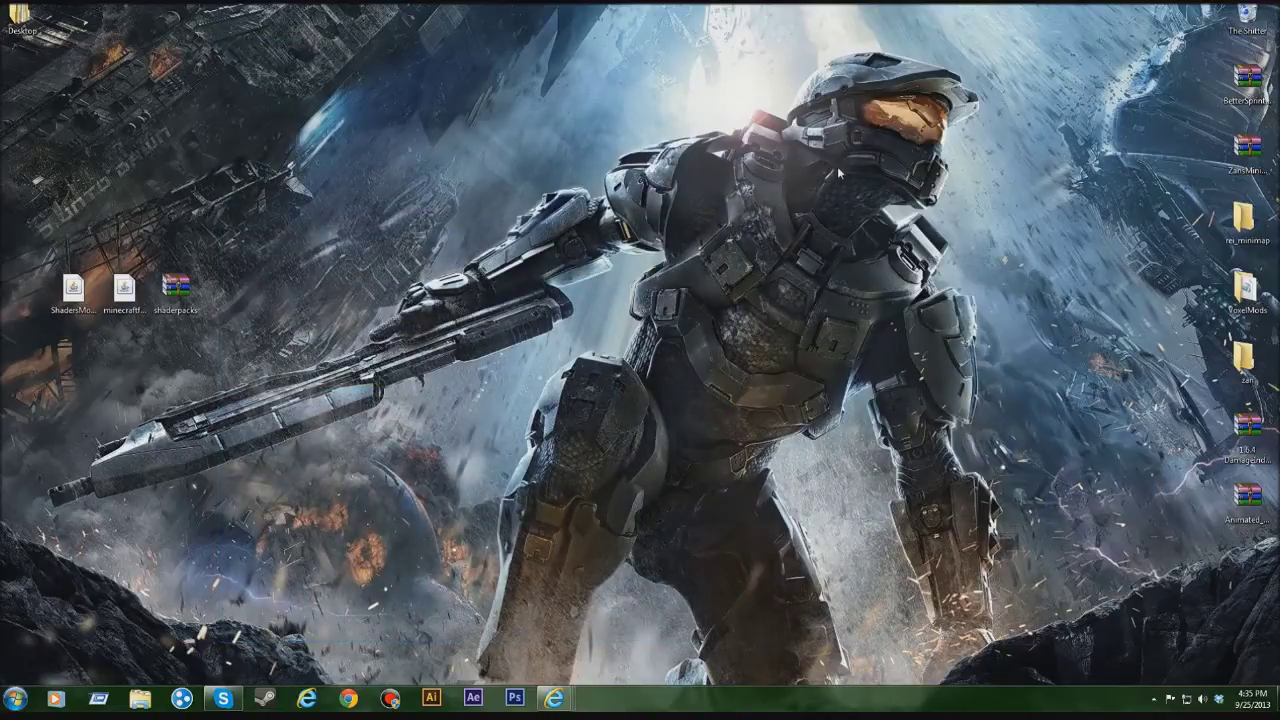
{"action": "left_click", "coordinate": [124, 290]}
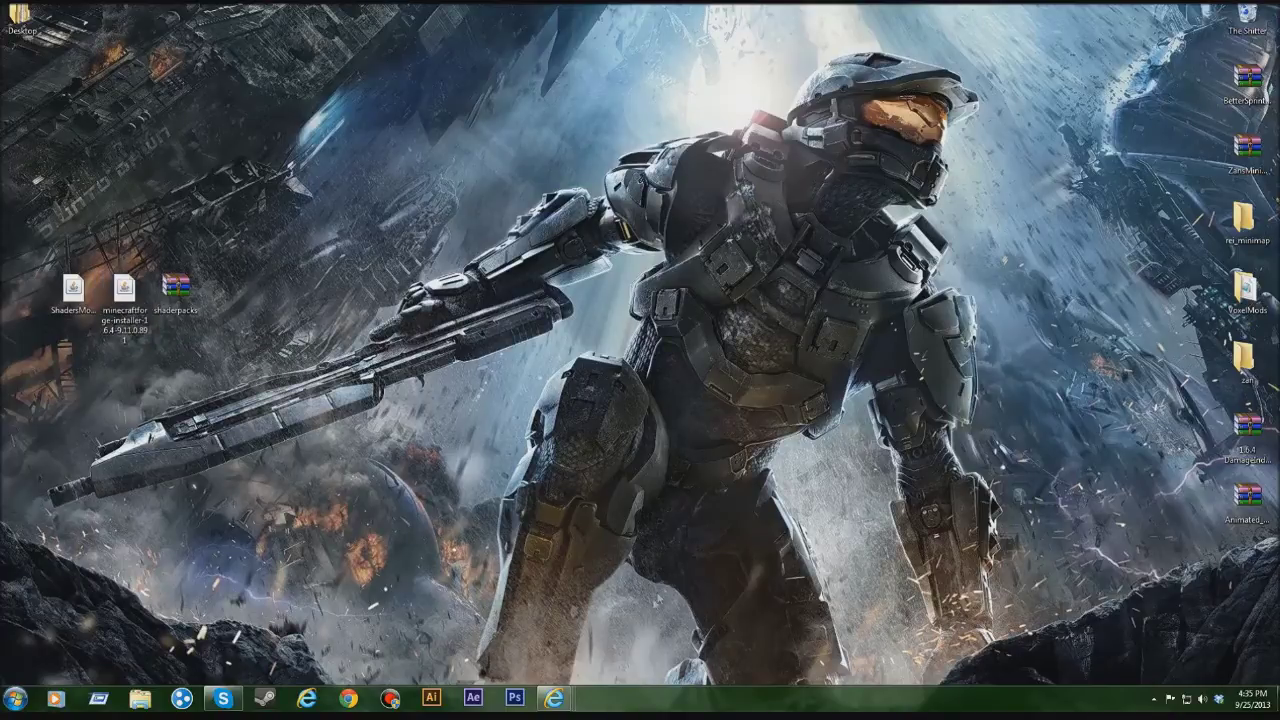
{"action": "left_click", "coordinate": [90, 290]}
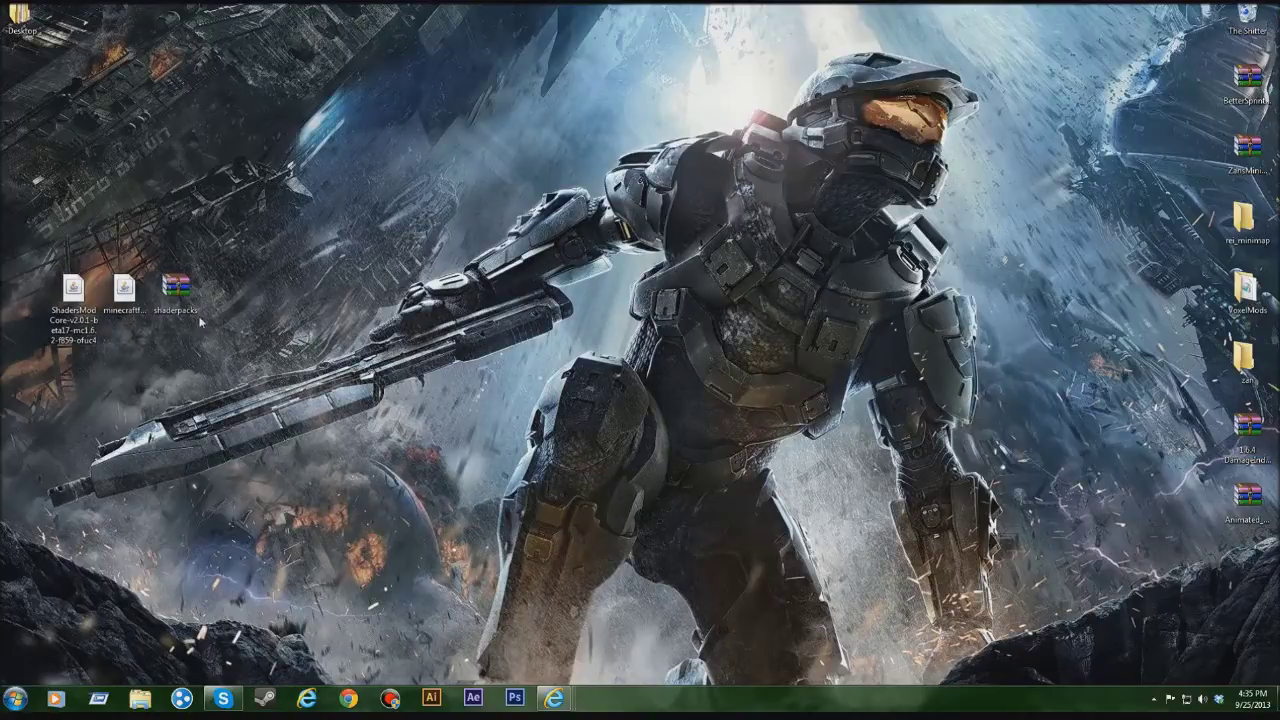
{"action": "left_click", "coordinate": [125, 288]}
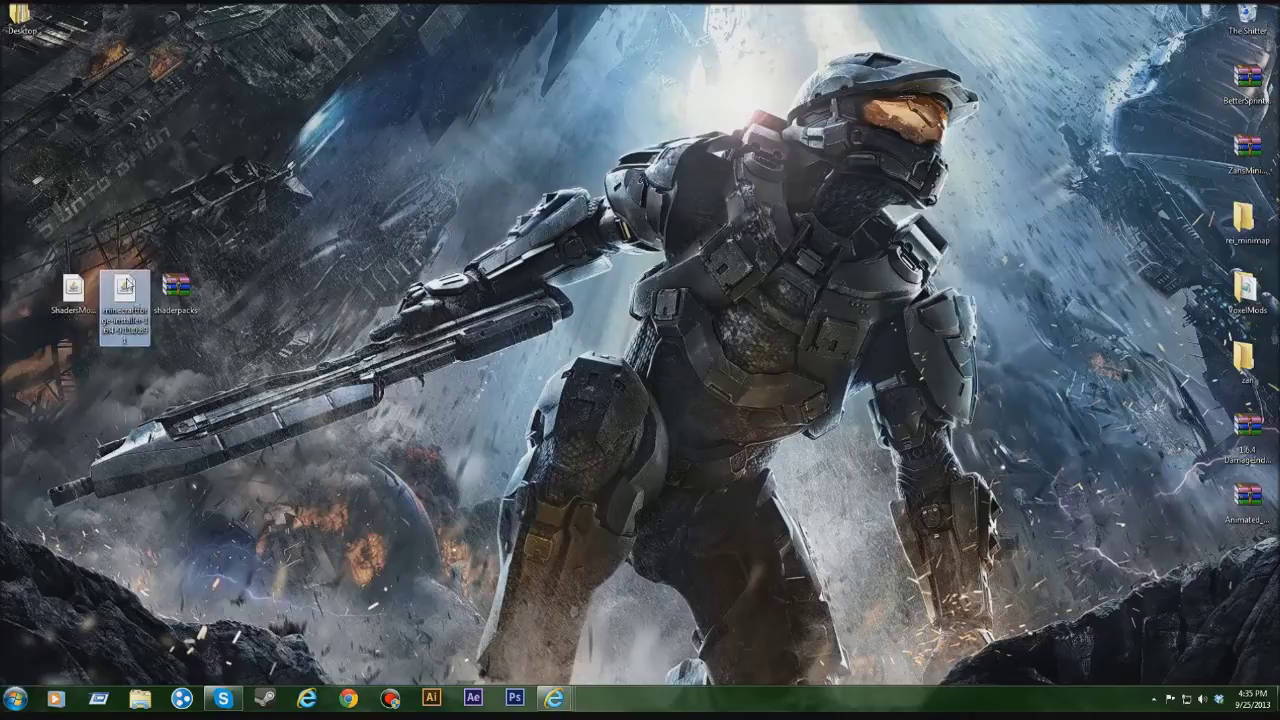
{"action": "left_click", "coordinate": [580, 636]}
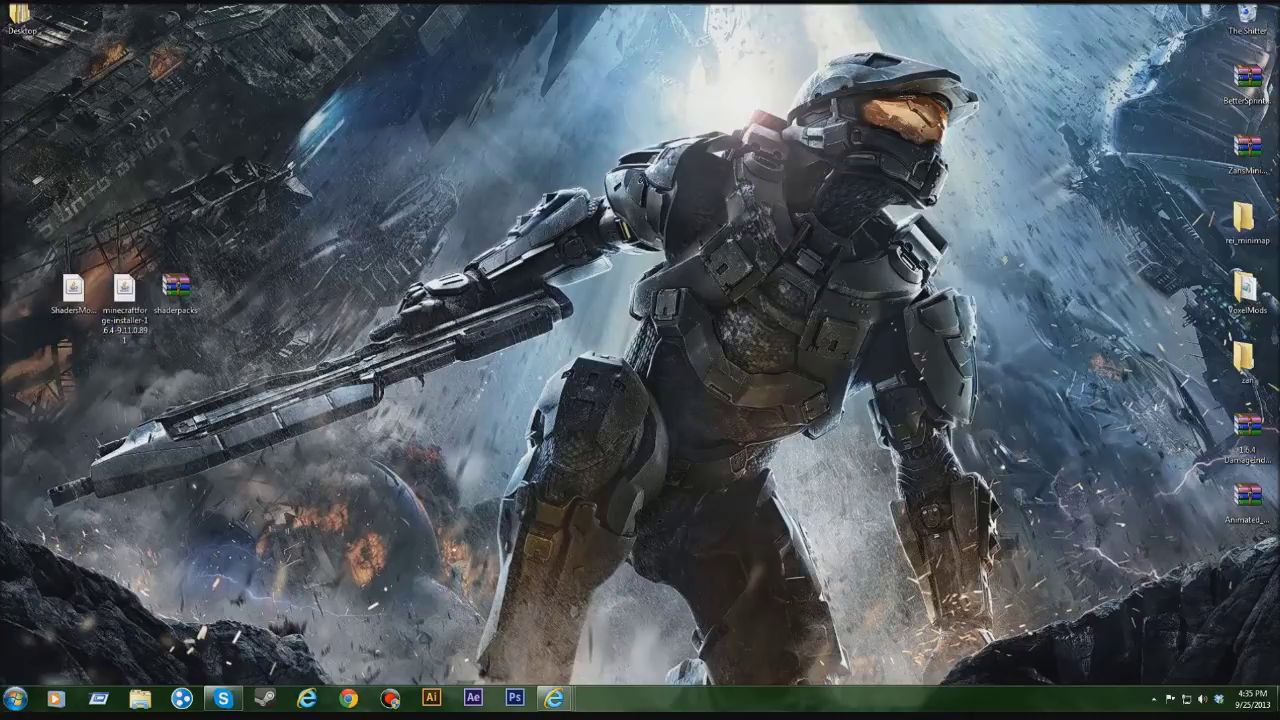
Switch to the Minecraft Forge Downloads page in Internet Explorer, examine the available installer versions, and minimize the browser
{"action": "left_click", "coordinate": [554, 698]}
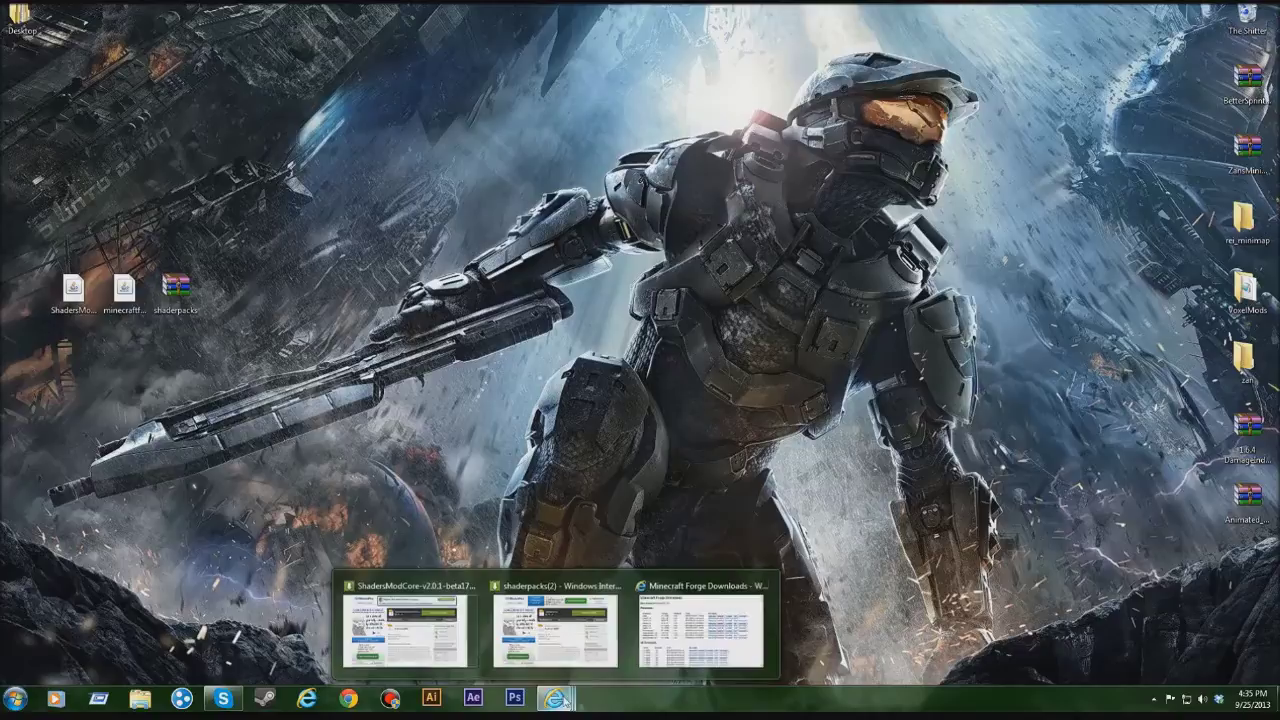
{"action": "left_click", "coordinate": [692, 646]}
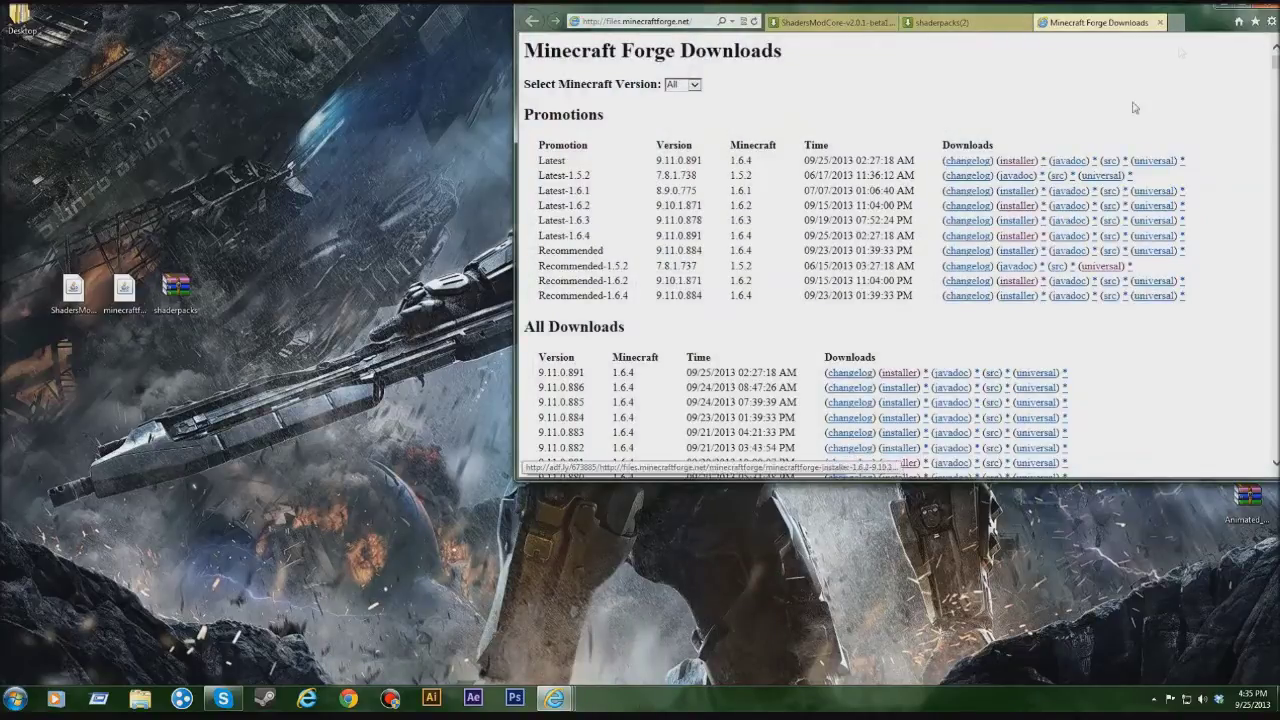
{"action": "left_click", "coordinate": [1240, 8]}
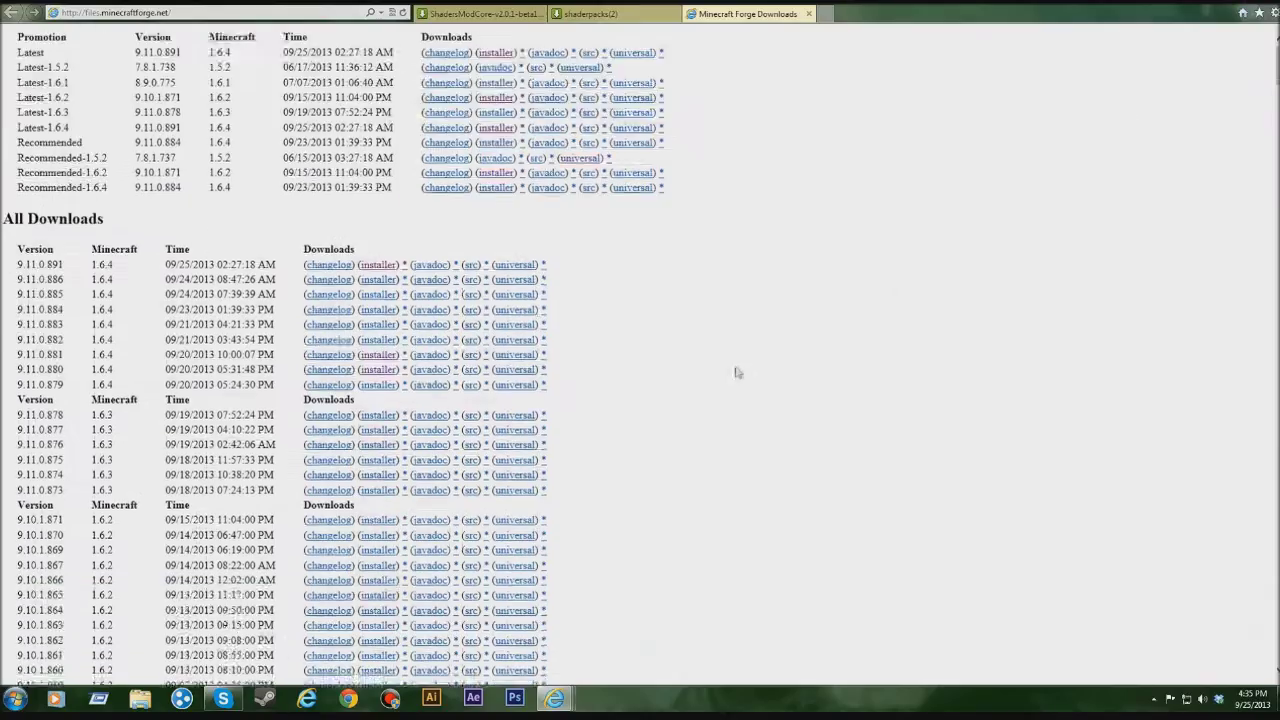
{"action": "scroll", "coordinate": [614, 257], "scroll_direction": "down", "scroll_amount": 15}
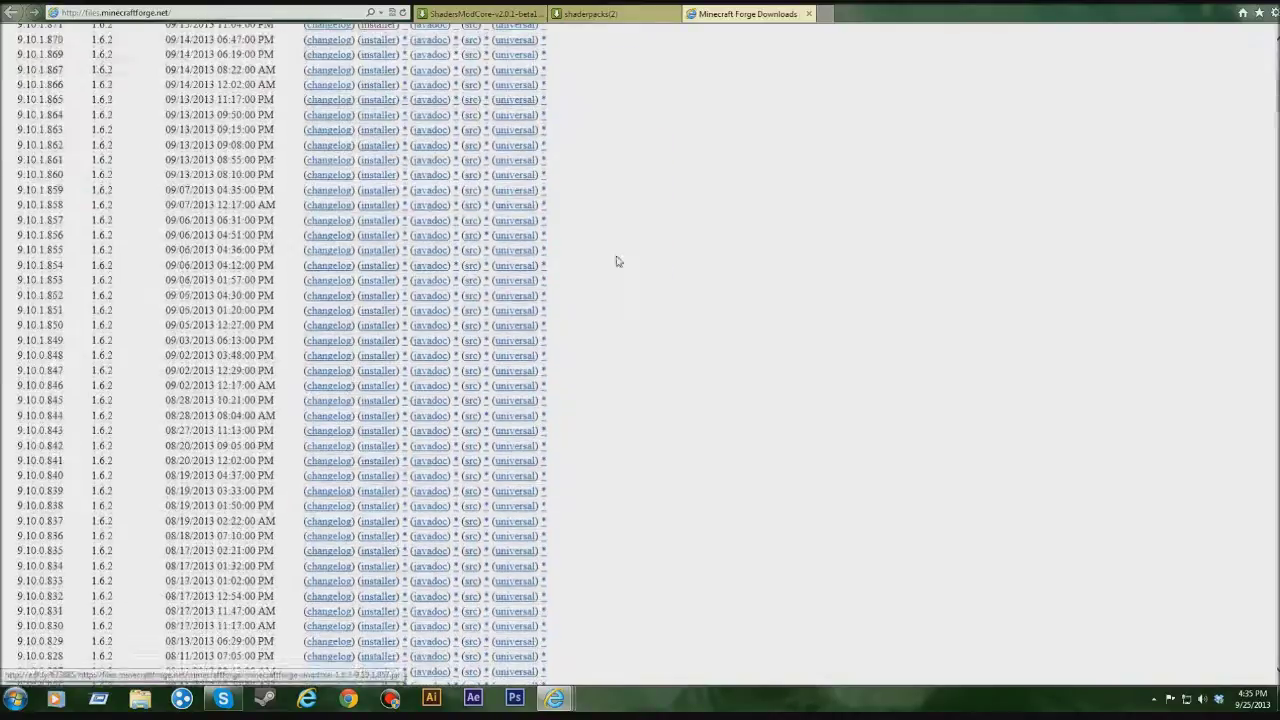
{"action": "scroll", "coordinate": [695, 272], "scroll_direction": "up", "scroll_amount": 10}
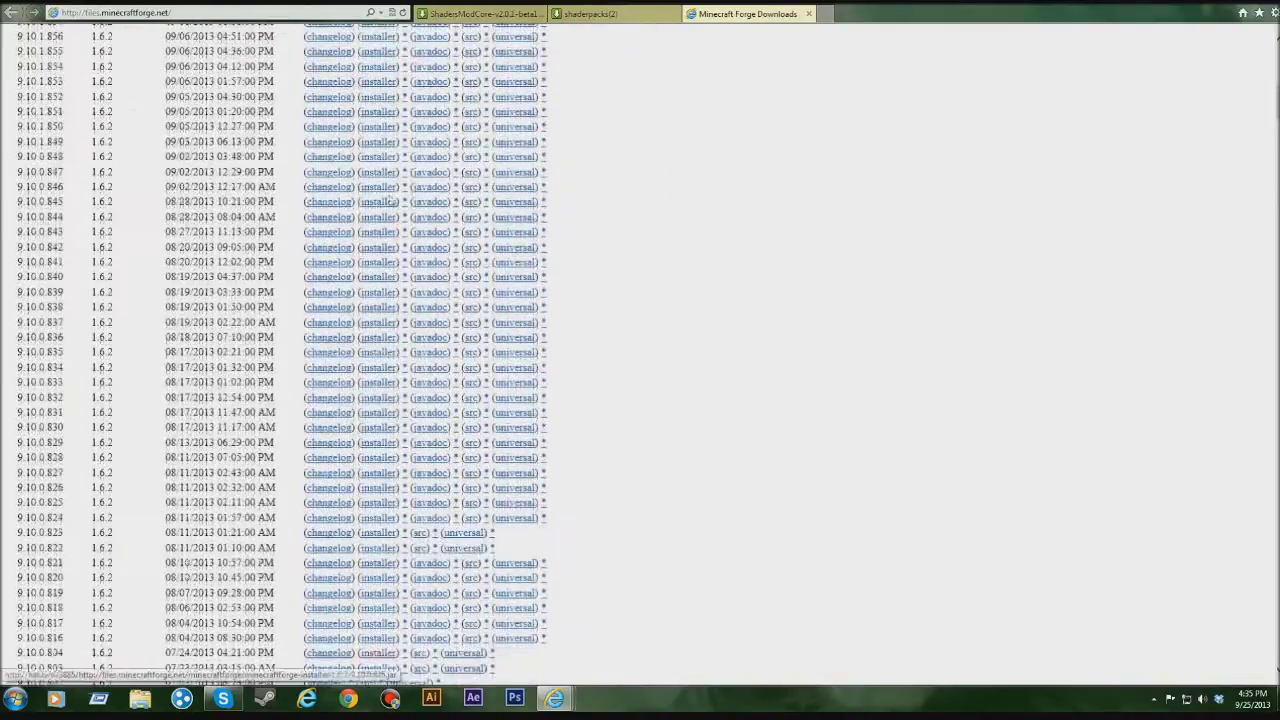
{"action": "scroll", "coordinate": [256, 201], "scroll_direction": "up", "scroll_amount": 10}
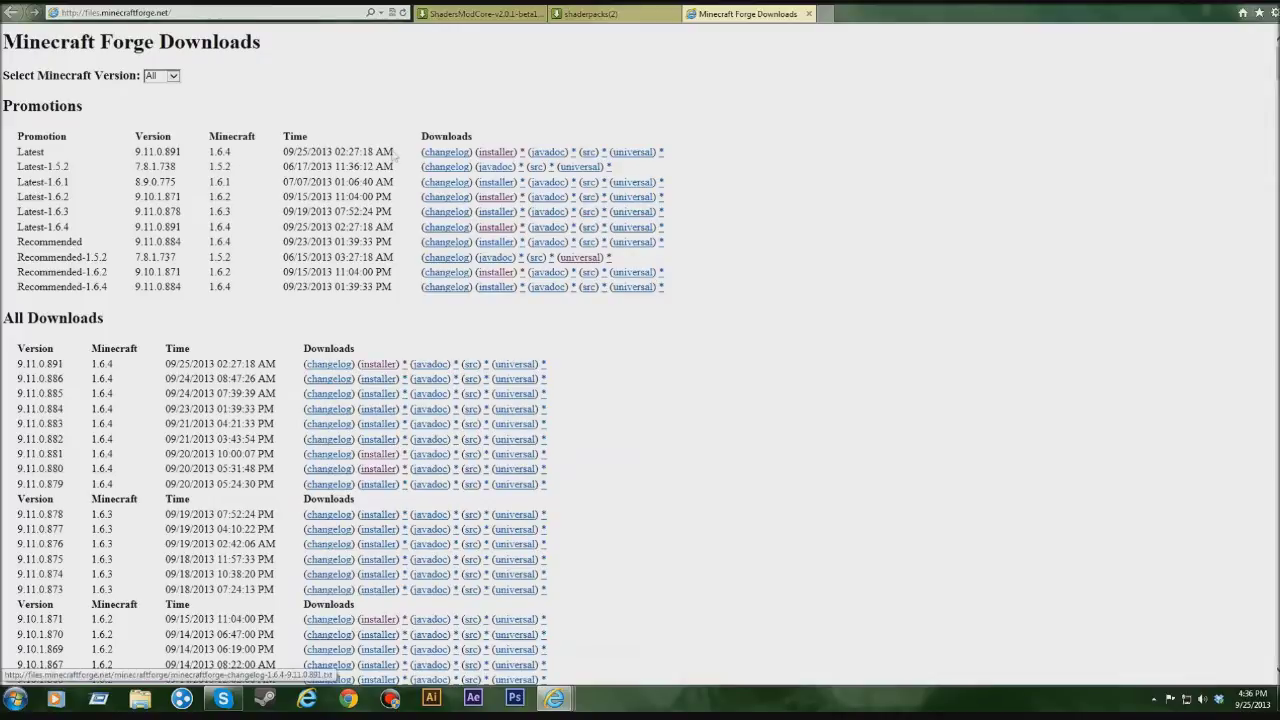
{"action": "scroll", "coordinate": [286, 310], "scroll_direction": "down", "scroll_amount": 4}
{"action": "scroll", "coordinate": [286, 310], "scroll_direction": "up", "scroll_amount": 4}
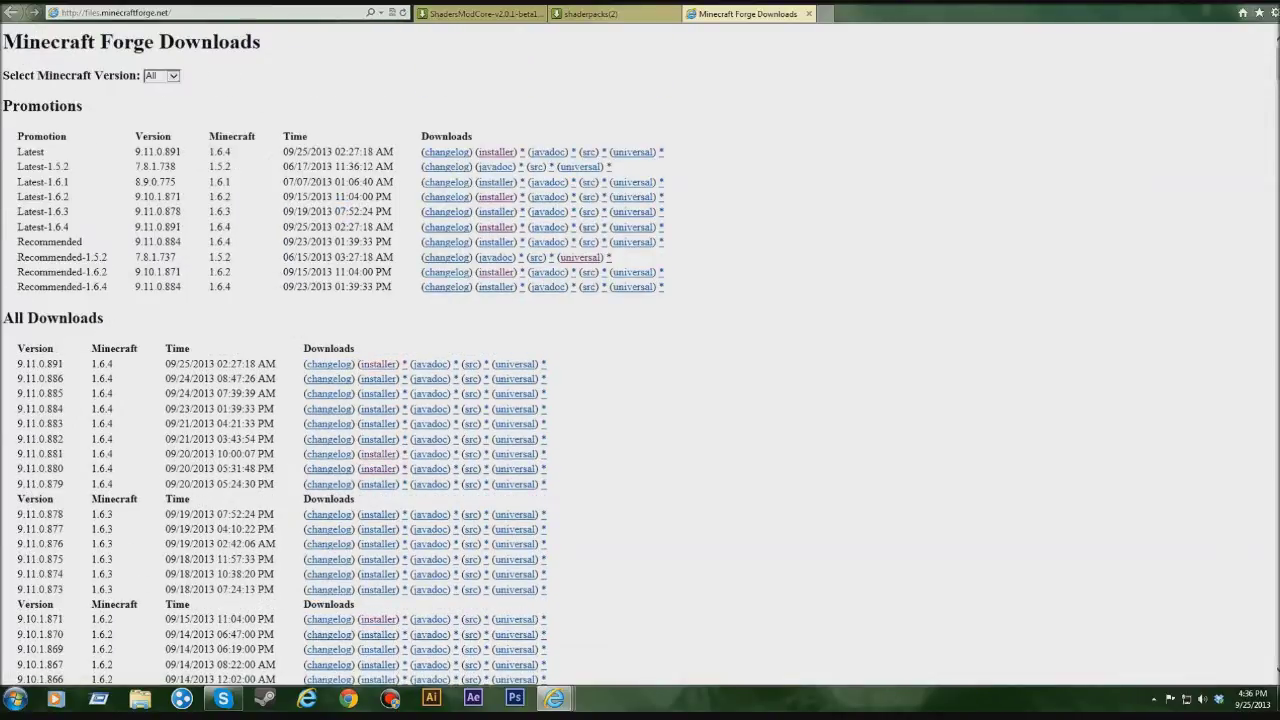
{"action": "scroll", "coordinate": [188, 161], "scroll_direction": "down", "scroll_amount": 2}
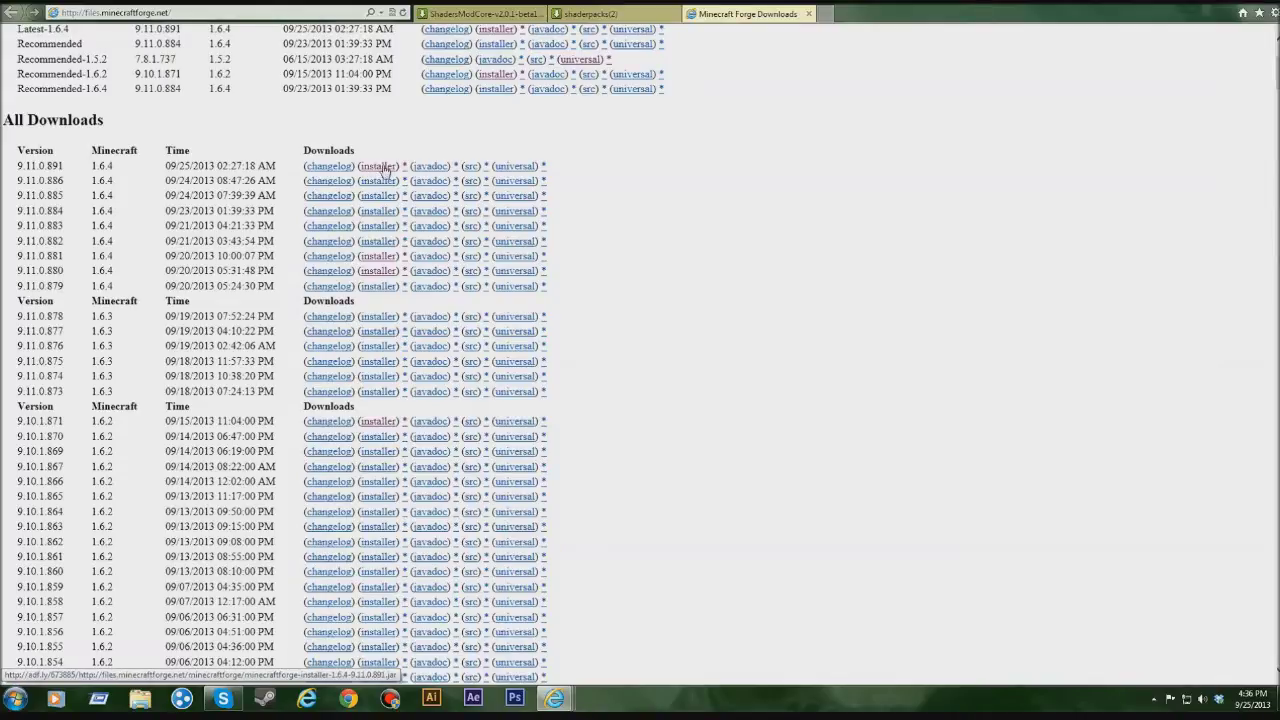
{"action": "scroll", "coordinate": [380, 172], "scroll_direction": "up", "scroll_amount": 2}
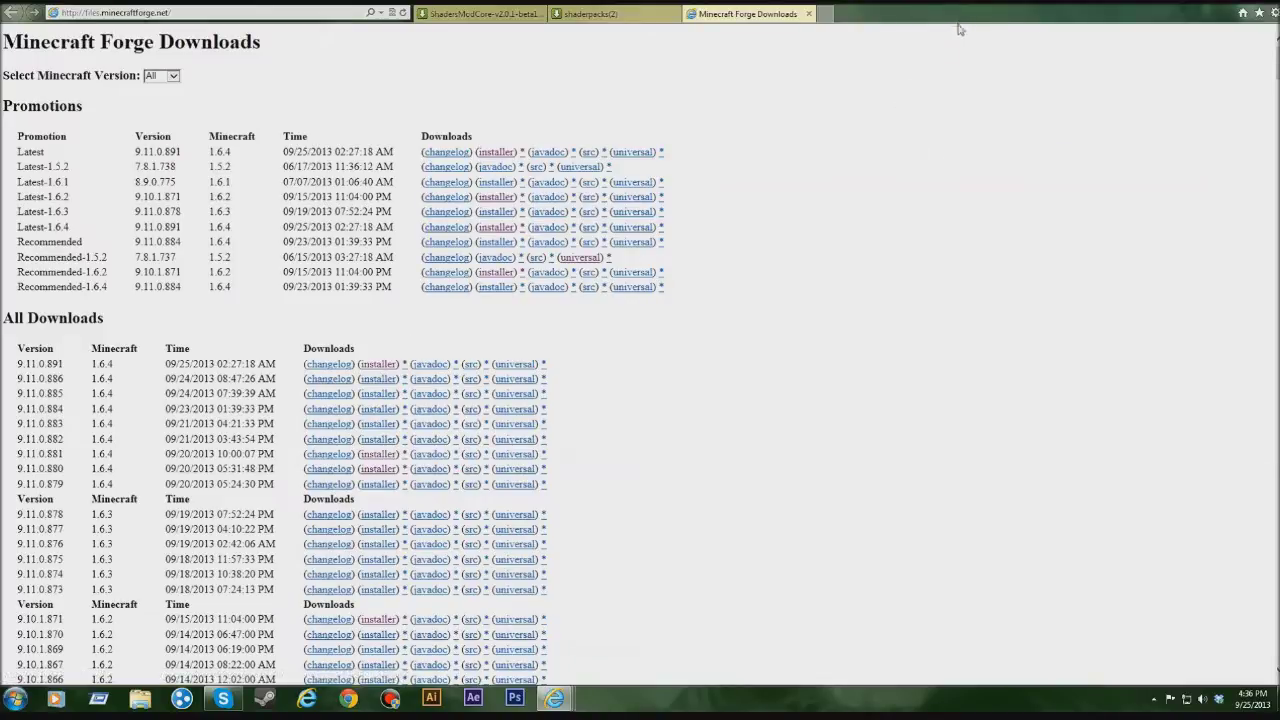
{"action": "key", "text": "super+Down"}
{"action": "key", "text": "super+Down"}
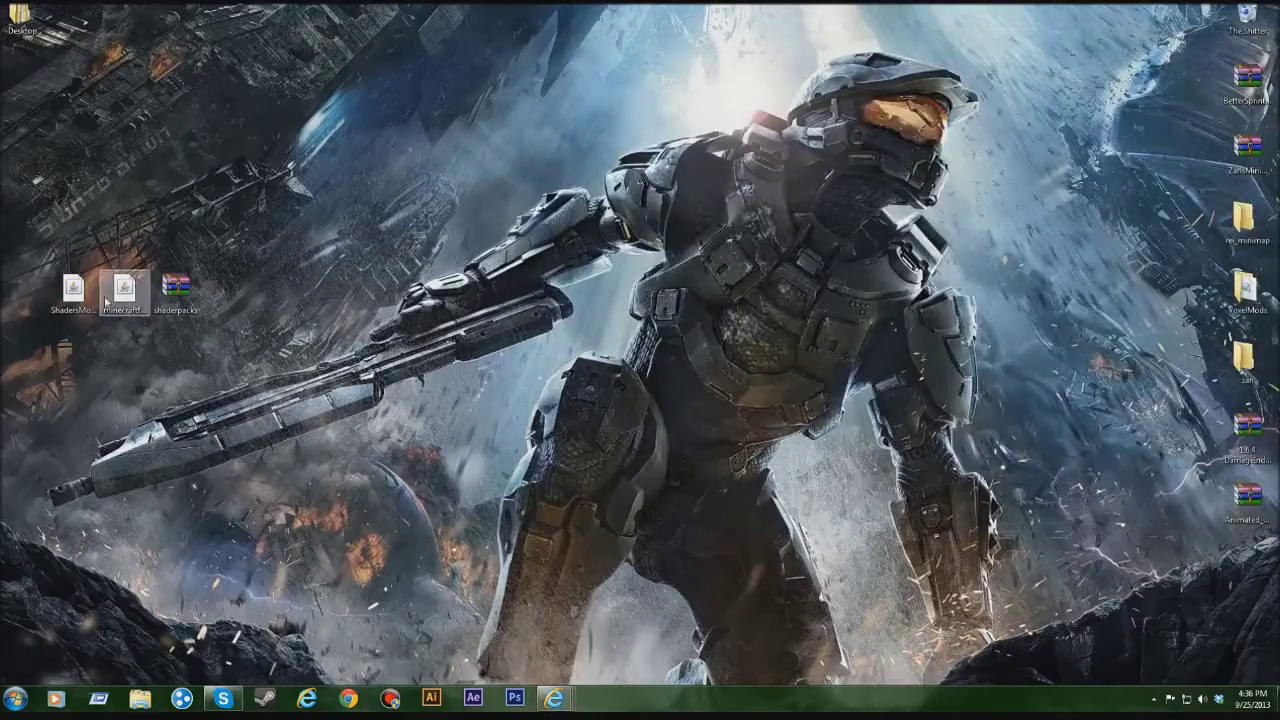
Run the Minecraft Forge 1.6.4-9.11.0.891 installer from the desktop with the Install client option and close its completion message
{"action": "left_click", "coordinate": [132, 292]}
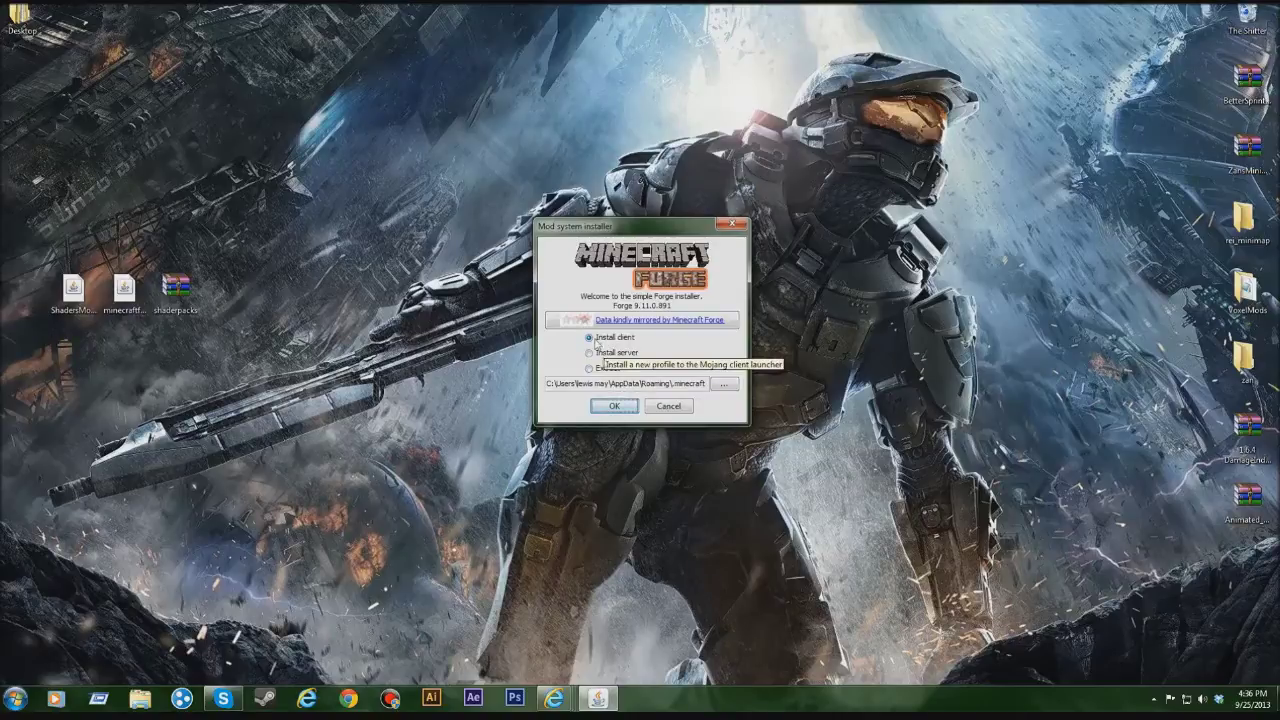
{"action": "left_click", "coordinate": [613, 408]}
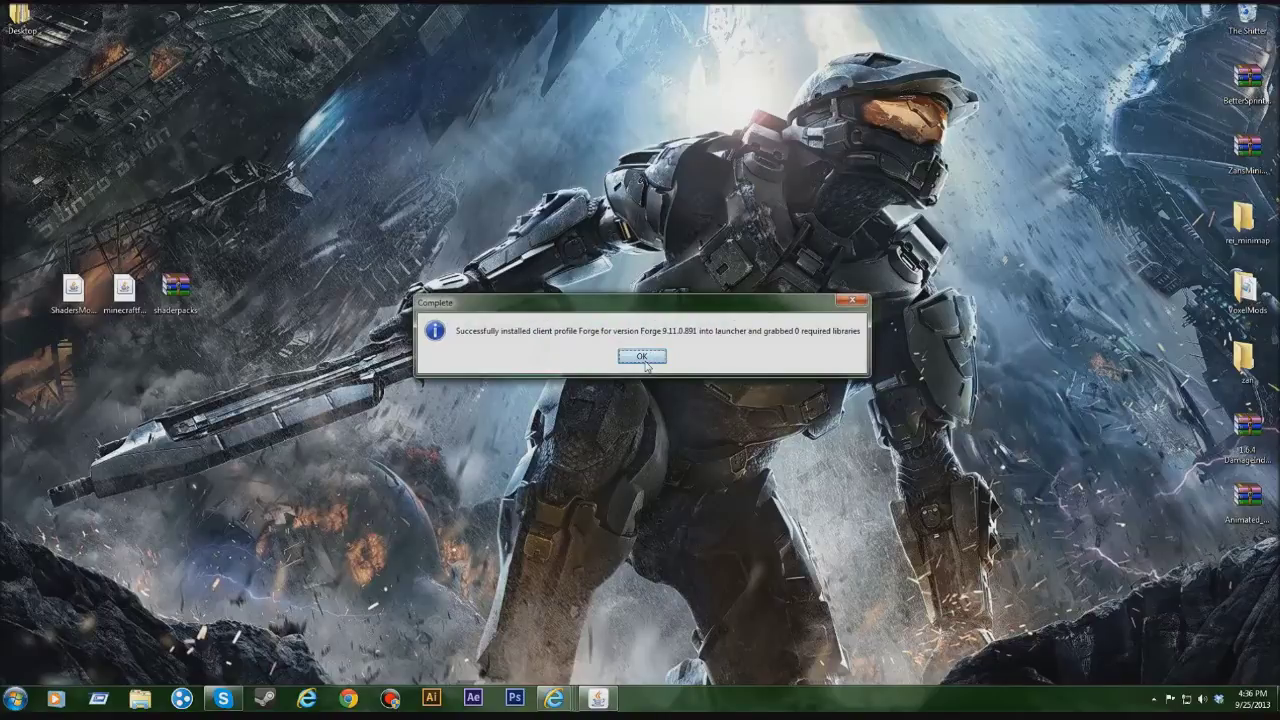
{"action": "left_click", "coordinate": [642, 357]}
{"action": "mouse_move", "coordinate": [553, 698]}
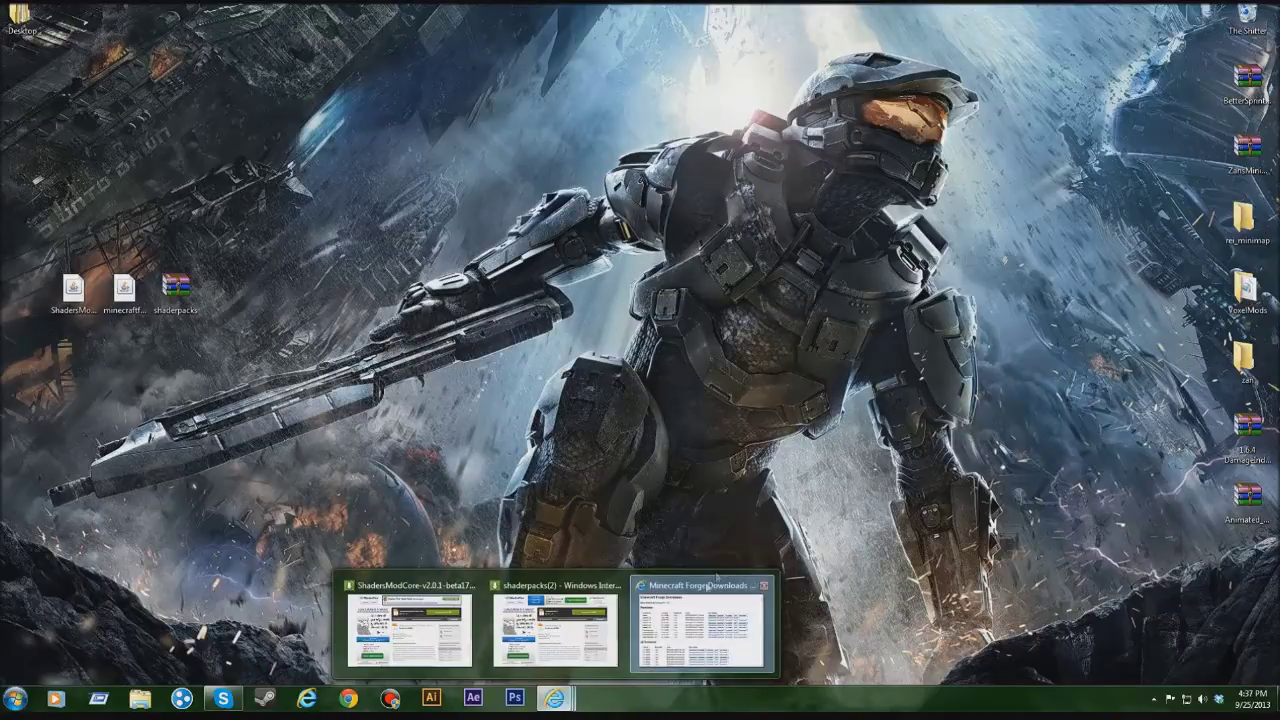
Move the Forge installer away from the other mod files on the desktop and place the shaderpacks archive beside the ShadersMod file
{"action": "left_click_drag", "start_coordinate": [124, 290], "coordinate": [787, 85]}
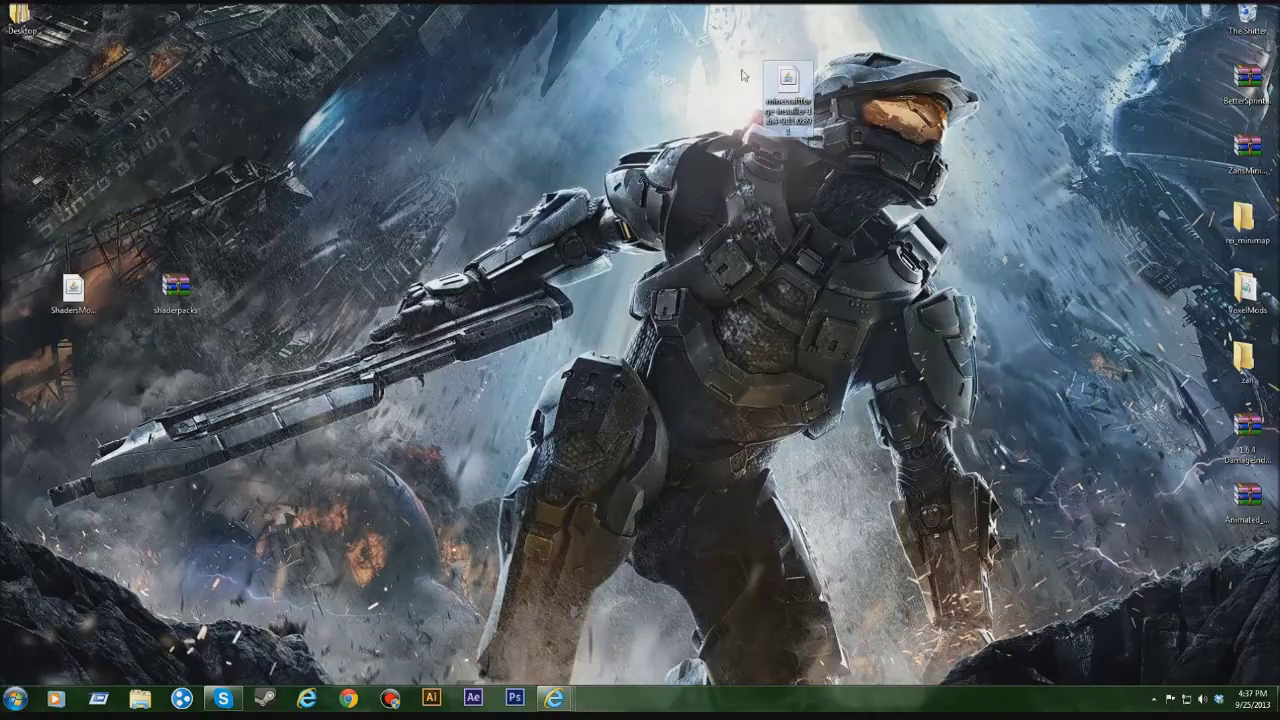
{"action": "left_click_drag", "start_coordinate": [197, 310], "coordinate": [146, 310]}
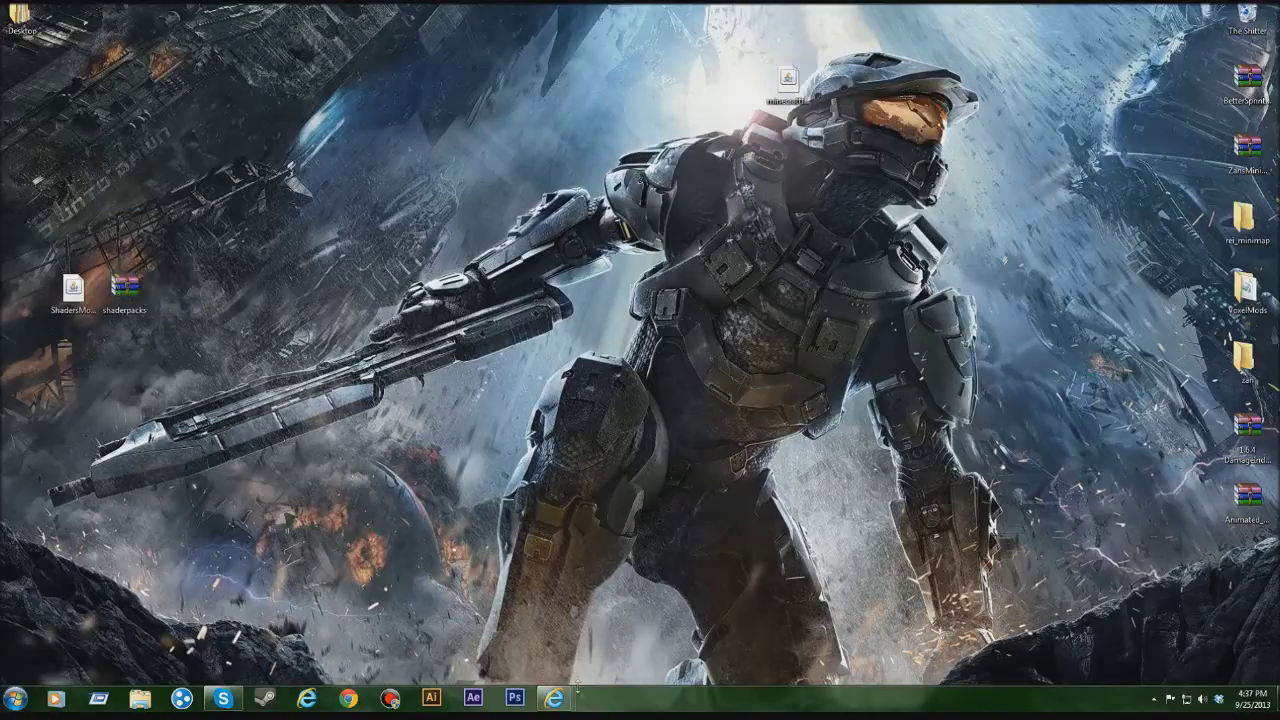
Launch Minecraft from the Games folder inside the Desktop folder, allow it to run, and minimize the folder window
{"action": "double_click", "coordinate": [20, 20]}
{"action": "double_click", "coordinate": [632, 250]}
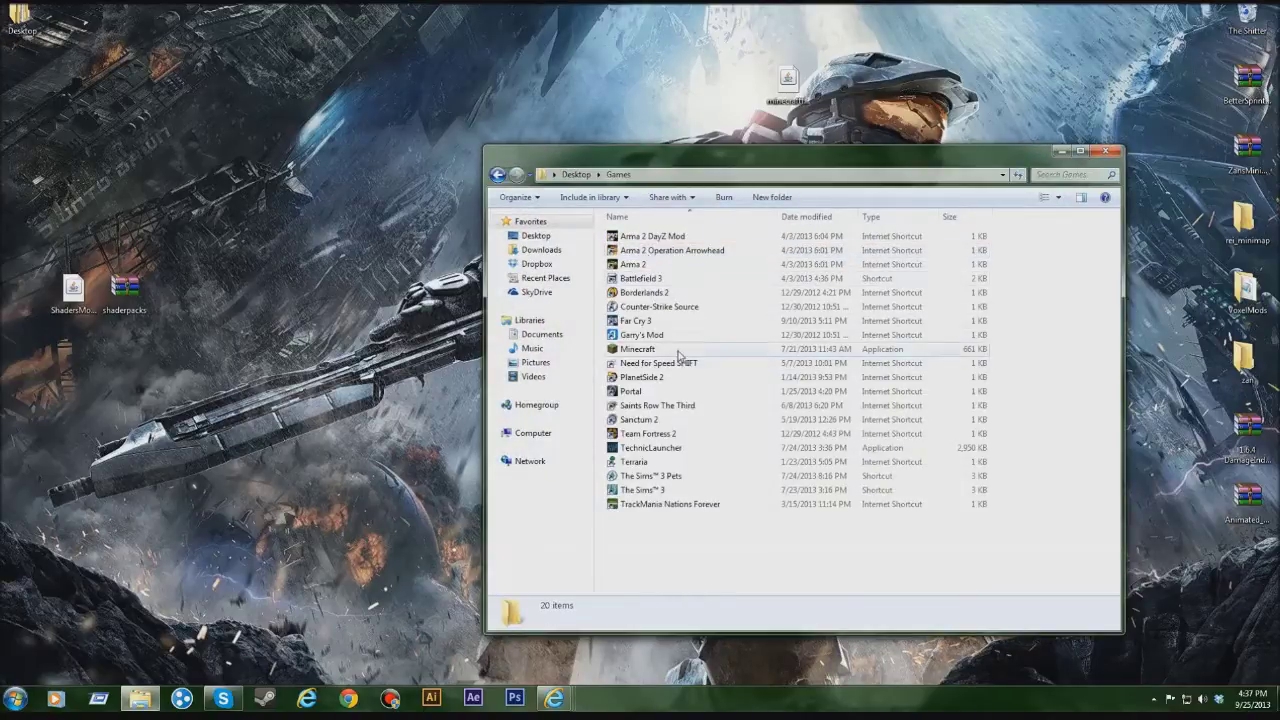
{"action": "left_click", "coordinate": [720, 349]}
{"action": "key", "text": "Return"}
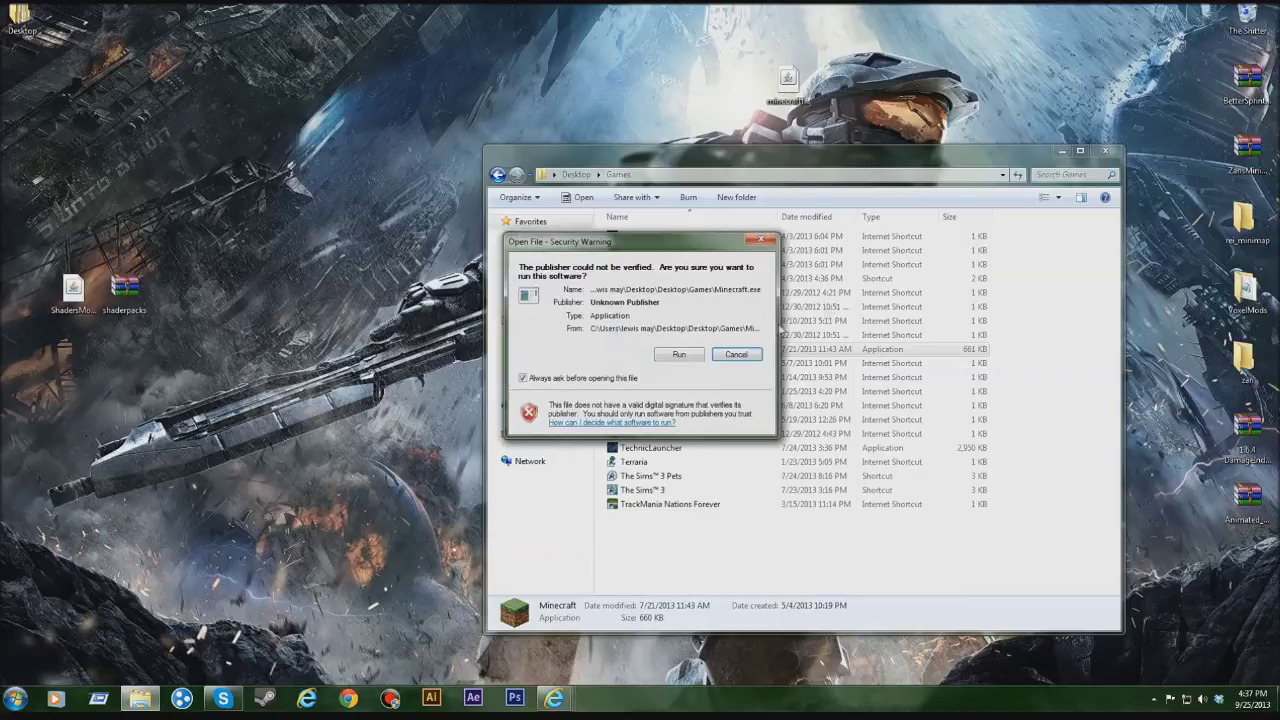
{"action": "left_click", "coordinate": [679, 355]}
{"action": "left_click", "coordinate": [1062, 151]}
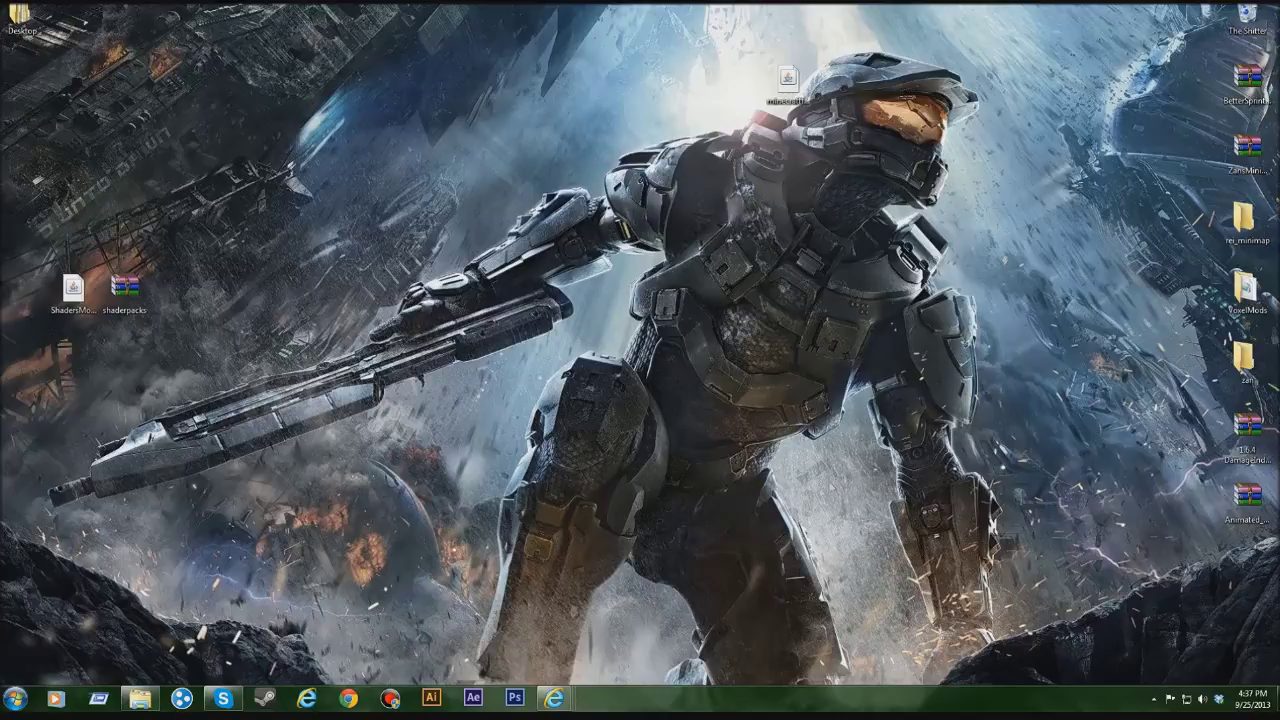
{"action": "right_click", "coordinate": [1120, 4]}
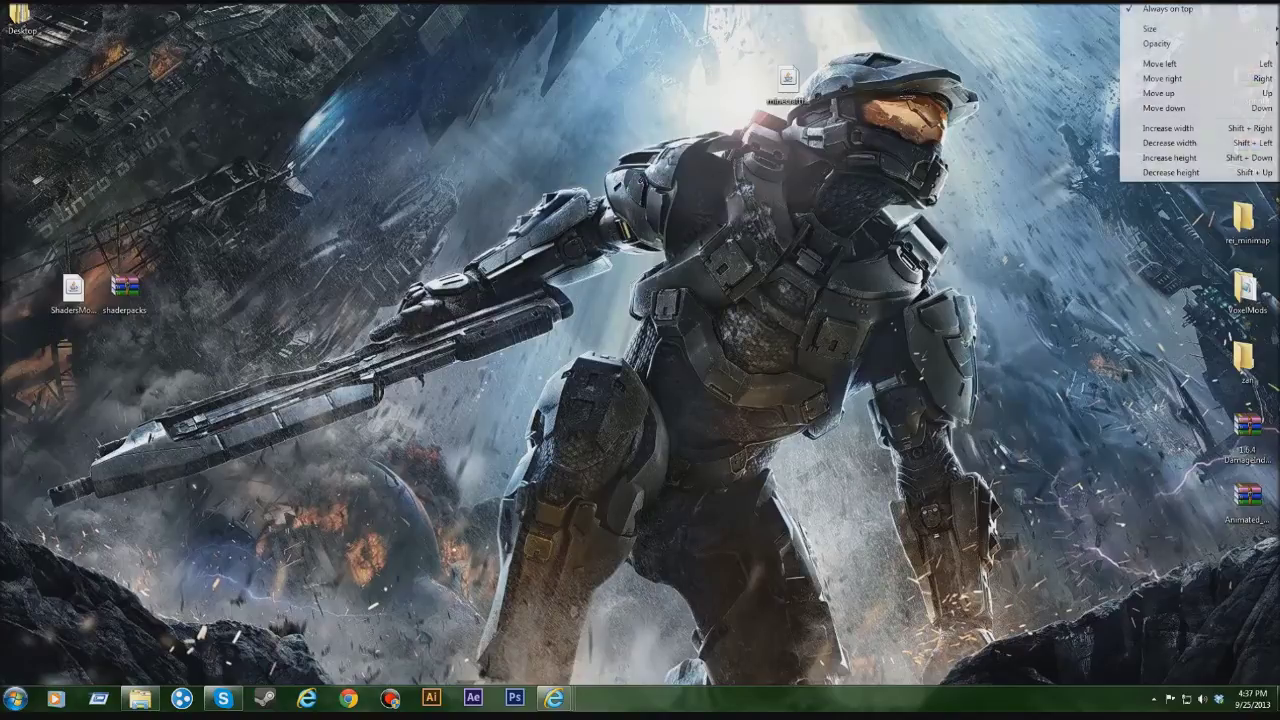
{"action": "left_click", "coordinate": [1082, 64]}
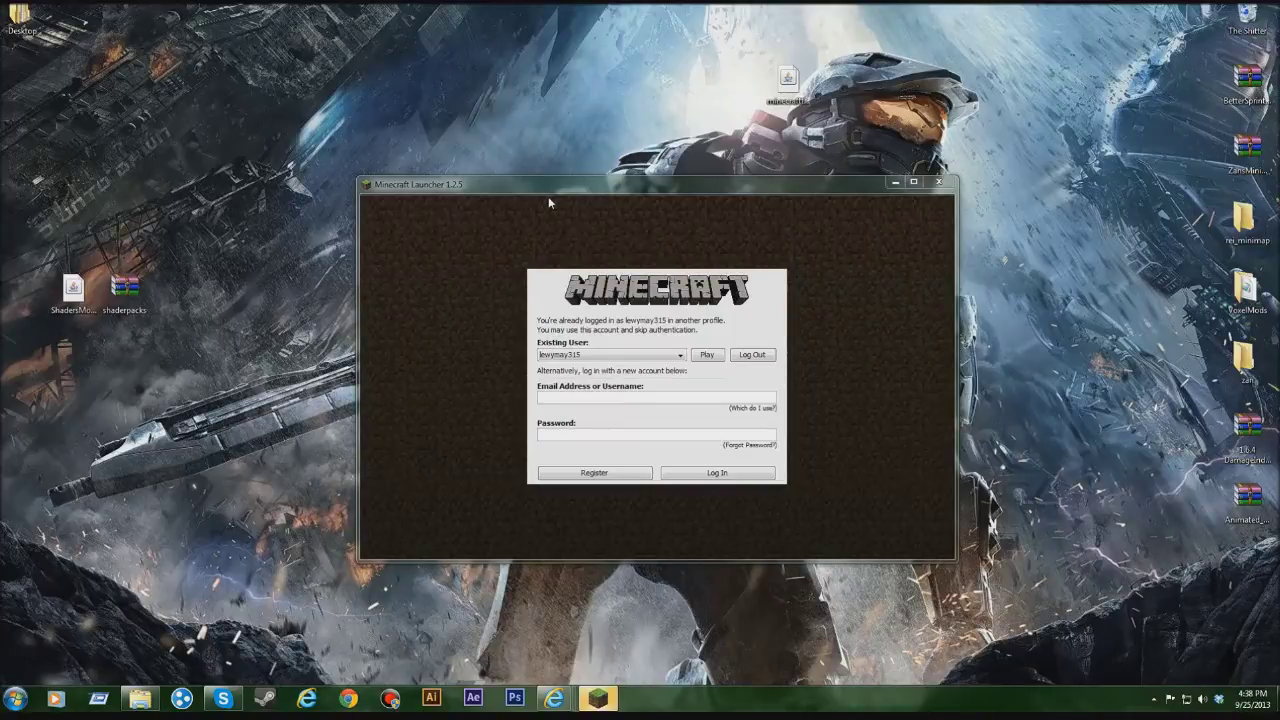
Enter the Minecraft Launcher with the existing user account and look over the update notes
{"action": "left_click", "coordinate": [708, 357]}
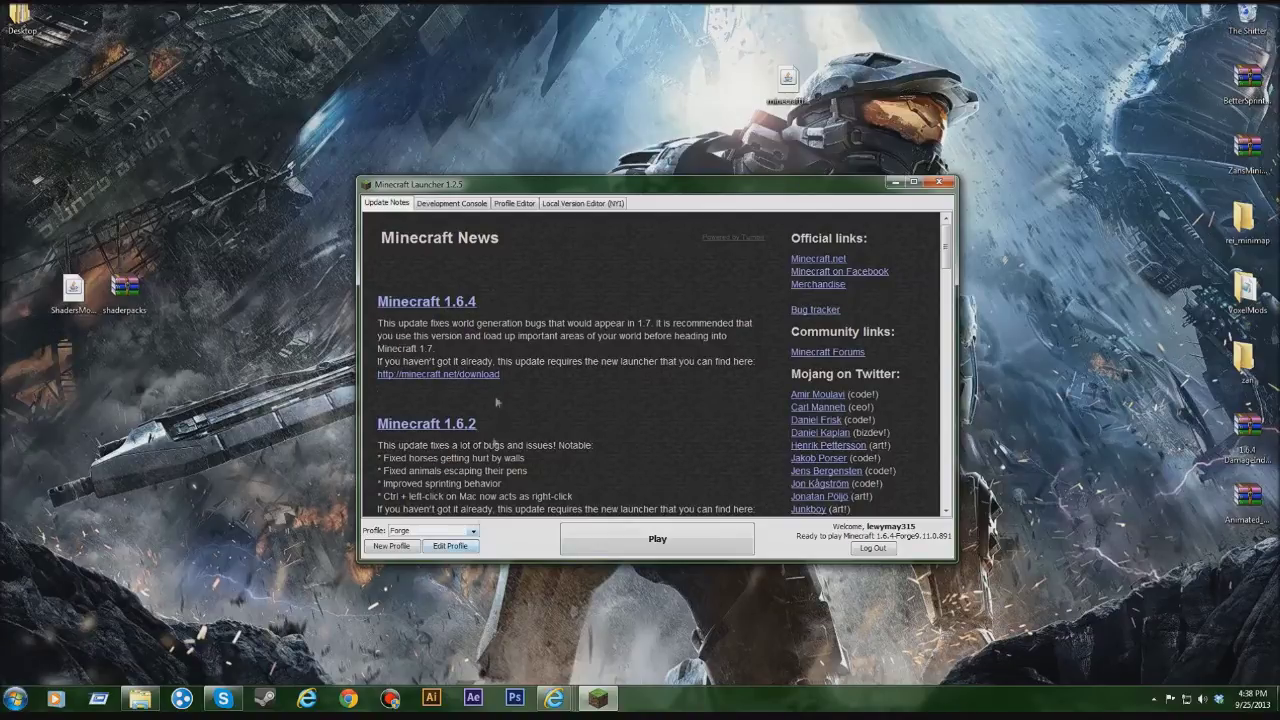
{"action": "scroll", "coordinate": [490, 326], "scroll_direction": "down", "scroll_amount": 5}
{"action": "scroll", "coordinate": [497, 333], "scroll_direction": "up", "scroll_amount": 5}
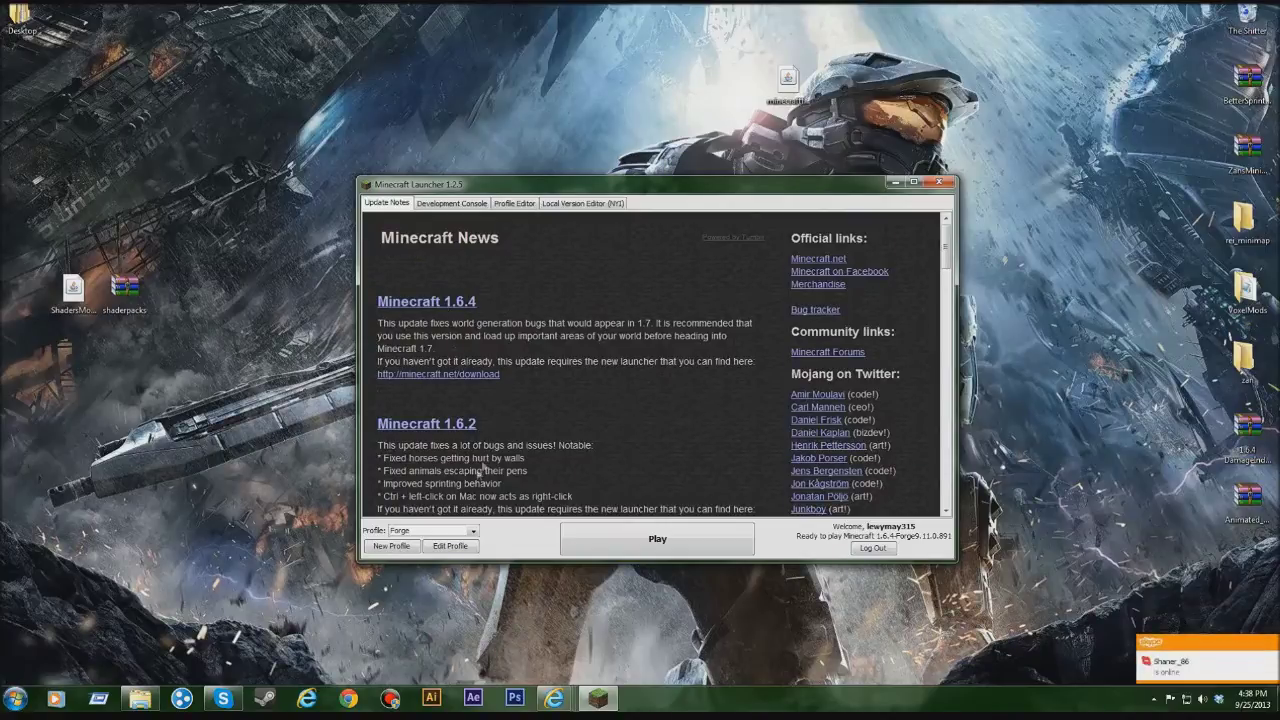
Switch the launcher to the personal profile, enter with the existing account, and switch back to the Forge profile
{"action": "left_click", "coordinate": [472, 531]}
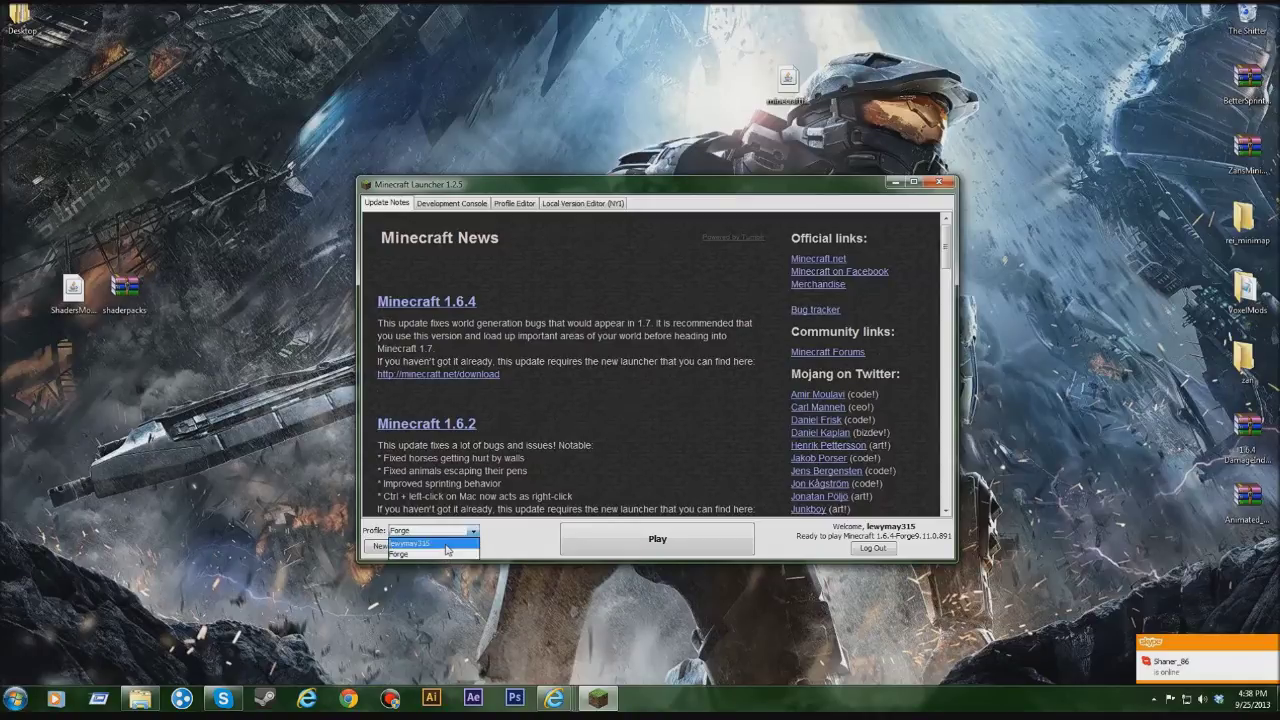
{"action": "left_click", "coordinate": [447, 545]}
{"action": "left_click", "coordinate": [706, 355]}
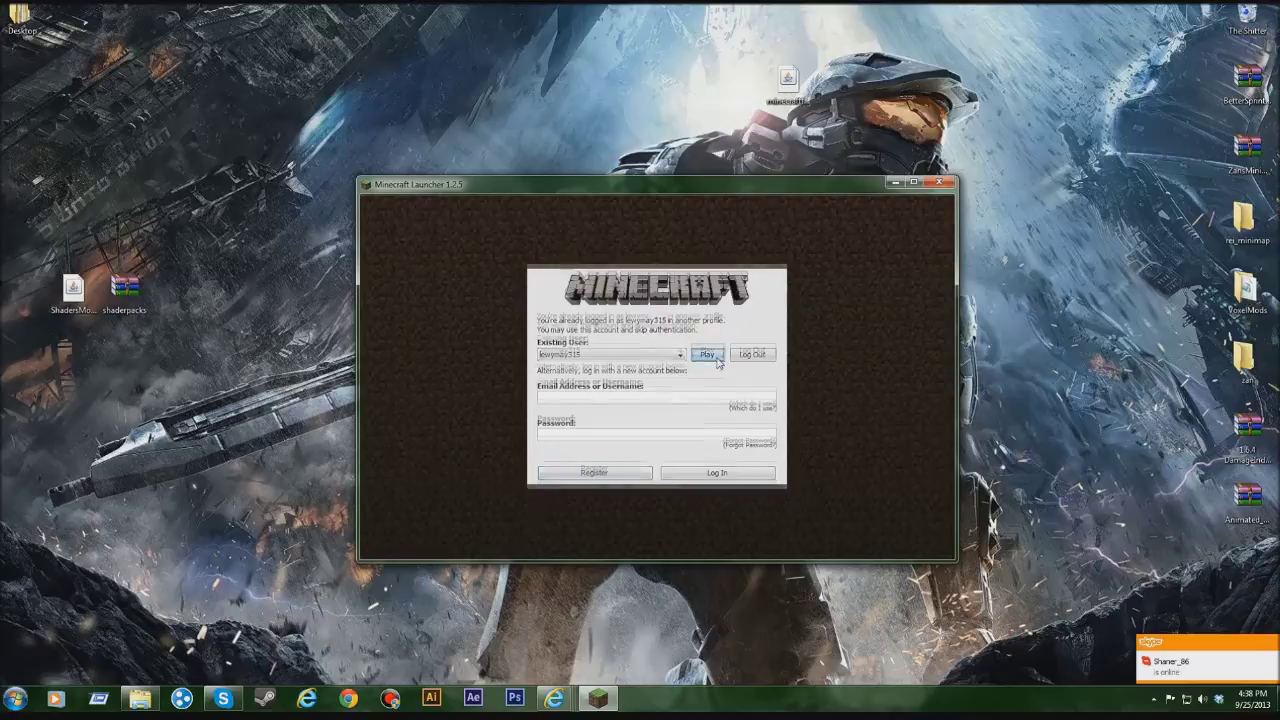
{"action": "left_click", "coordinate": [445, 531]}
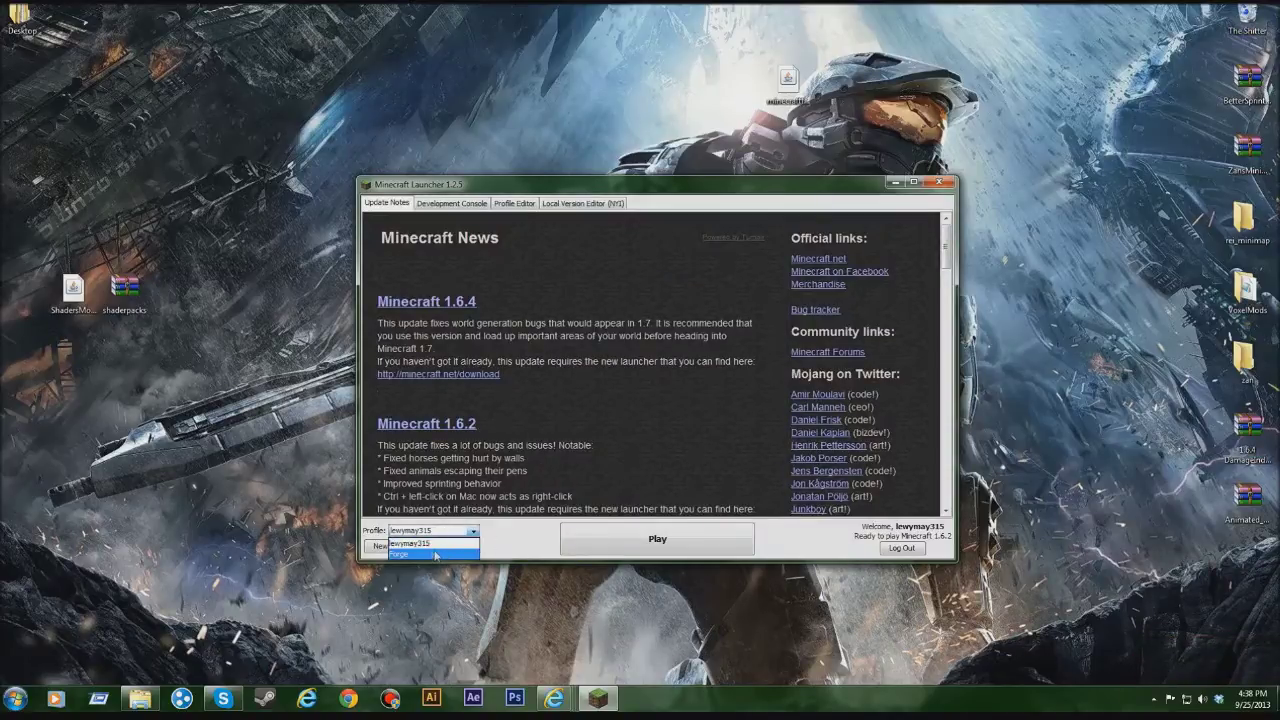
{"action": "left_click", "coordinate": [425, 555]}
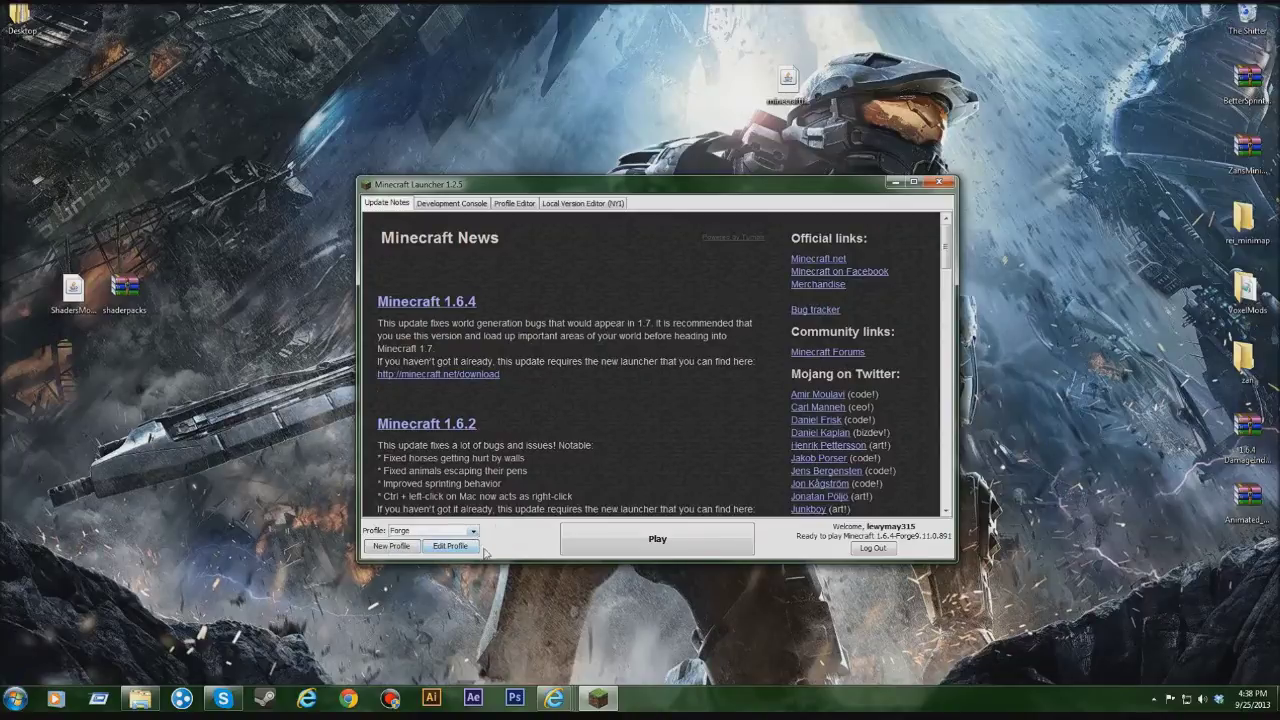
Set the Forge profile to use version release 1.6.4-Forge9.11.0.891 and save the profile
{"action": "left_click", "coordinate": [462, 548]}
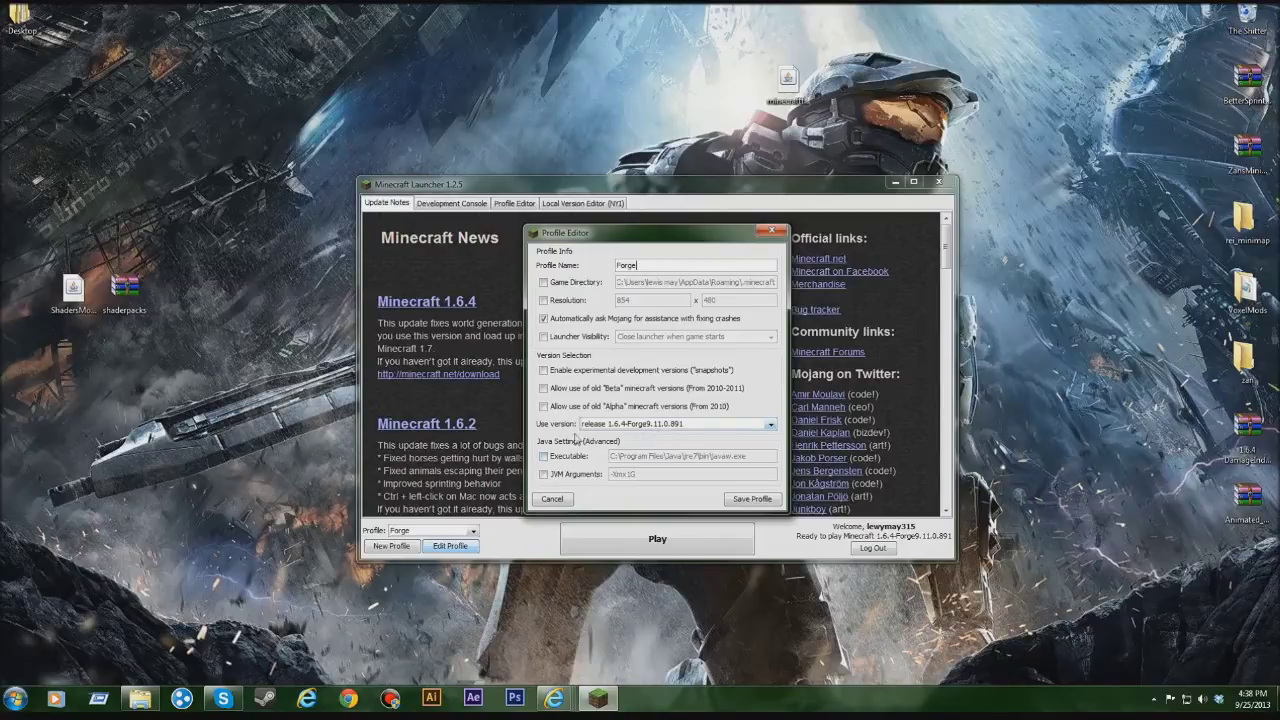
{"action": "left_click", "coordinate": [655, 424]}
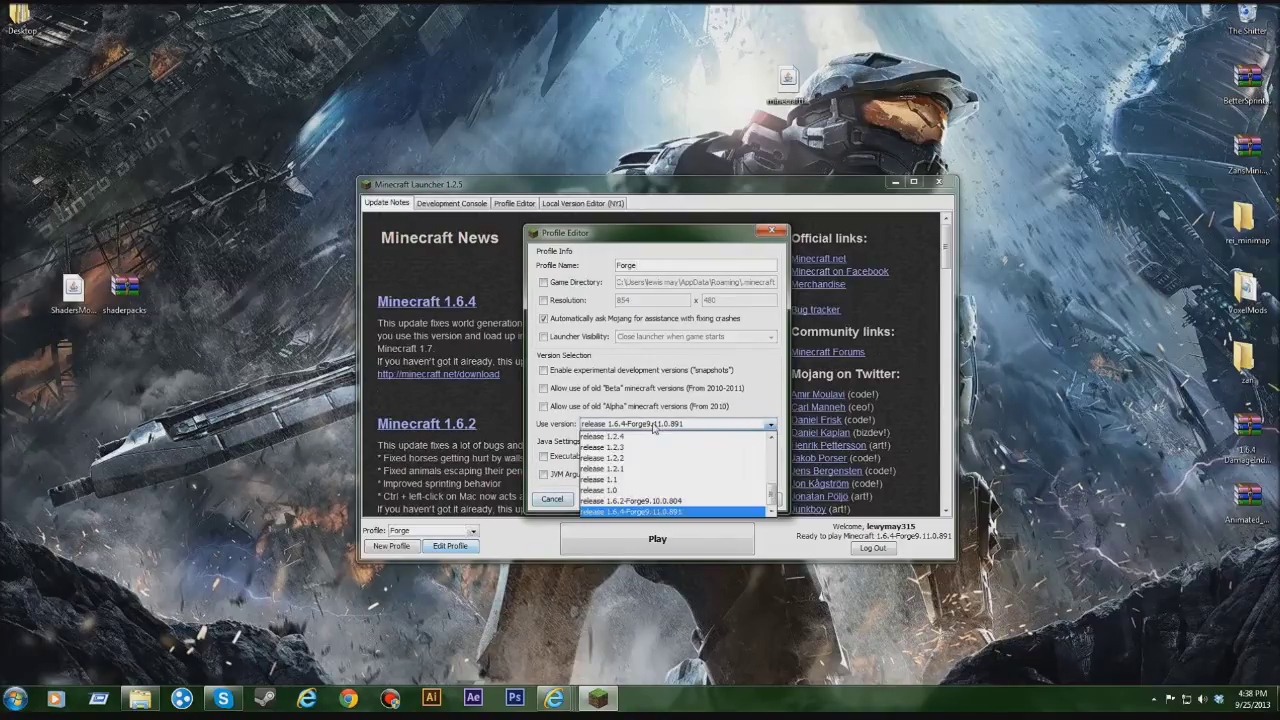
{"action": "left_click", "coordinate": [665, 512]}
{"action": "left_click", "coordinate": [728, 498]}
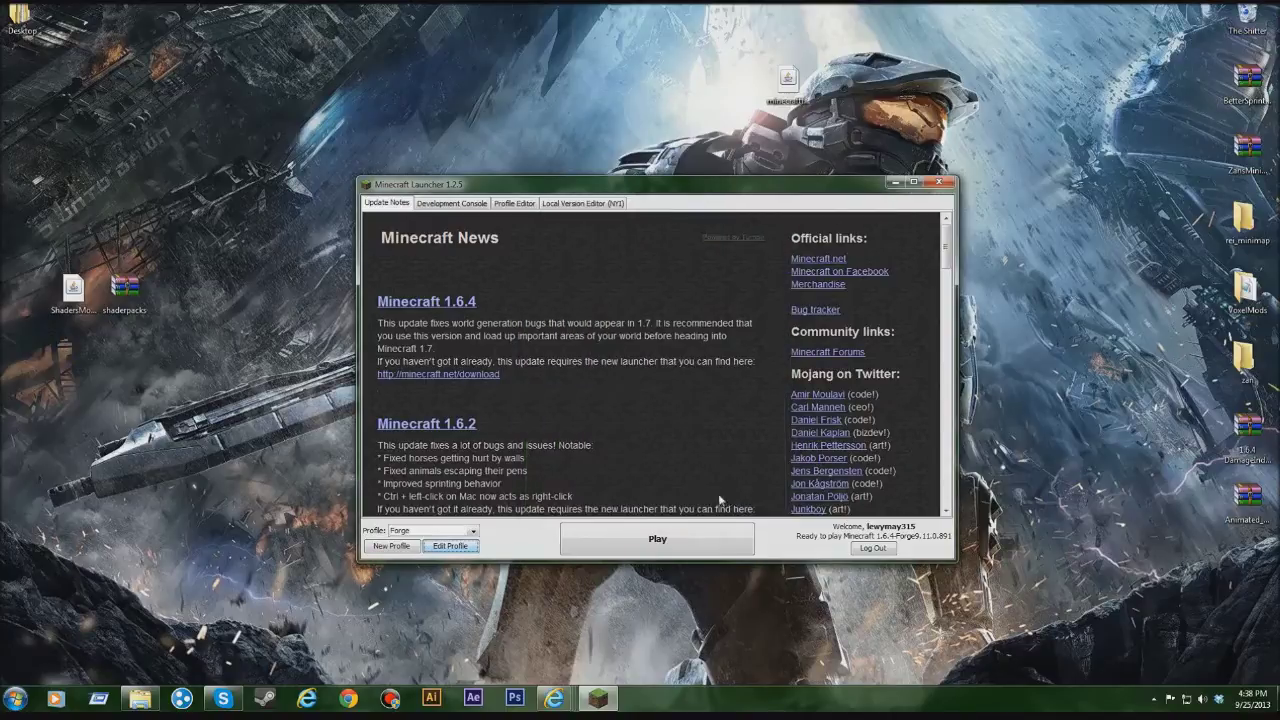
Start the game with the Forge profile and slightly enlarge the Minecraft 1.6.4 window
{"action": "left_click", "coordinate": [612, 543]}
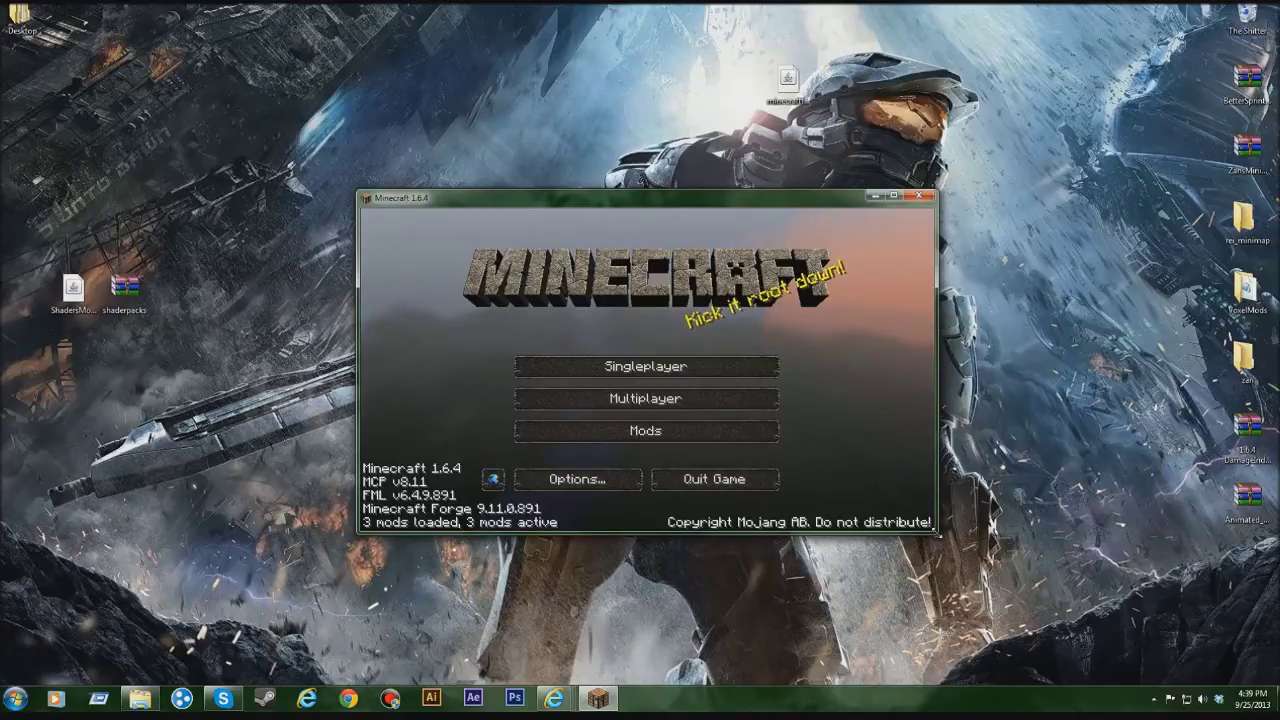
{"action": "left_click_drag", "start_coordinate": [936, 534], "coordinate": [938, 537]}
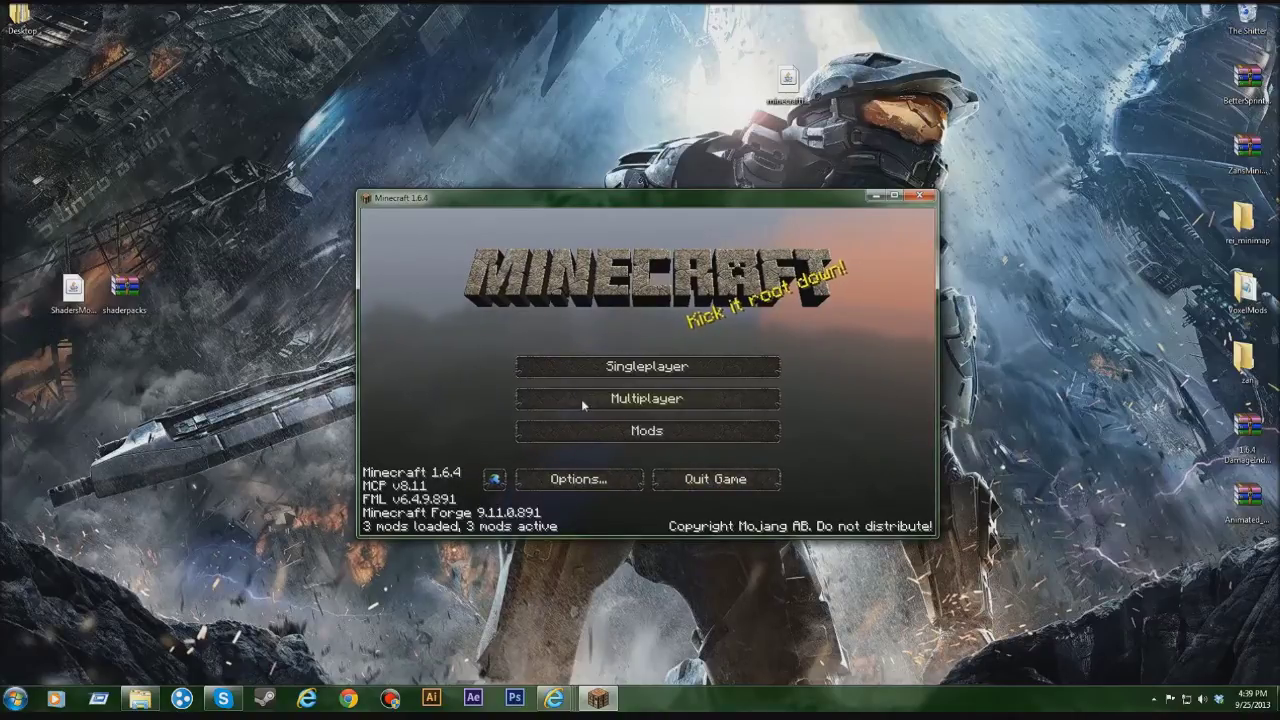
Look over the Multiplayer screen and the list of installed mods in Minecraft 1.6.4, and close the game
{"action": "left_click", "coordinate": [636, 400]}
{"action": "key", "text": "Escape"}
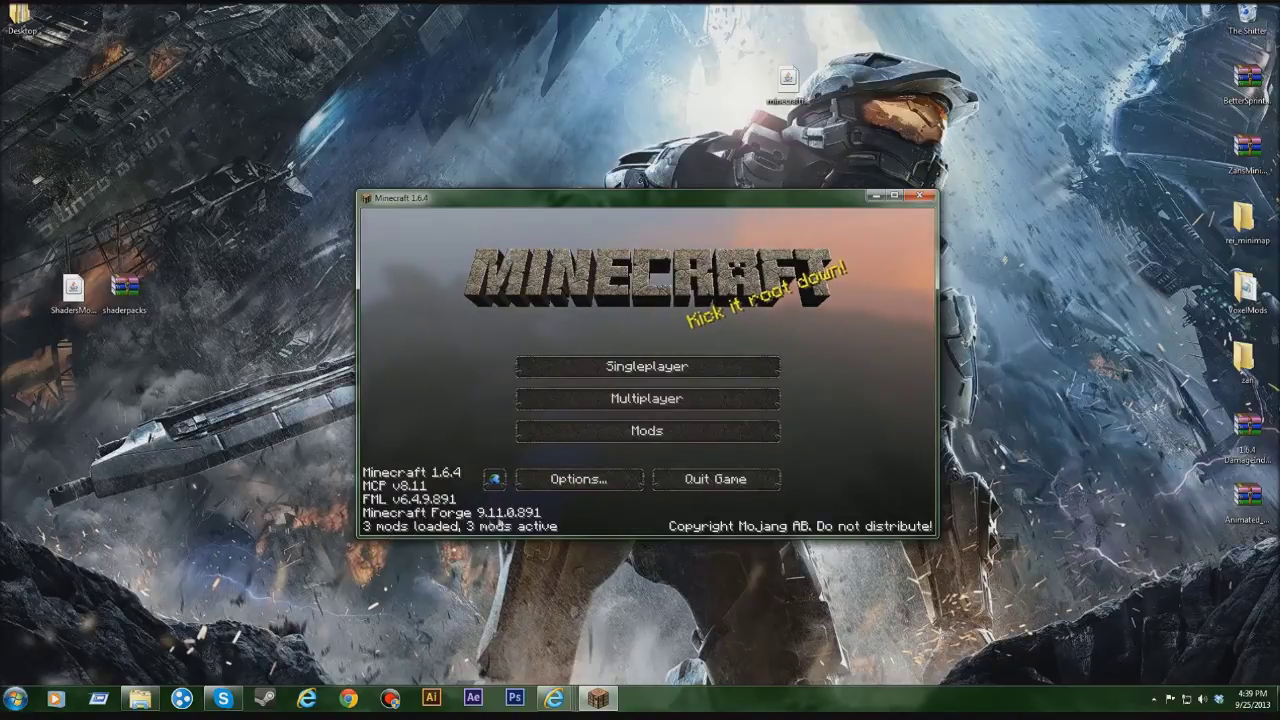
{"action": "left_click", "coordinate": [624, 432]}
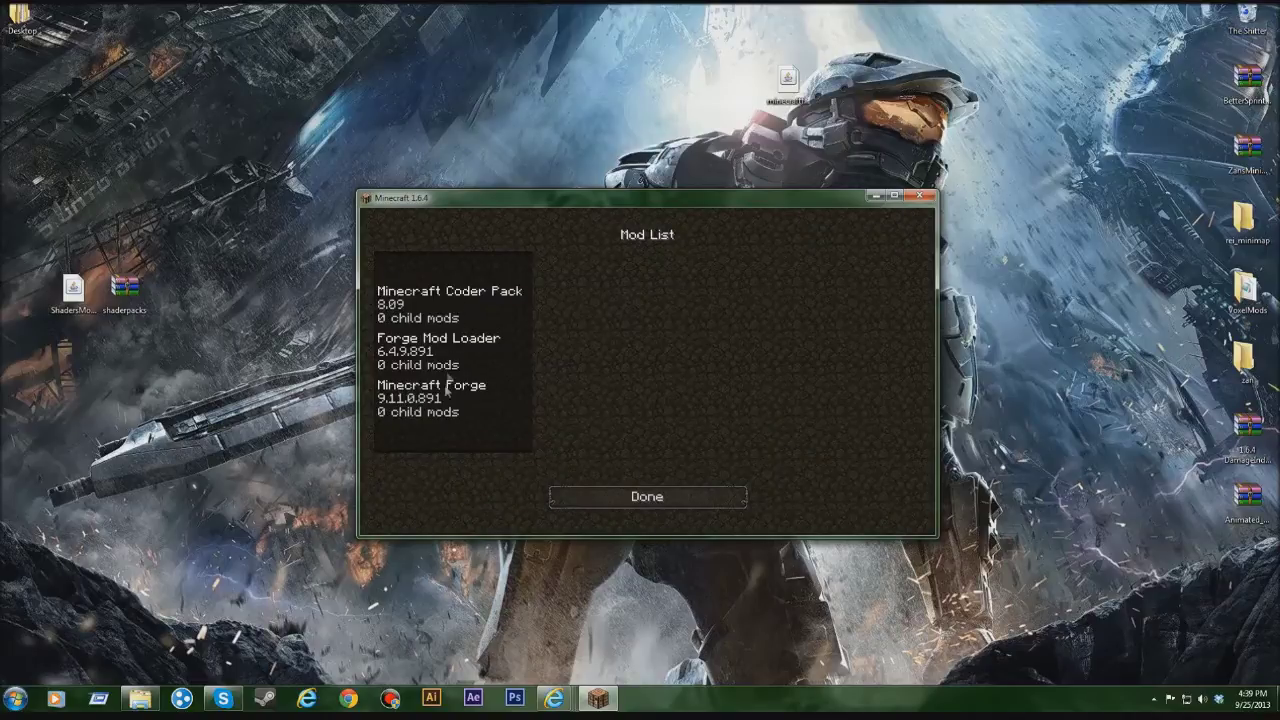
{"action": "left_click", "coordinate": [605, 494]}
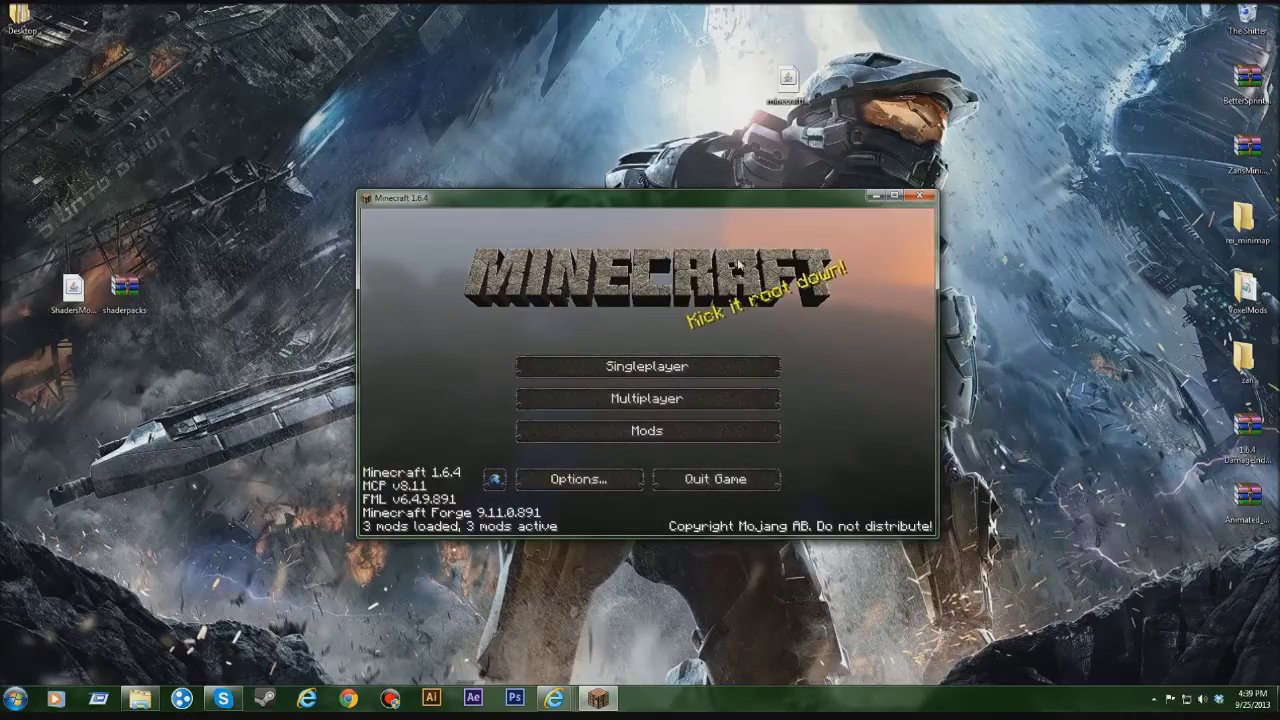
{"action": "left_click", "coordinate": [919, 196]}
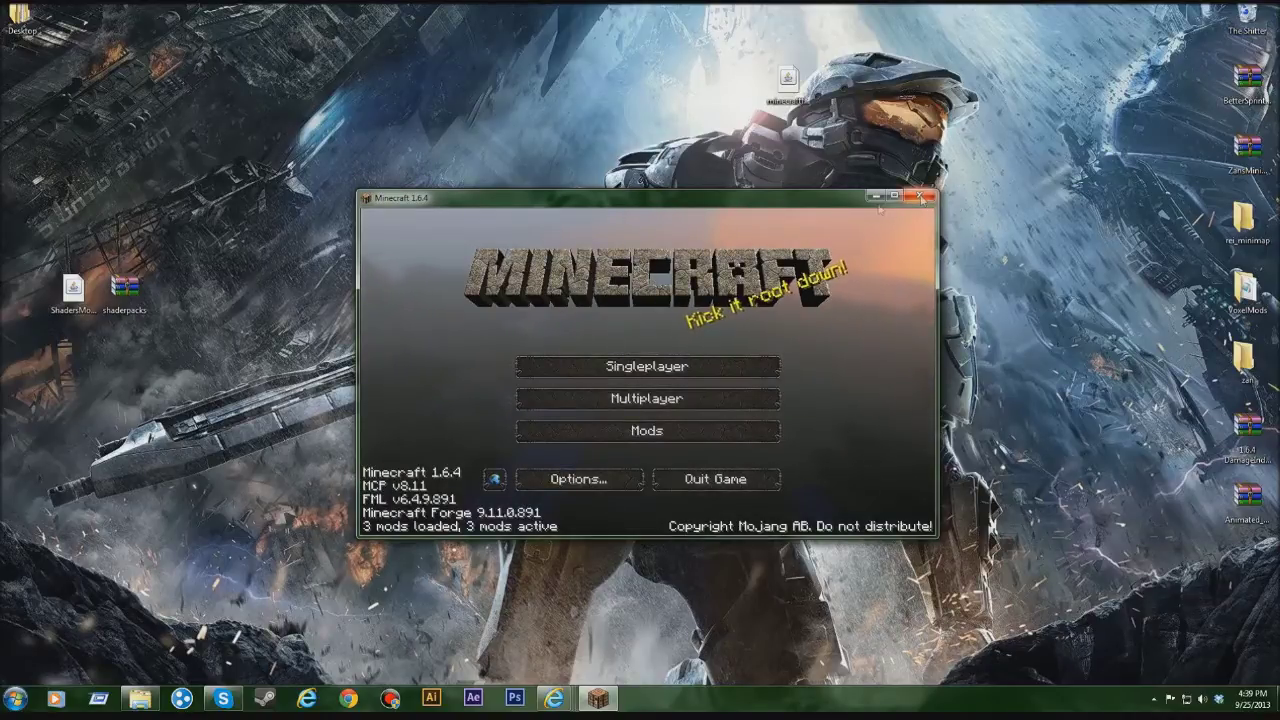
Show the ShadersModCore download page in the browser, close the stray advertisement tab and notification, and minimize the browser
{"action": "left_click", "coordinate": [558, 700]}
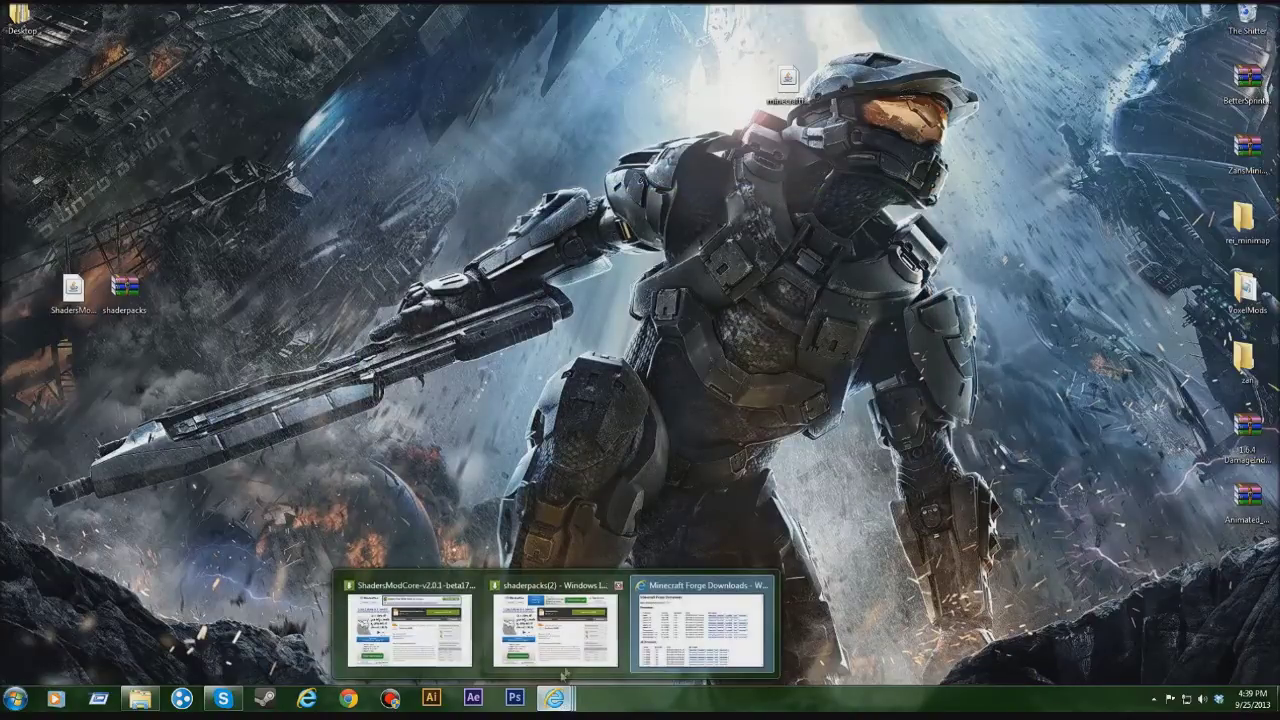
{"action": "left_click", "coordinate": [424, 580]}
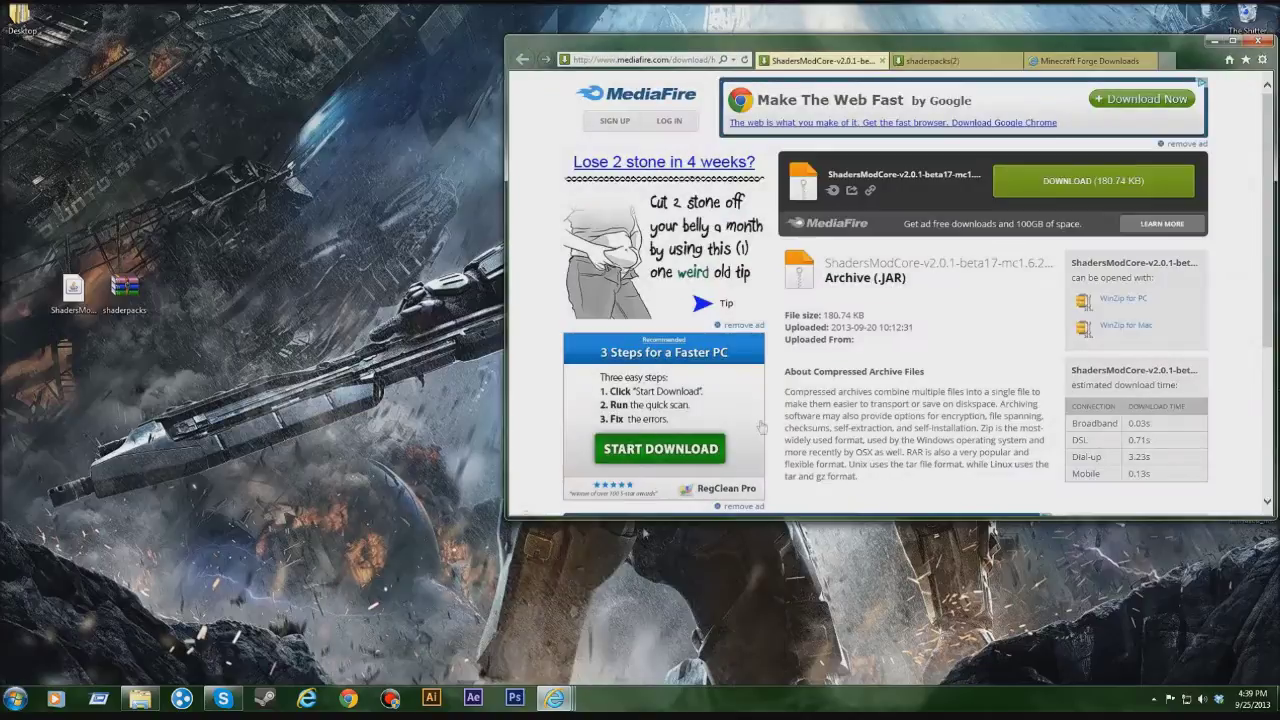
{"action": "double_click", "coordinate": [798, 55]}
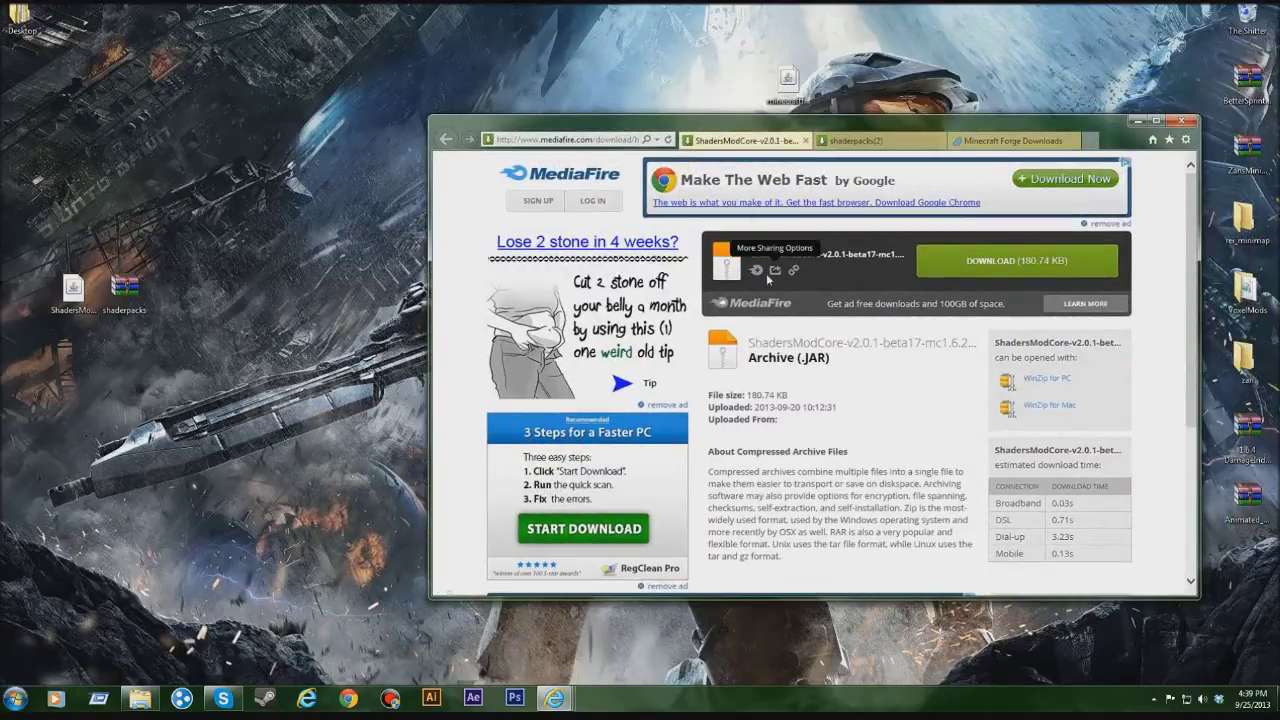
{"action": "left_click", "coordinate": [625, 385]}
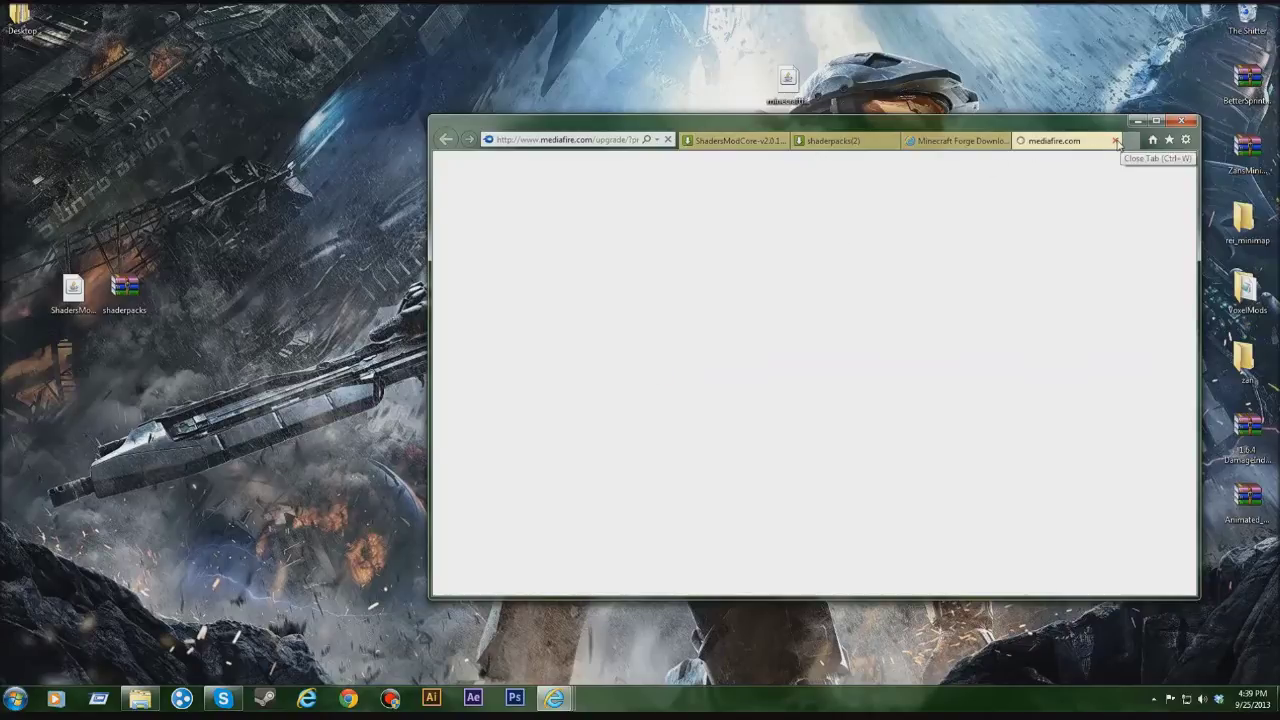
{"action": "left_click", "coordinate": [1116, 141]}
{"action": "left_click", "coordinate": [758, 141]}
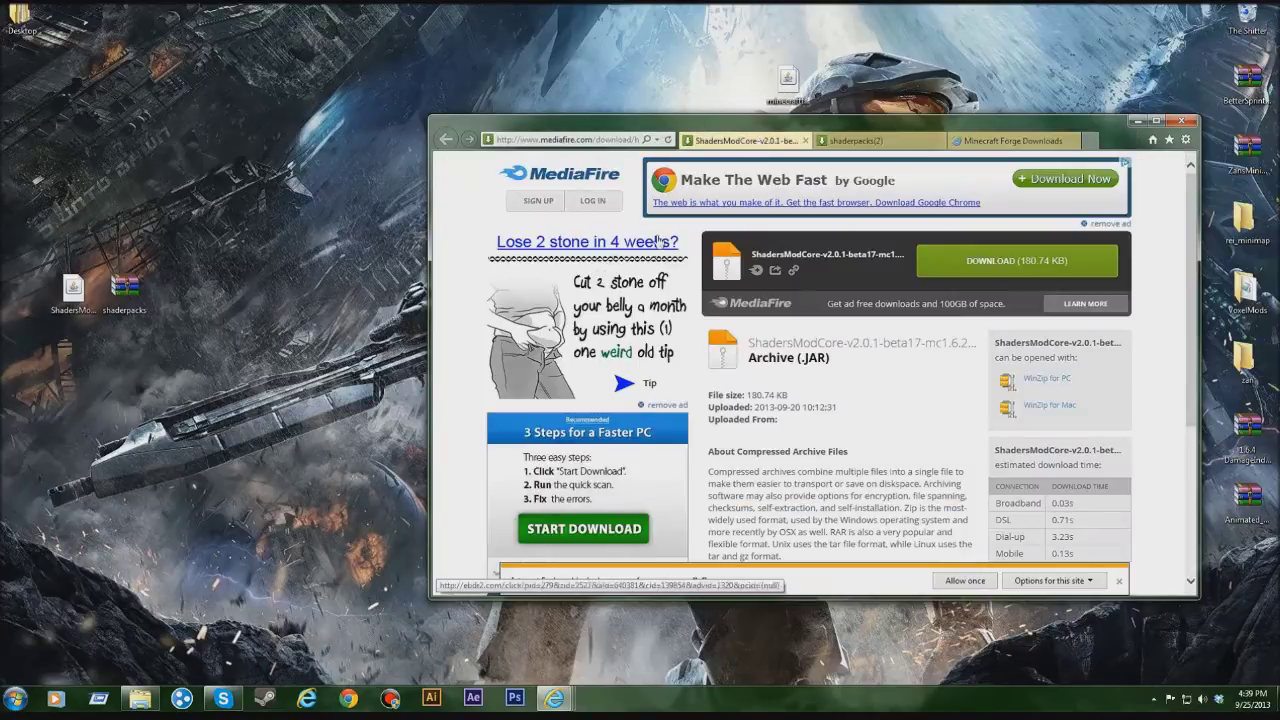
{"action": "left_click", "coordinate": [1119, 581]}
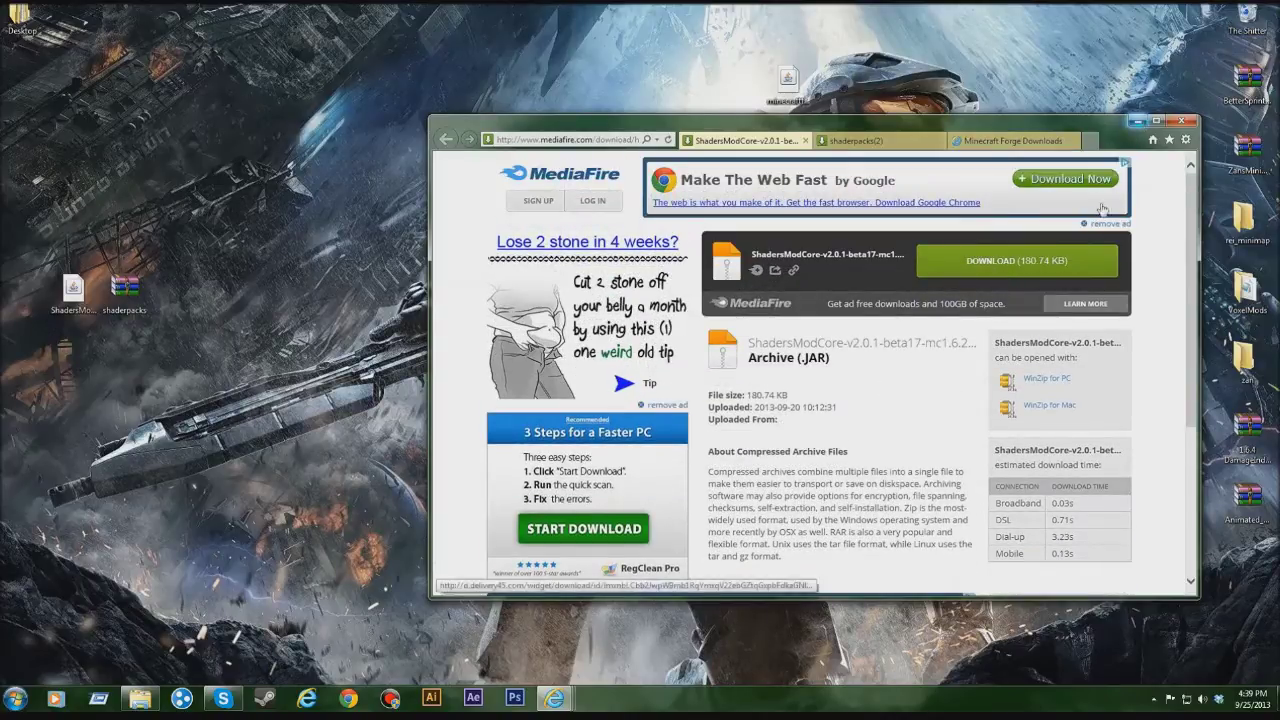
{"action": "left_click", "coordinate": [1139, 121]}
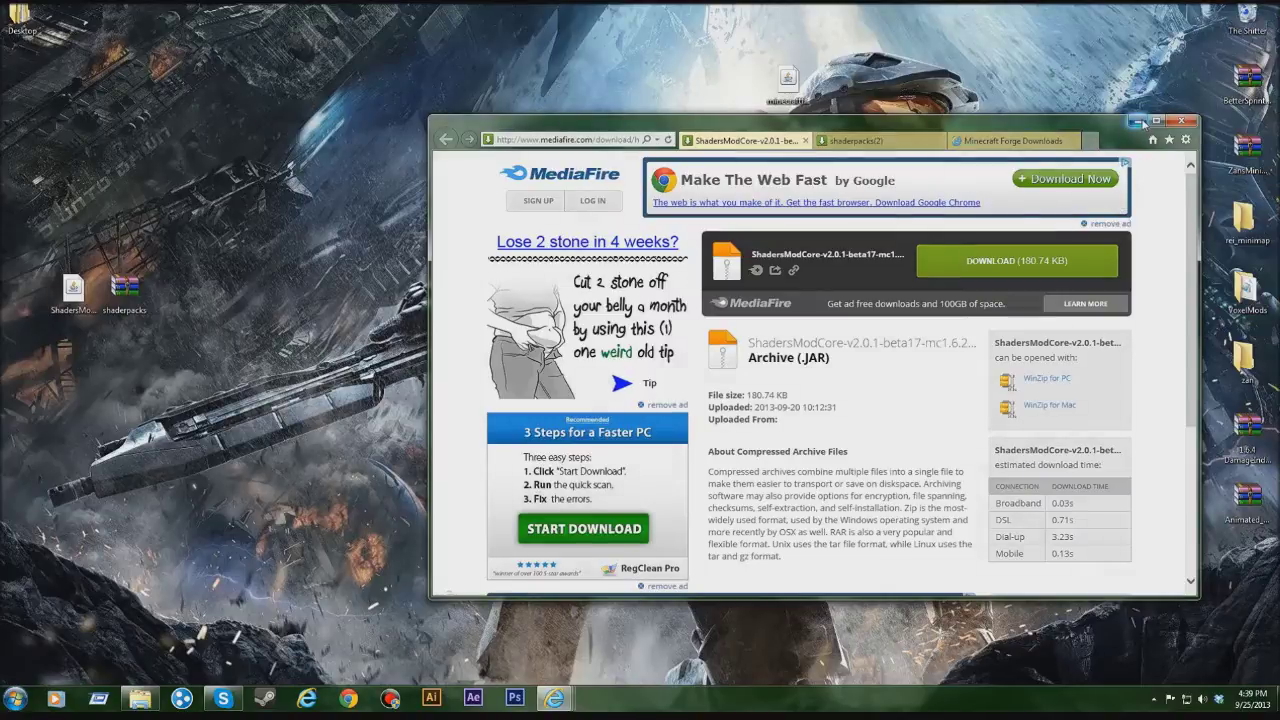
Move the ShadersModCore file to the middle of the desktop, and open and close the file explorer
{"action": "left_click_drag", "start_coordinate": [78, 298], "coordinate": [538, 300]}
{"action": "left_click", "coordinate": [140, 698]}
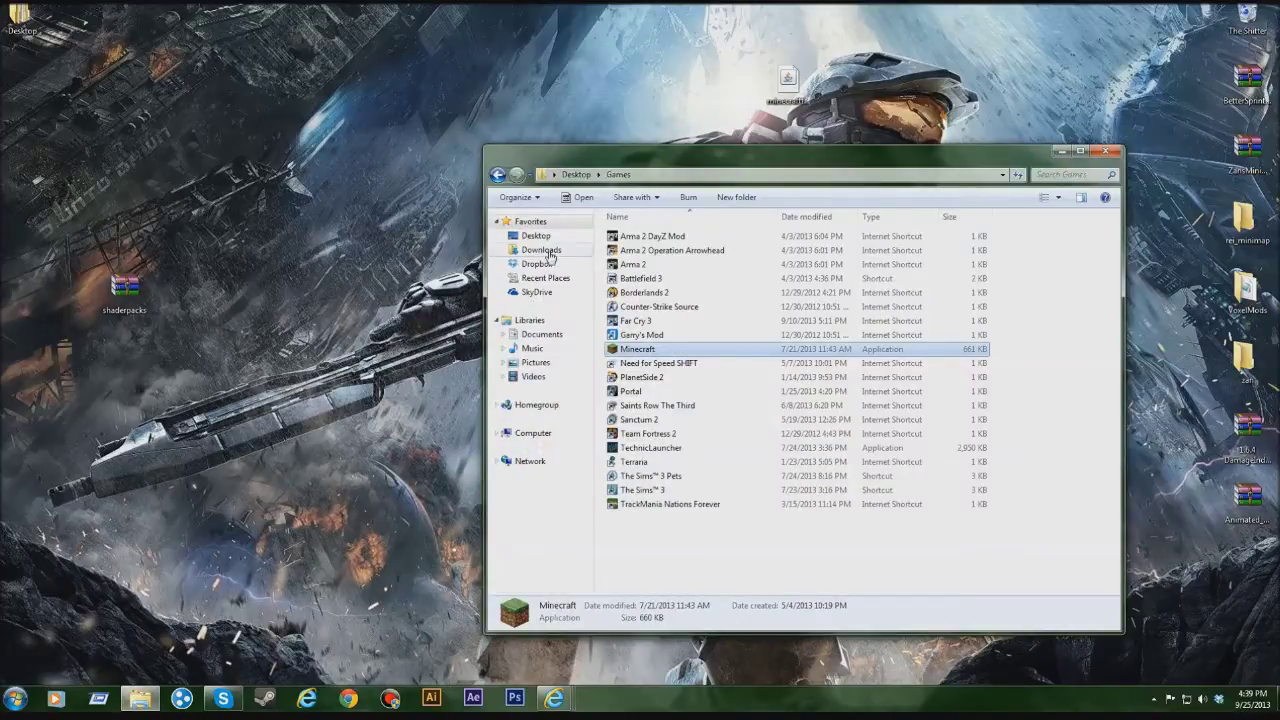
{"action": "left_click", "coordinate": [547, 254]}
{"action": "left_click", "coordinate": [1110, 151]}
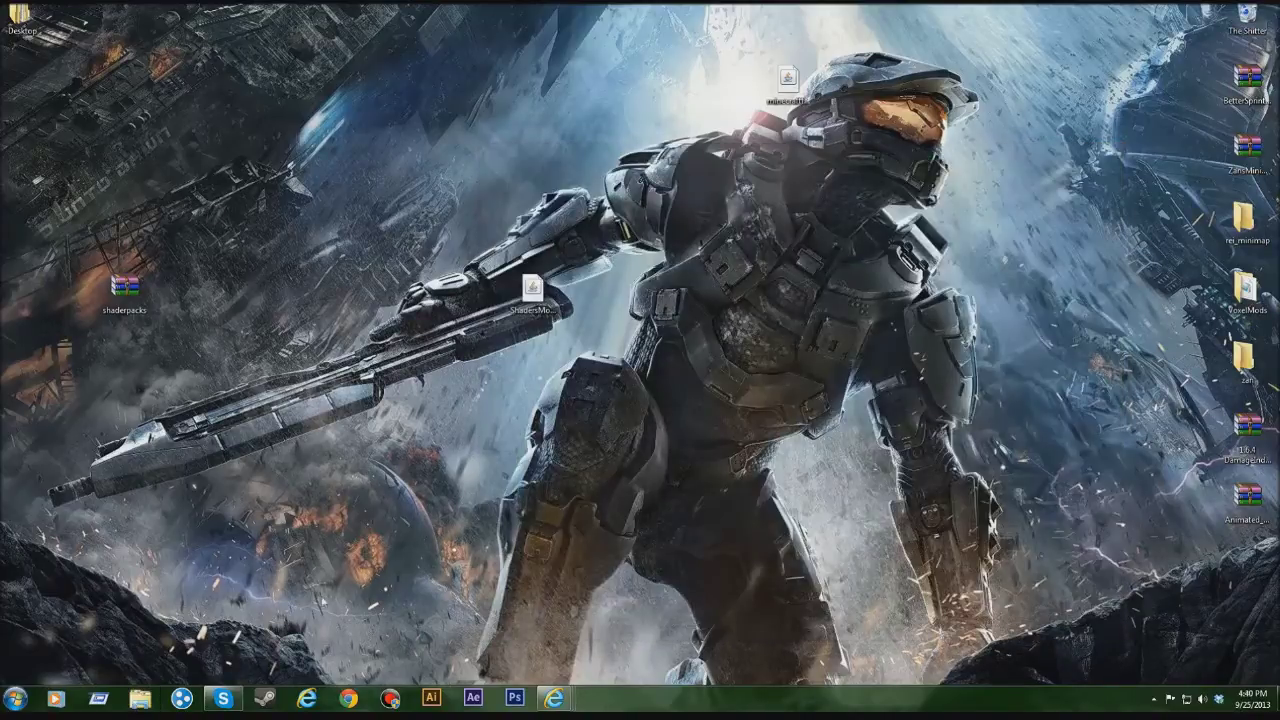
Open the Roaming folder by running %appdata%, and close its window
{"action": "key", "text": "super+r"}
{"action": "key", "text": "Return"}
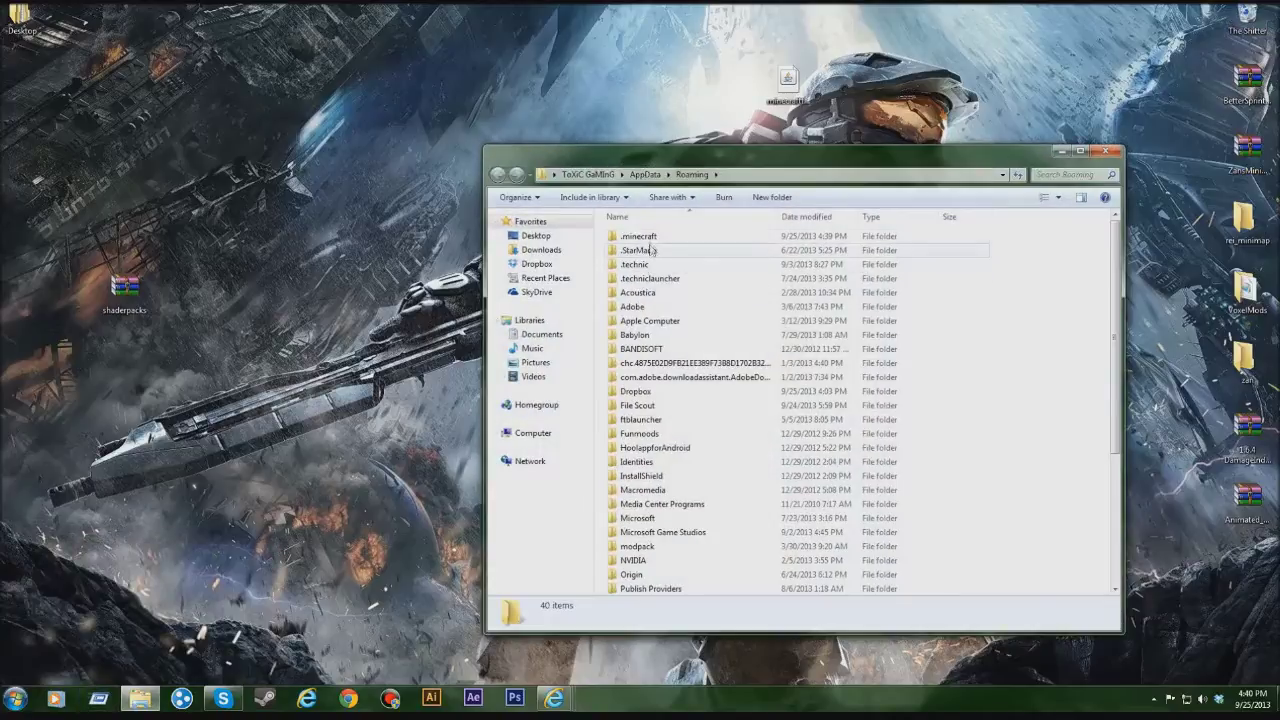
{"action": "left_click", "coordinate": [1105, 151]}
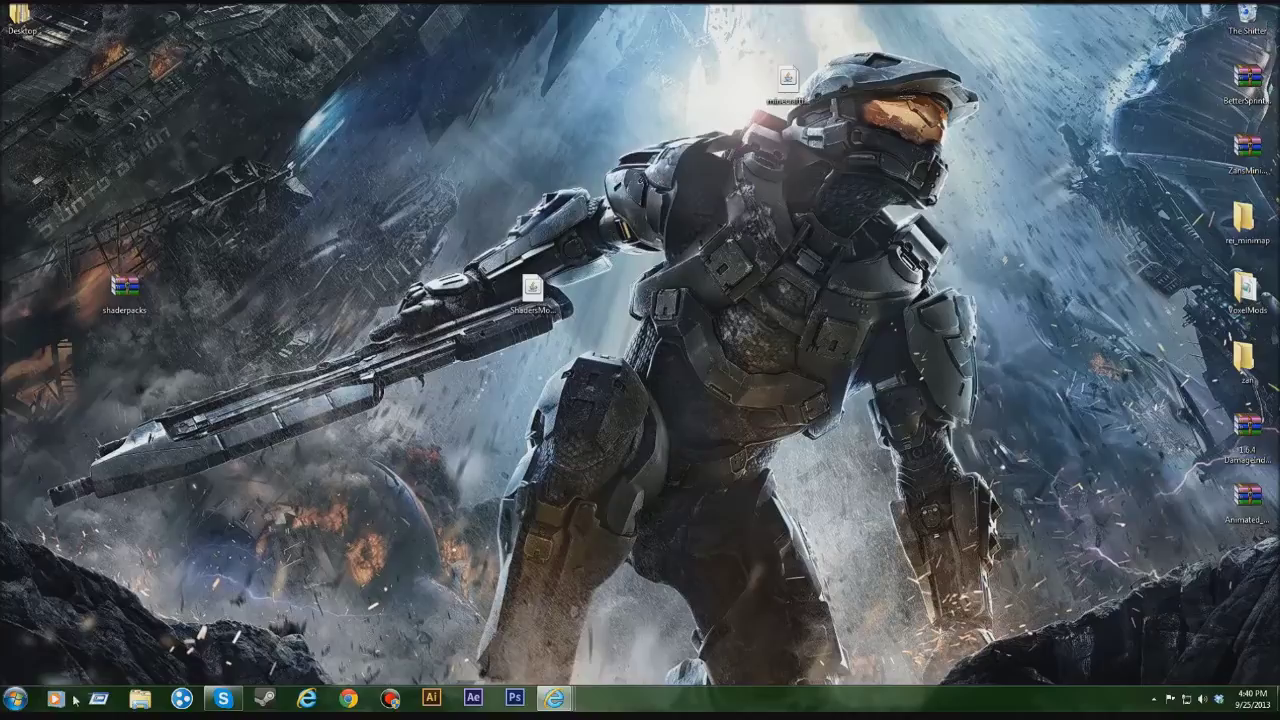
Search for the Run program by name, open it, and dismiss the dialog without running %appdata%
{"action": "key", "text": "super"}
{"action": "type", "text": "run"}
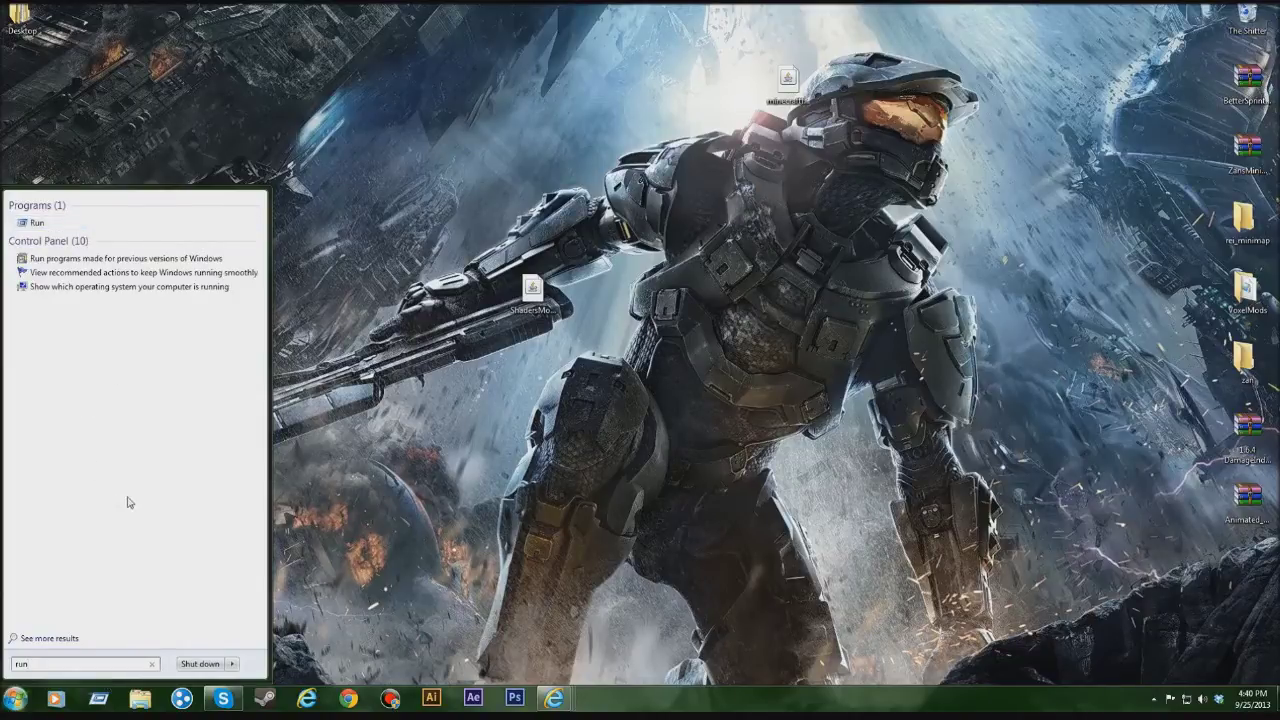
{"action": "key", "text": "Down"}
{"action": "key", "text": "Return"}
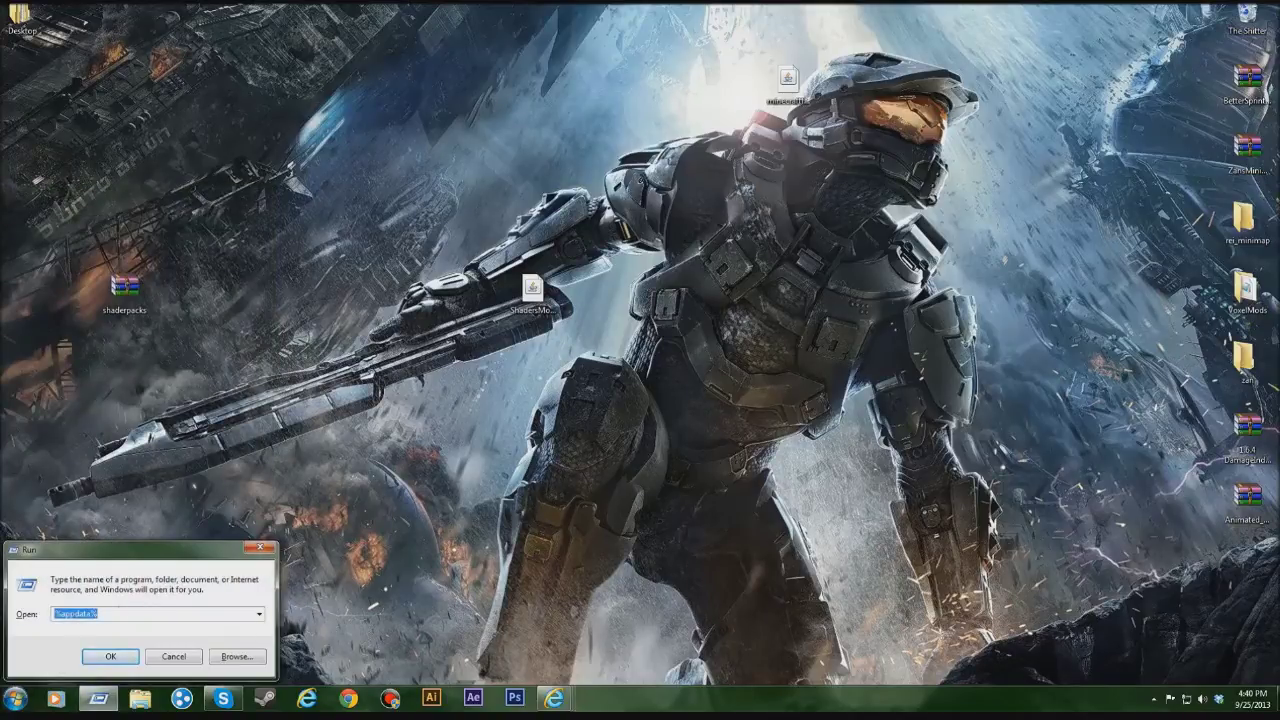
{"action": "left_click", "coordinate": [259, 549]}
Try to find the Roaming folder with a system search for "roaming" and close the search window
{"action": "left_click", "coordinate": [15, 698]}
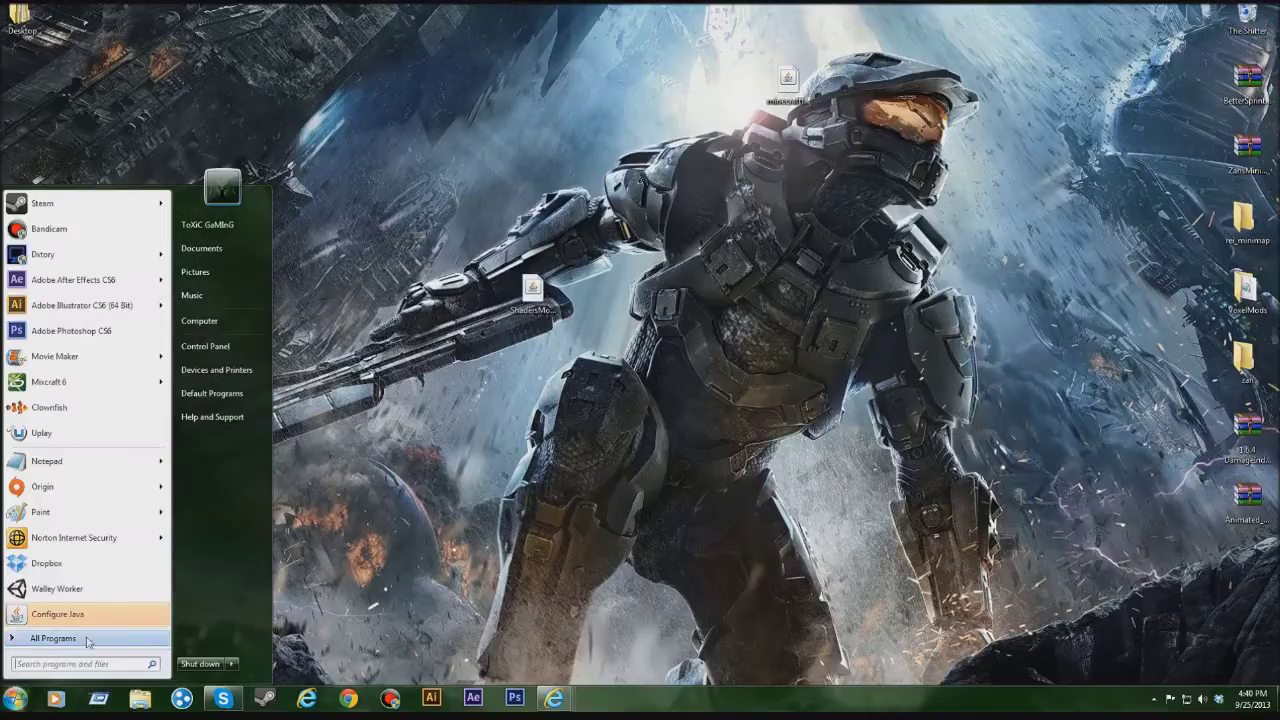
{"action": "type", "text": "roaming"}
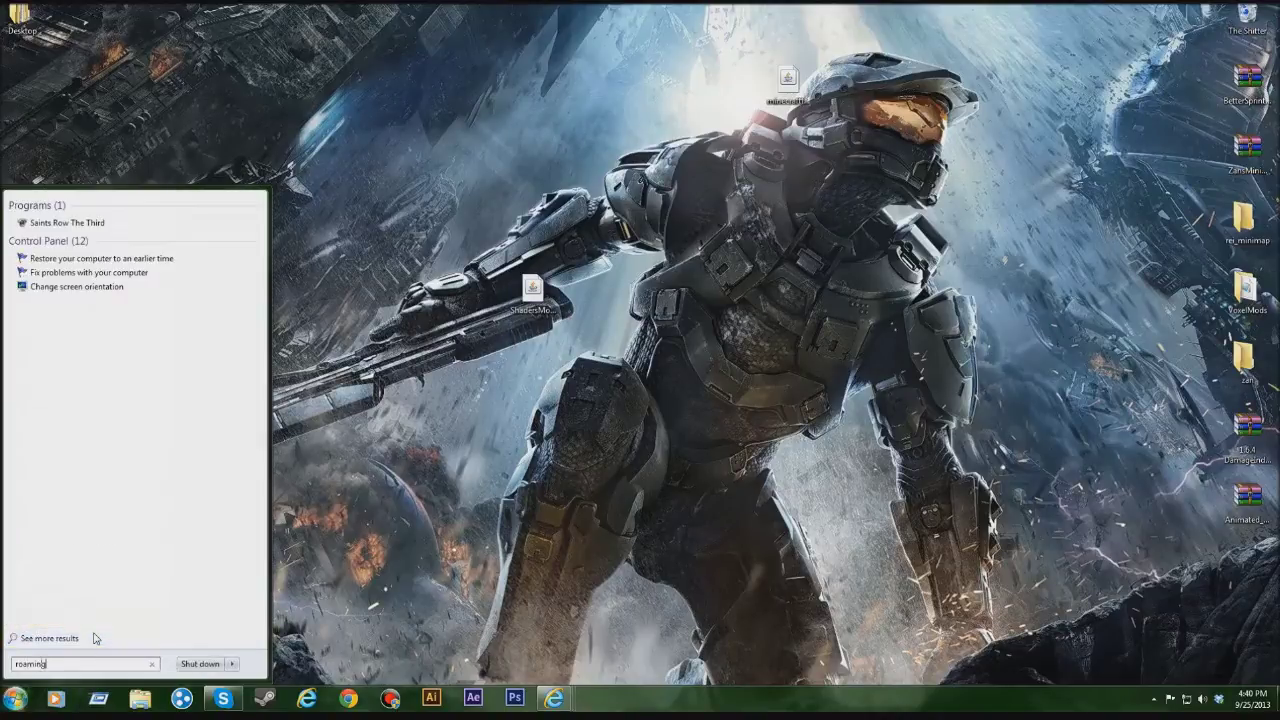
{"action": "left_click", "coordinate": [95, 638]}
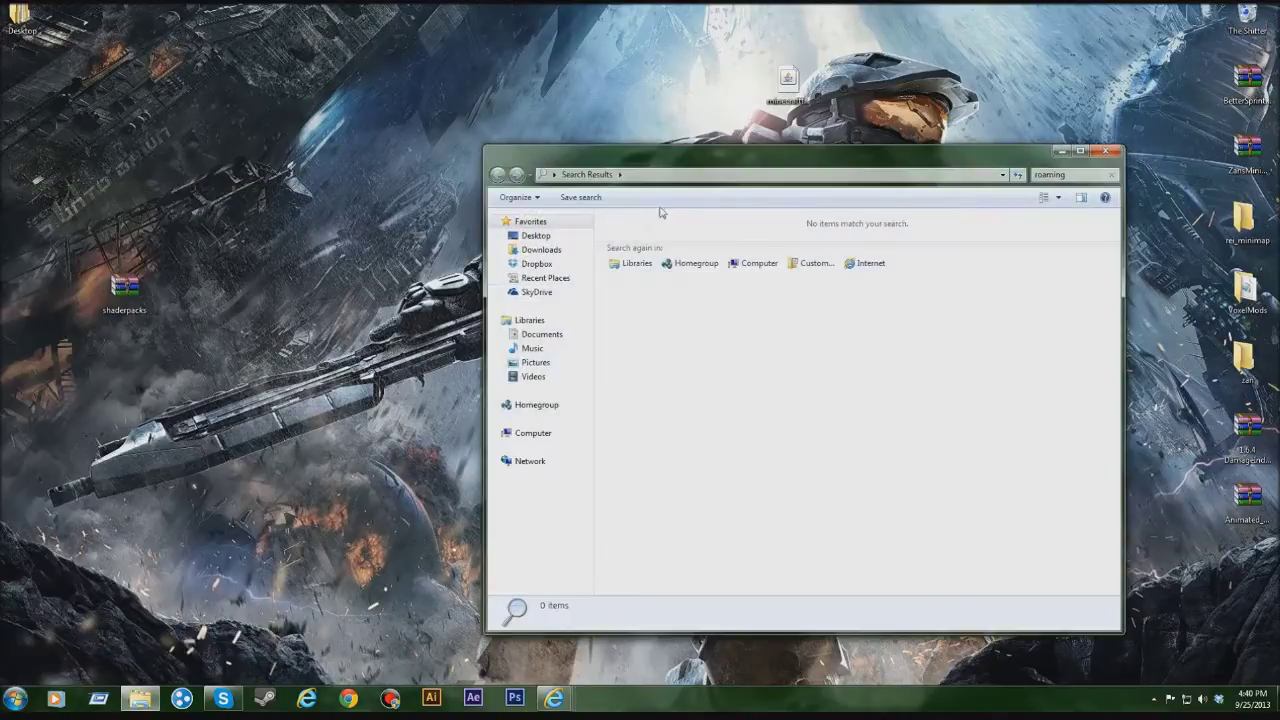
{"action": "left_click", "coordinate": [1105, 150]}
Run %appdata% to reach the Roaming folder and open the mods folder inside .minecraft
{"action": "left_click", "coordinate": [15, 698]}
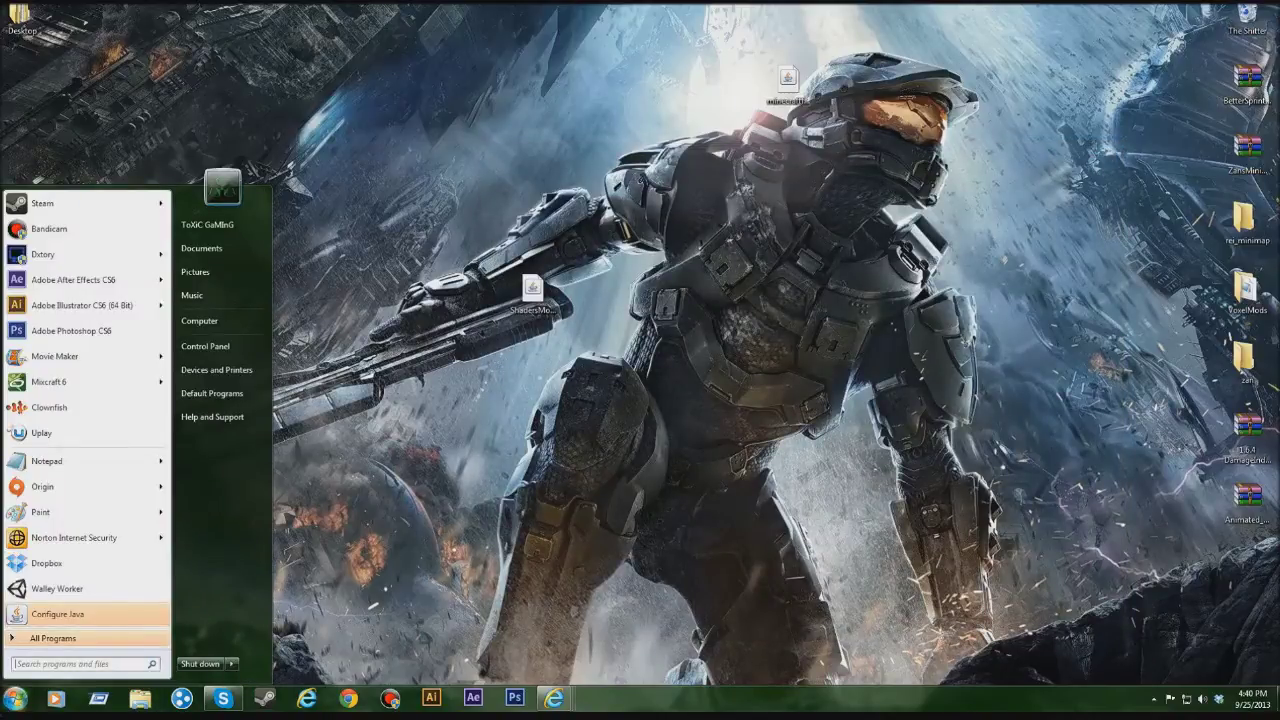
{"action": "key", "text": "super+r"}
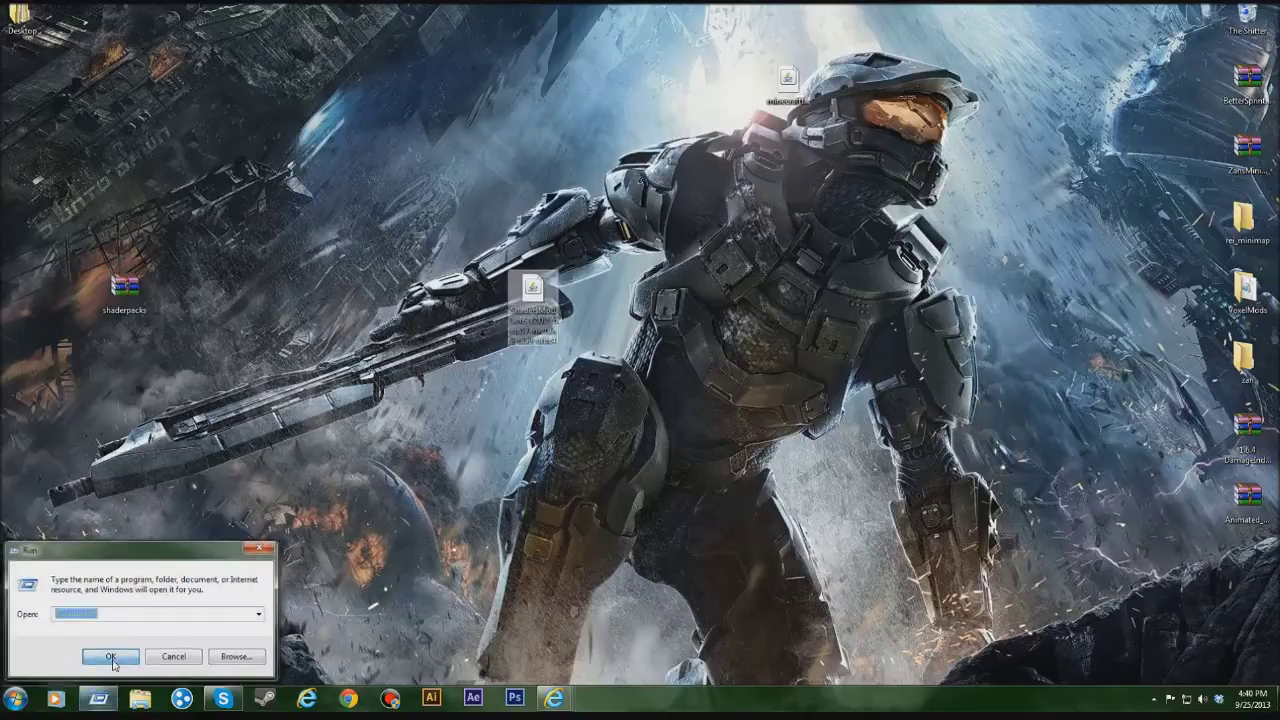
{"action": "left_click", "coordinate": [106, 654]}
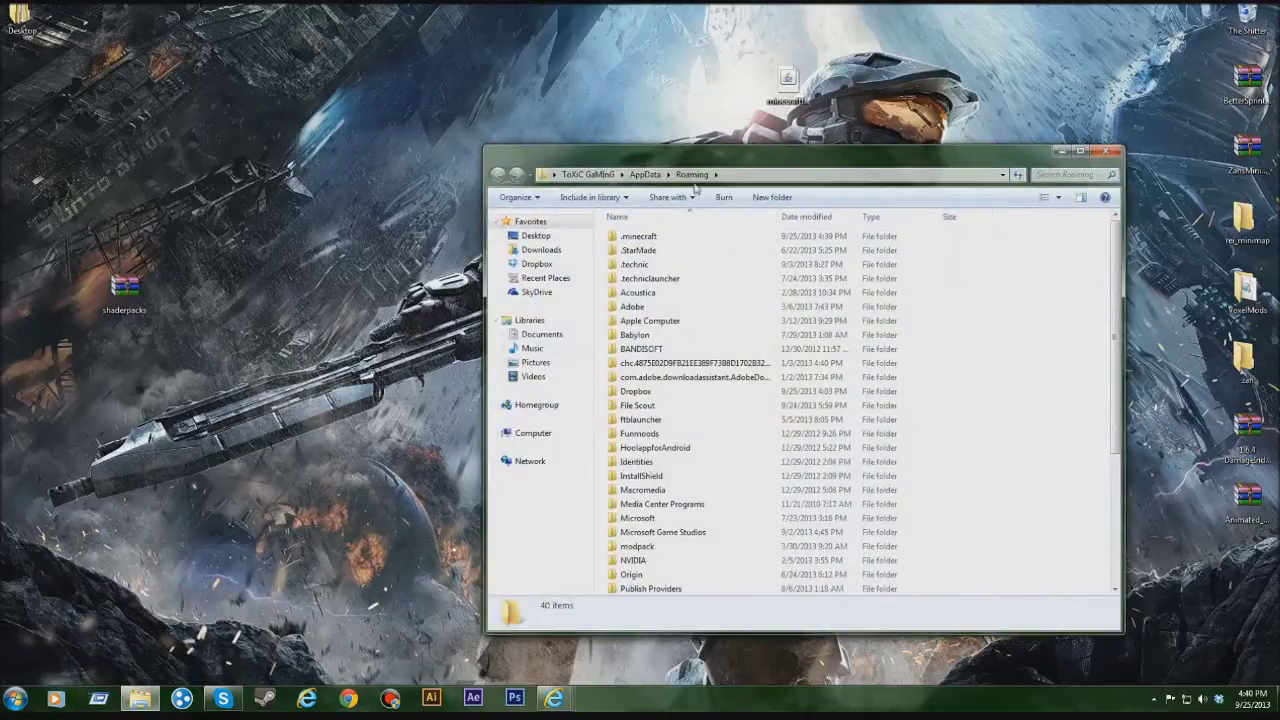
{"action": "left_click", "coordinate": [645, 174]}
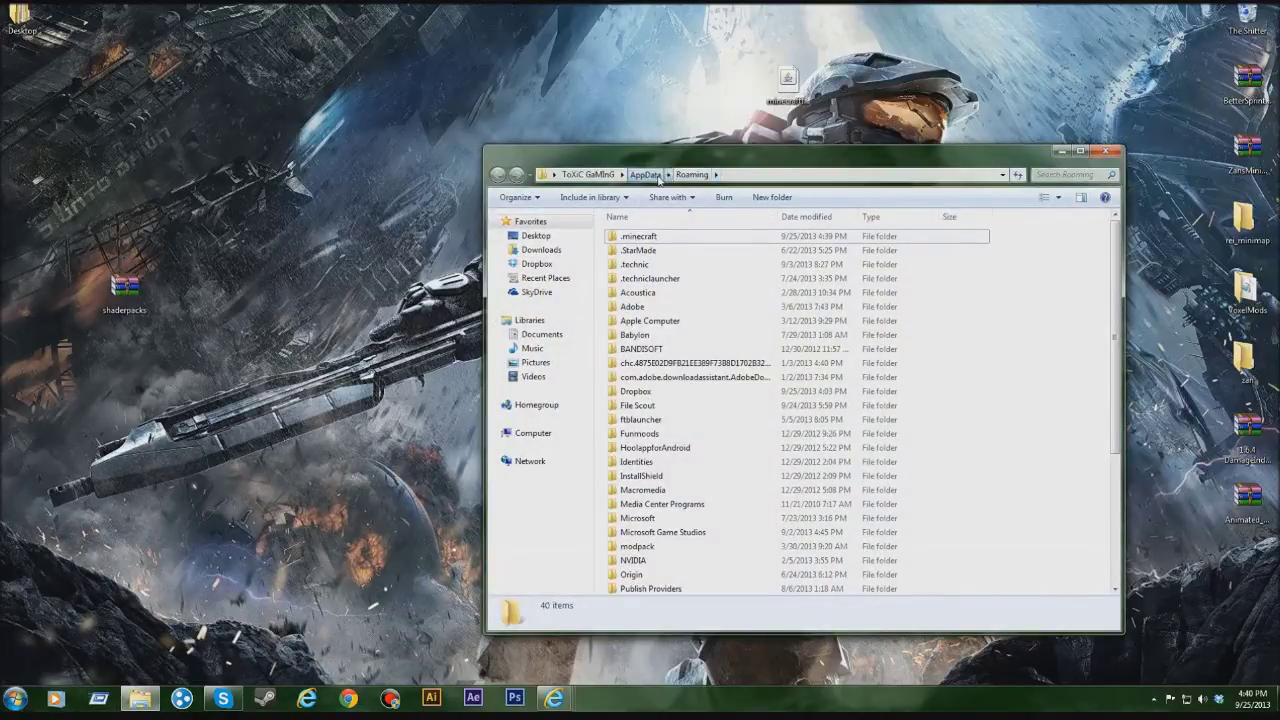
{"action": "double_click", "coordinate": [640, 266]}
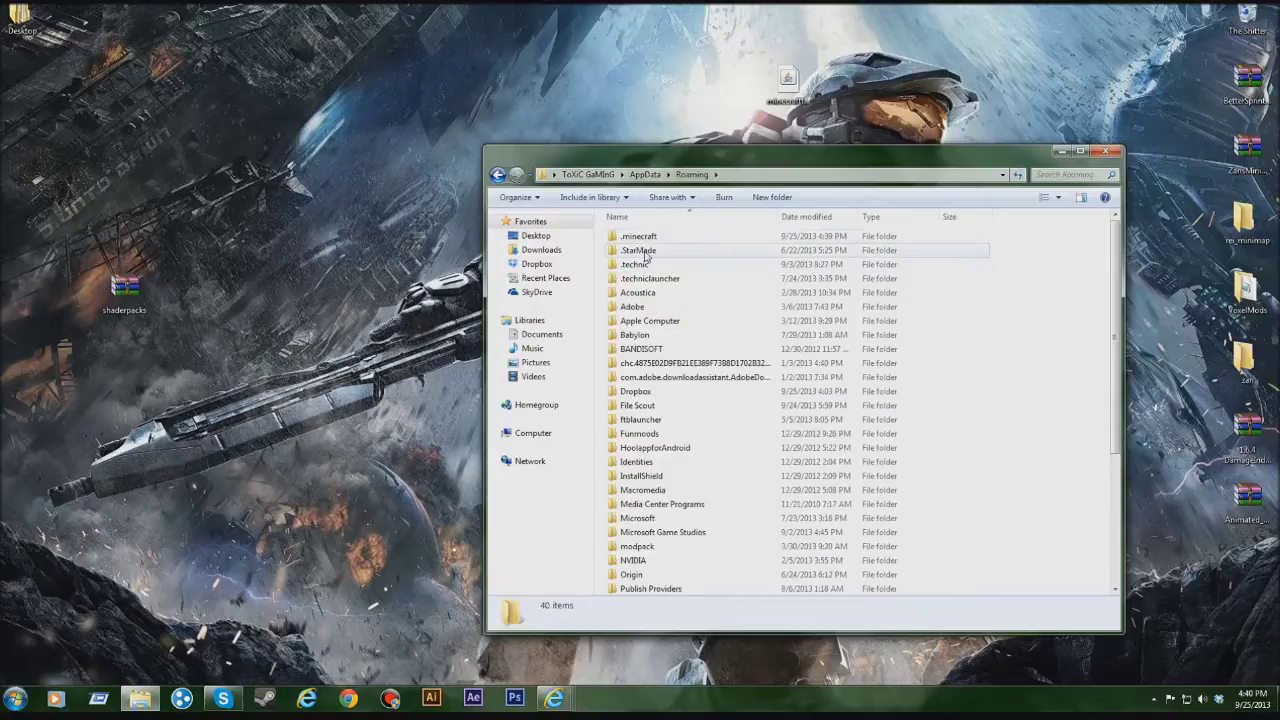
{"action": "double_click", "coordinate": [641, 237]}
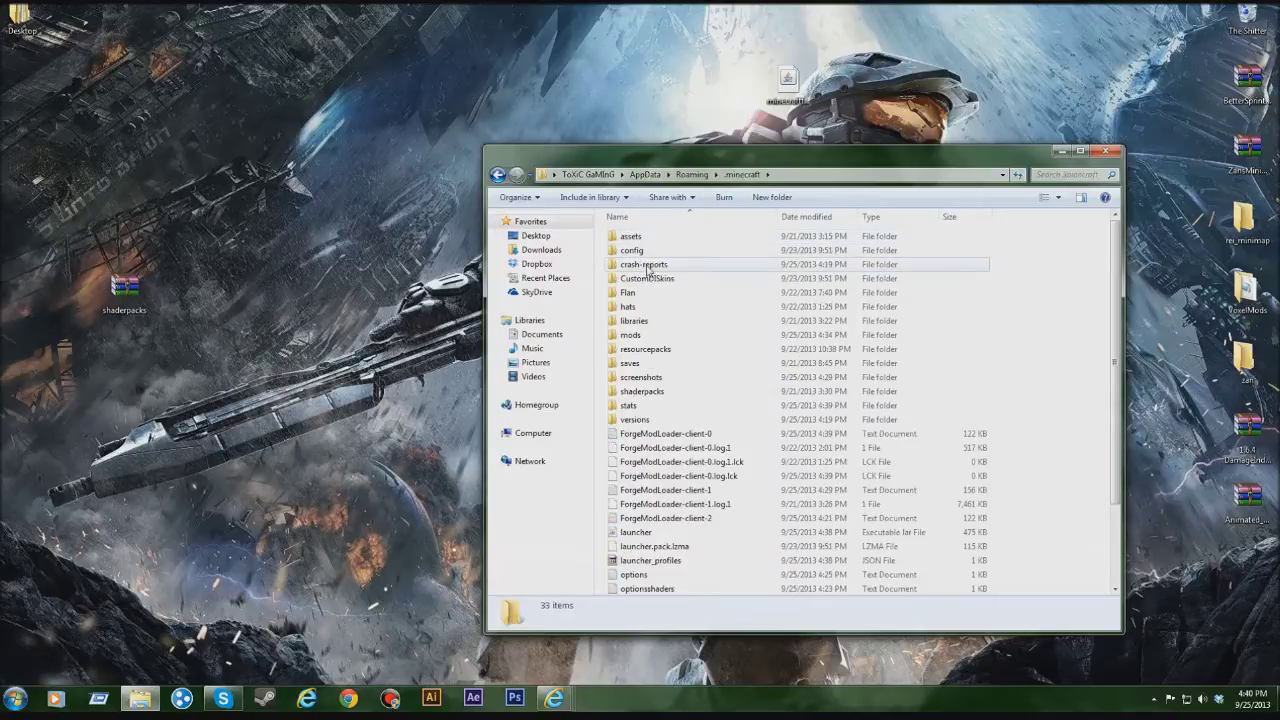
{"action": "double_click", "coordinate": [640, 334]}
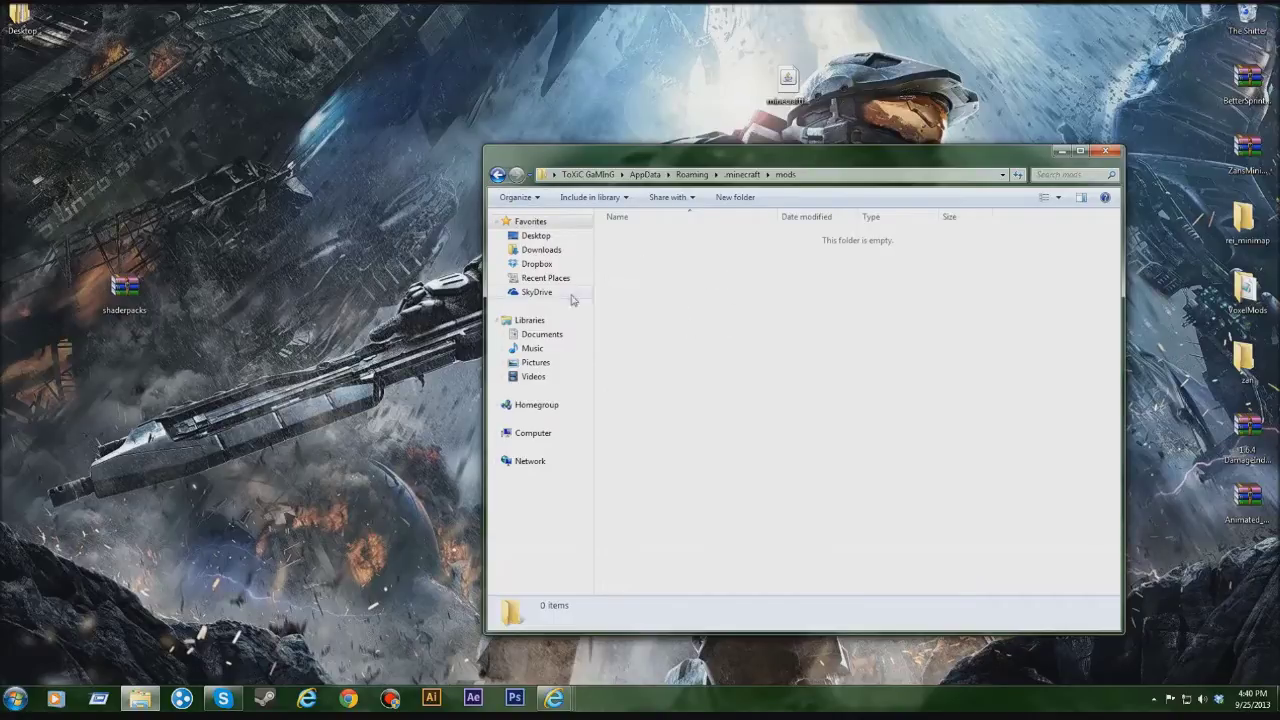
Move the ShadersModCore file from the desktop into the .minecraft mods folder and close the folder window
{"action": "left_click_drag", "start_coordinate": [630, 160], "coordinate": [704, 189]}
{"action": "left_click_drag", "start_coordinate": [530, 288], "coordinate": [818, 322]}
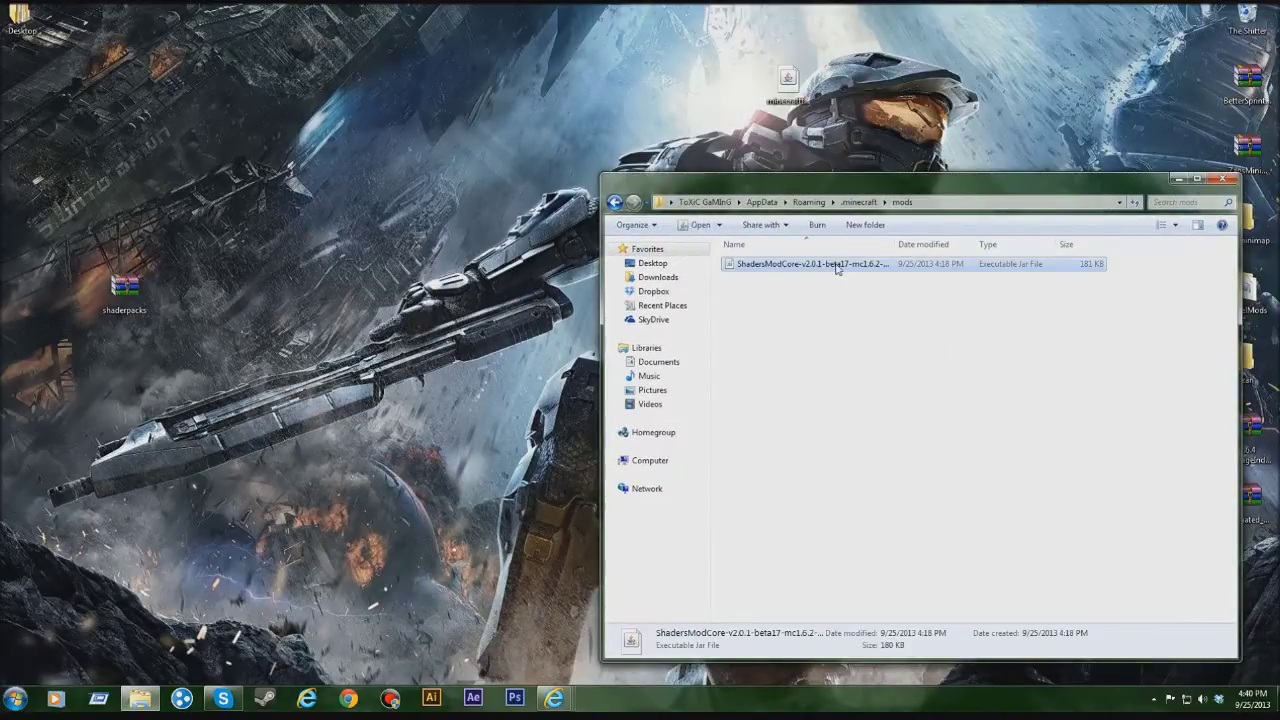
{"action": "left_click_drag", "start_coordinate": [890, 184], "coordinate": [605, 196]}
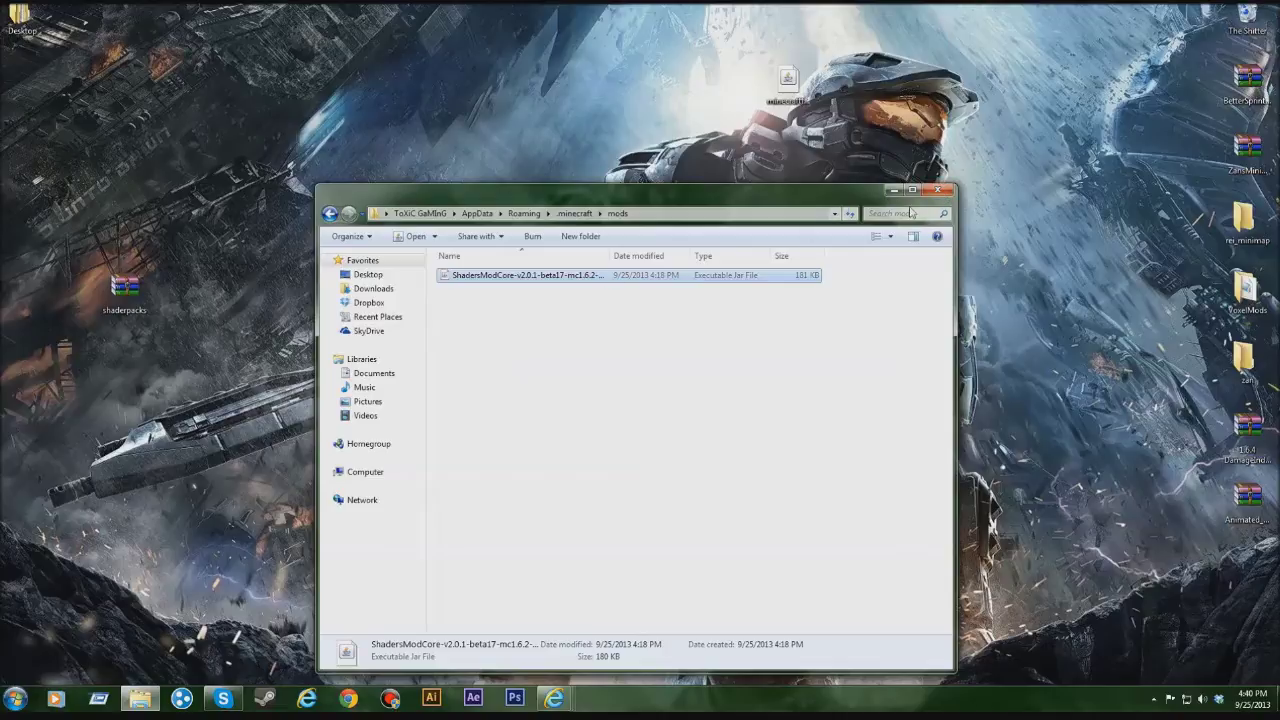
{"action": "left_click", "coordinate": [937, 189]}
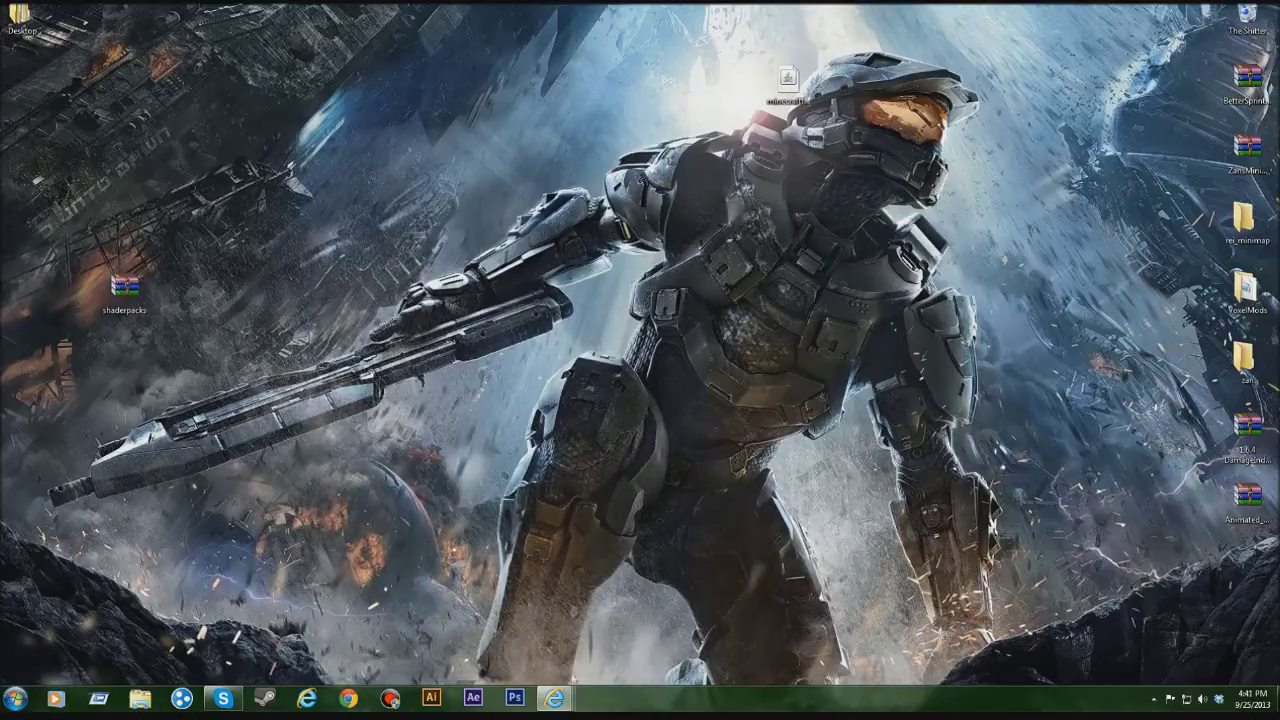
{"action": "left_click", "coordinate": [15, 698]}
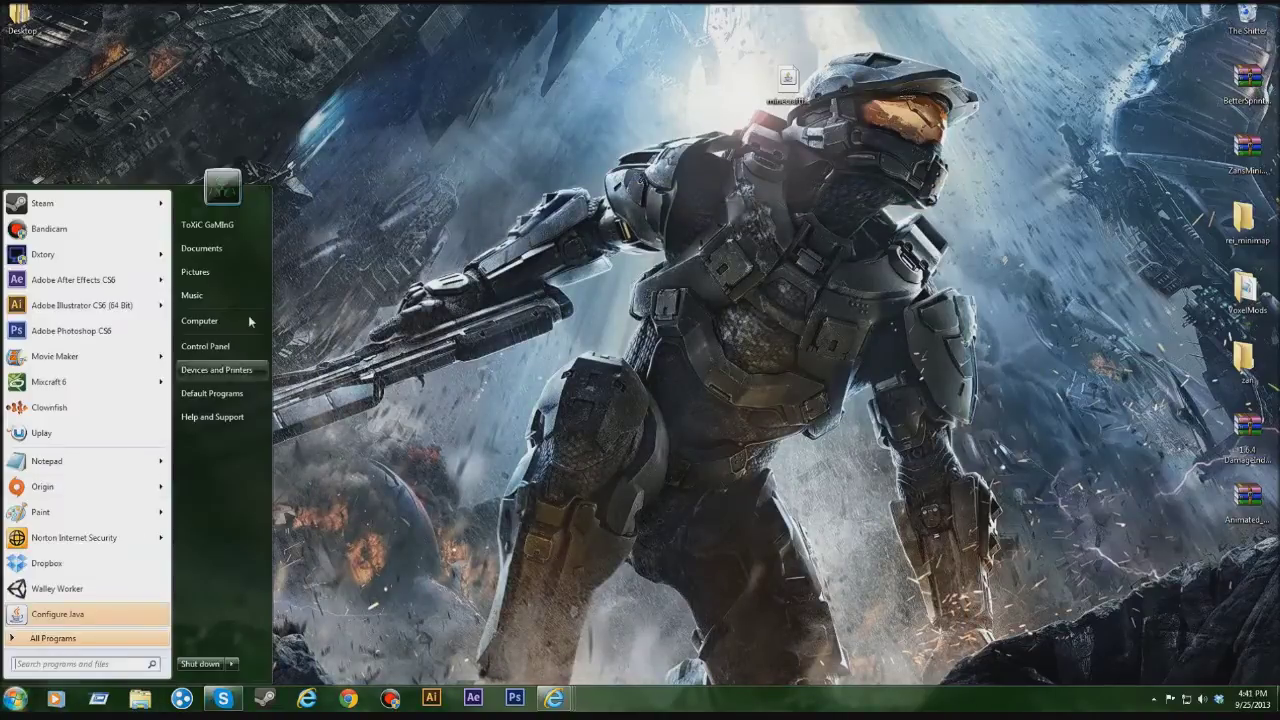
{"action": "left_click", "coordinate": [478, 370]}
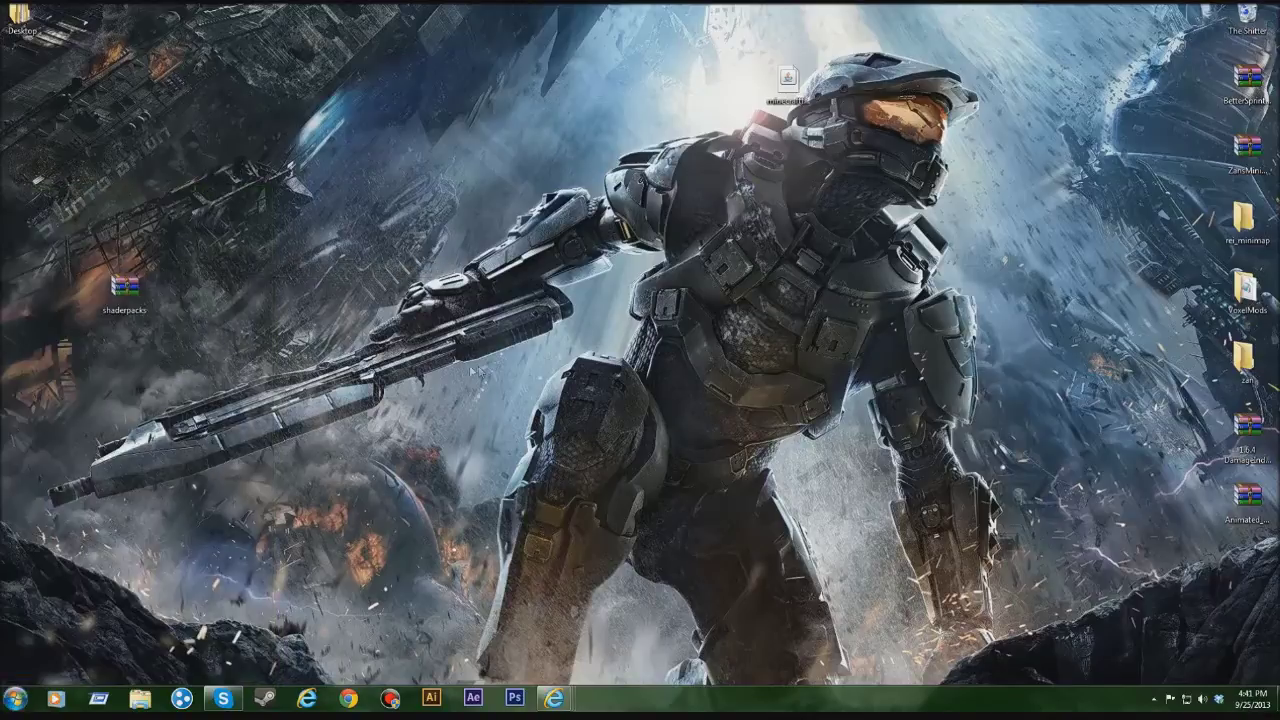
Show the shaderpacks(2).rar download page, minimize the browser, and move the shaderpacks archive closer to the middle of the desktop
{"action": "left_click_drag", "start_coordinate": [125, 288], "coordinate": [228, 222]}
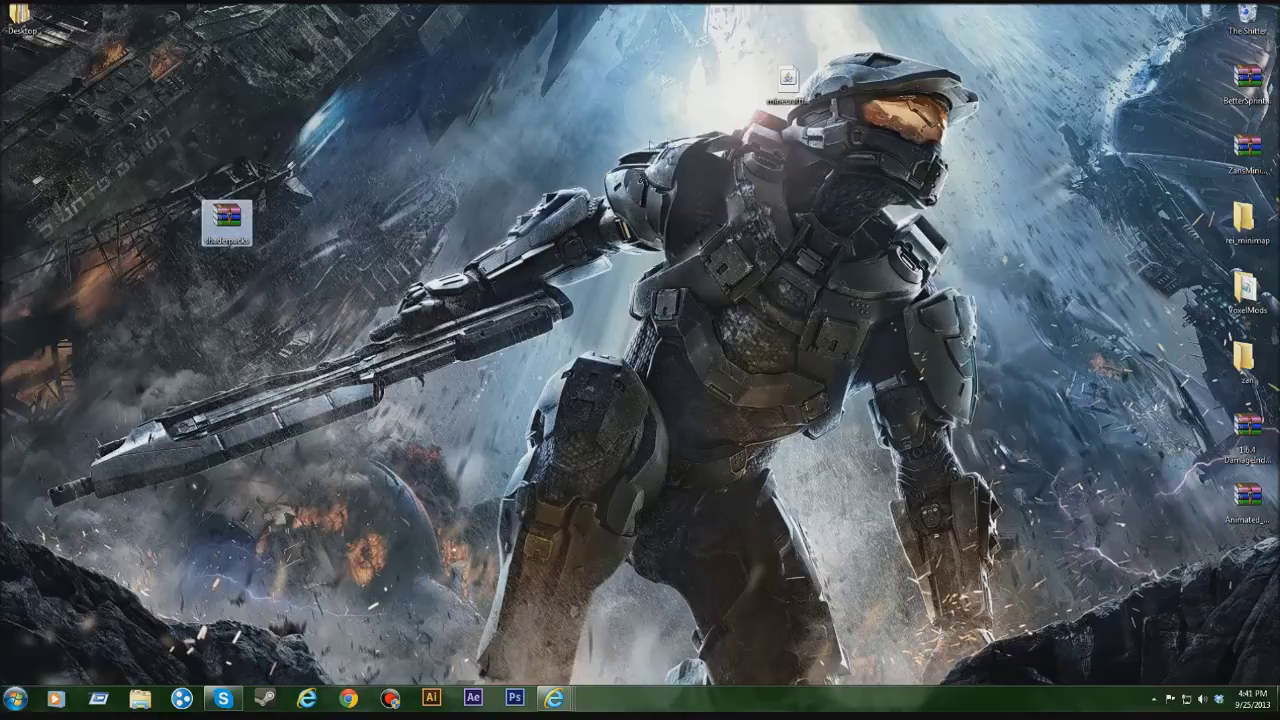
{"action": "left_click_drag", "start_coordinate": [342, 149], "coordinate": [782, 410]}
{"action": "left_click_drag", "start_coordinate": [1168, 650], "coordinate": [558, 562]}
{"action": "mouse_move", "coordinate": [575, 693]}
{"action": "left_click", "coordinate": [551, 628]}
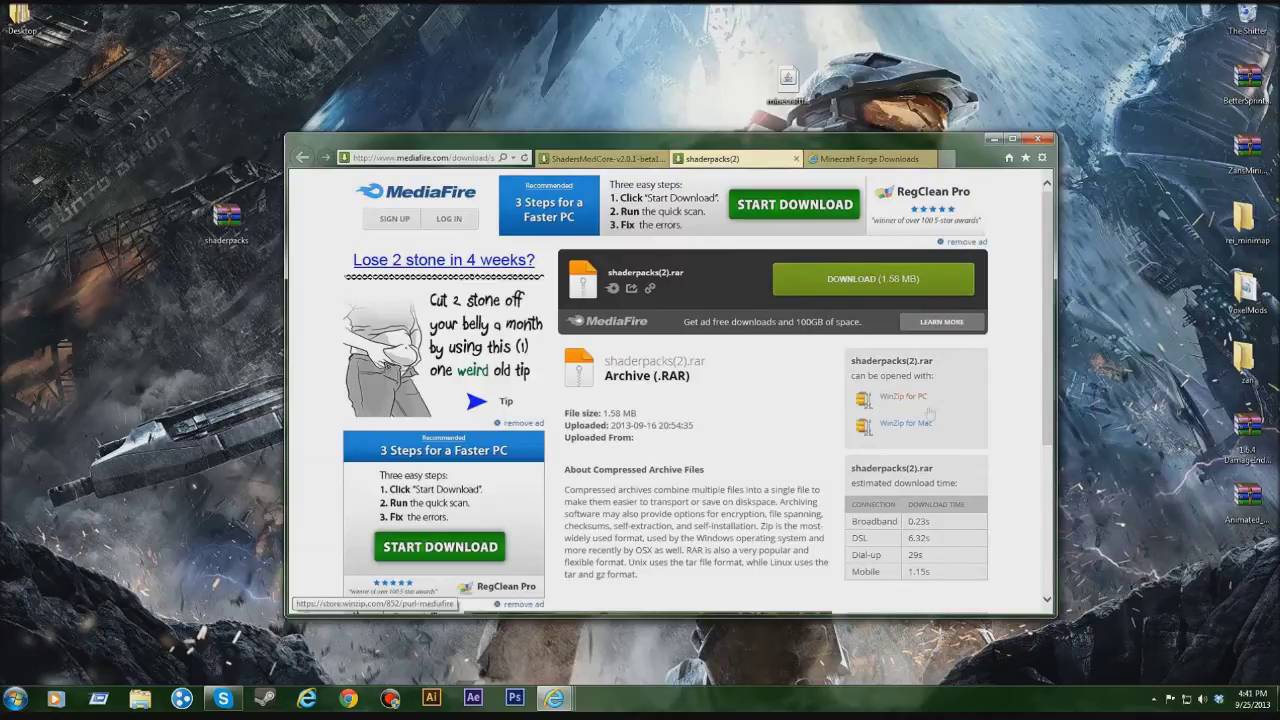
{"action": "left_click", "coordinate": [988, 141]}
{"action": "left_click_drag", "start_coordinate": [226, 215], "coordinate": [441, 222]}
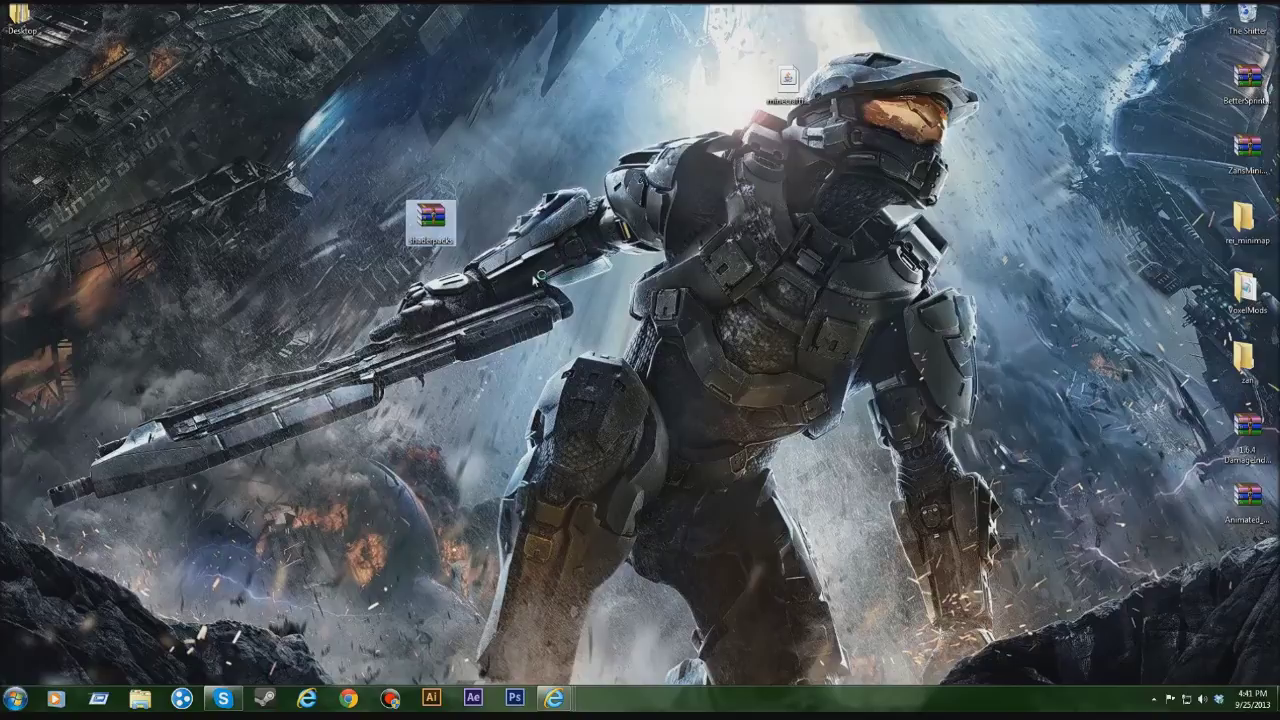
Open the shaderpacks folder inside the shaderpacks archive and select all the shader packs in it
{"action": "double_click", "coordinate": [438, 220]}
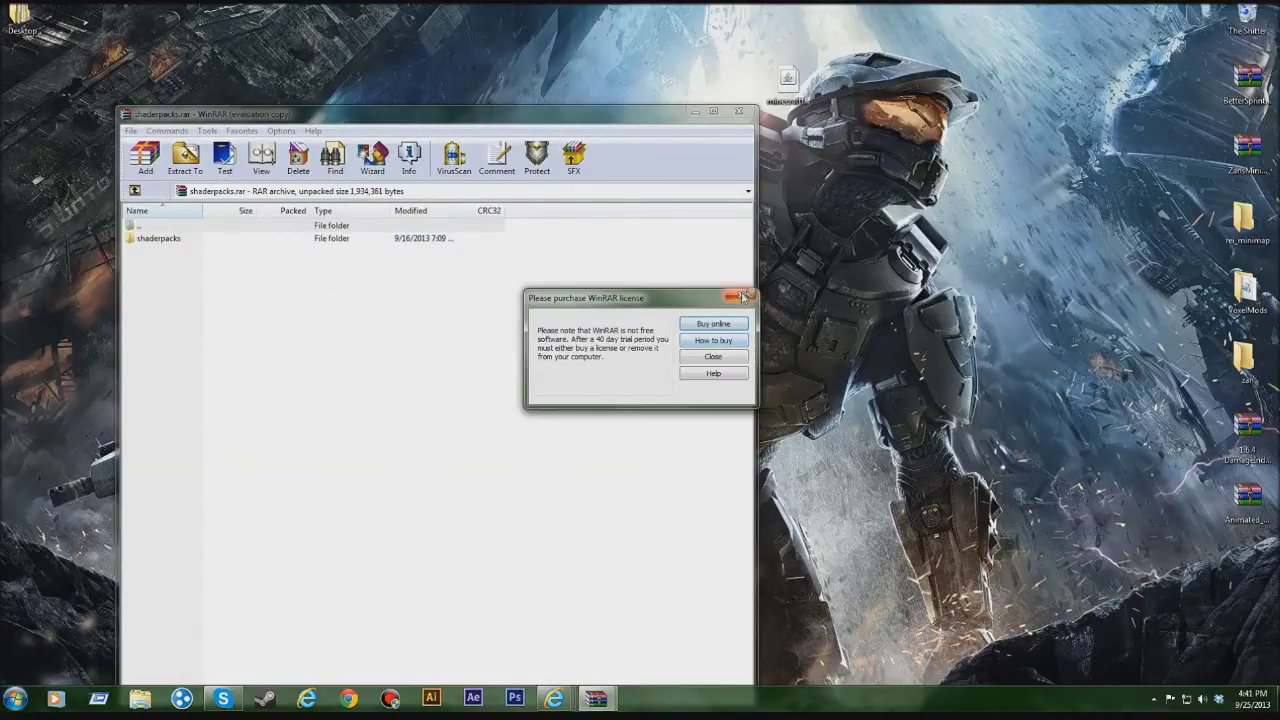
{"action": "left_click", "coordinate": [748, 297]}
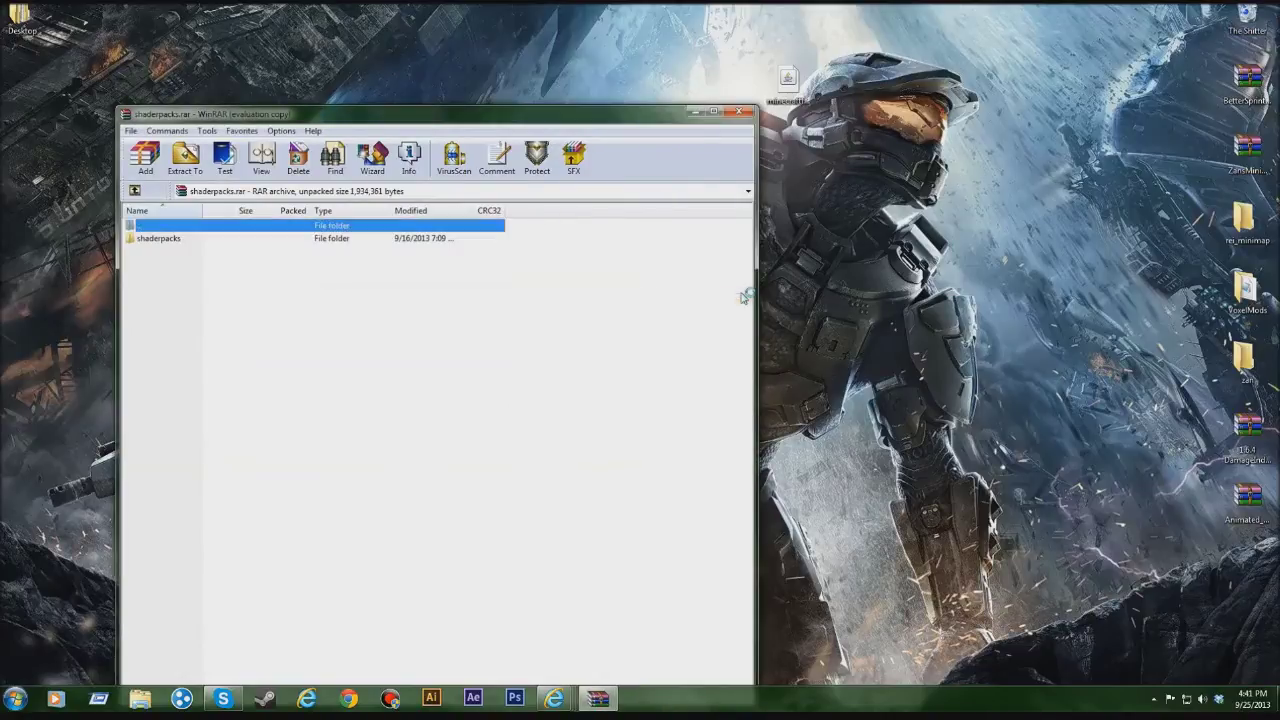
{"action": "double_click", "coordinate": [198, 240]}
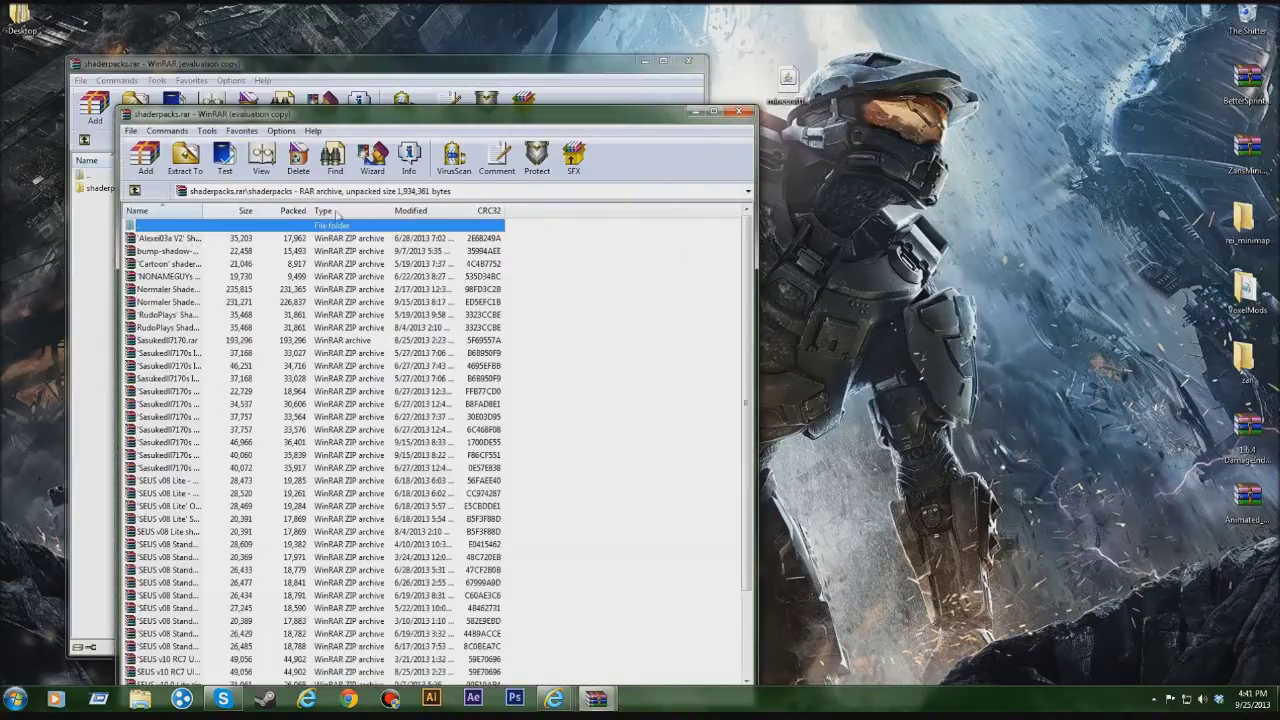
{"action": "left_click", "coordinate": [697, 106]}
{"action": "left_click", "coordinate": [486, 304]}
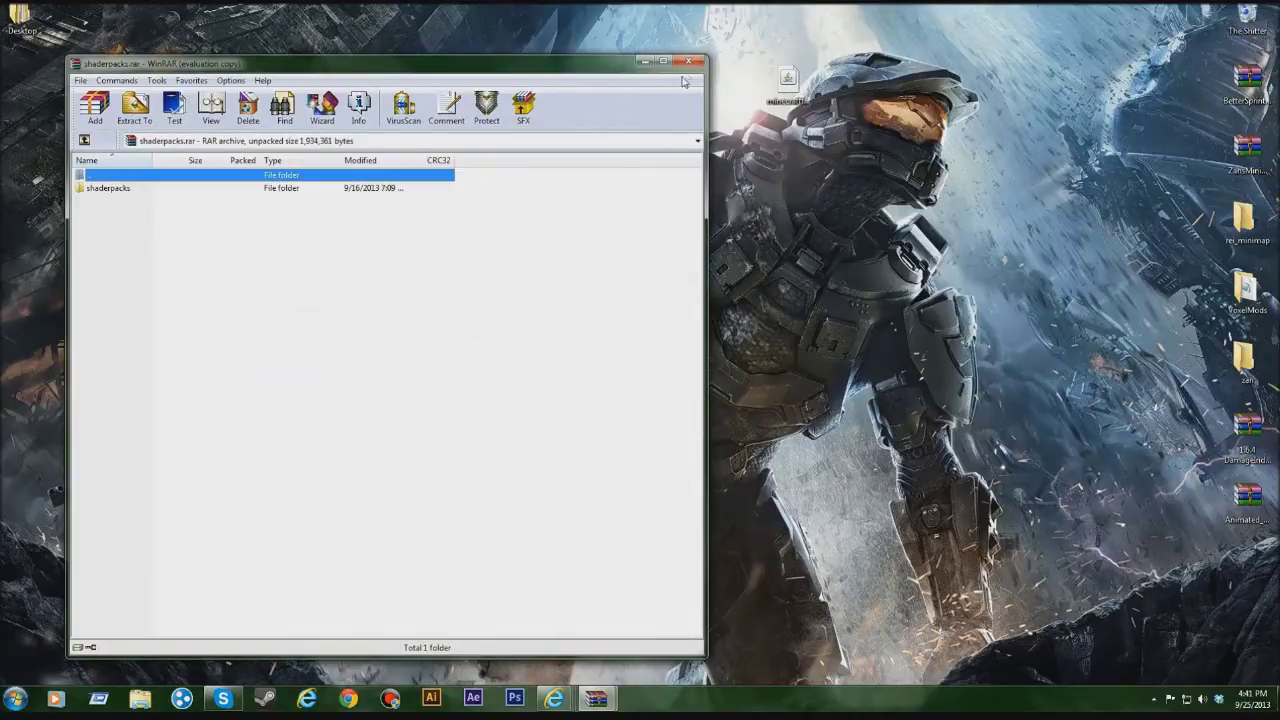
{"action": "left_click", "coordinate": [688, 61]}
{"action": "double_click", "coordinate": [430, 220]}
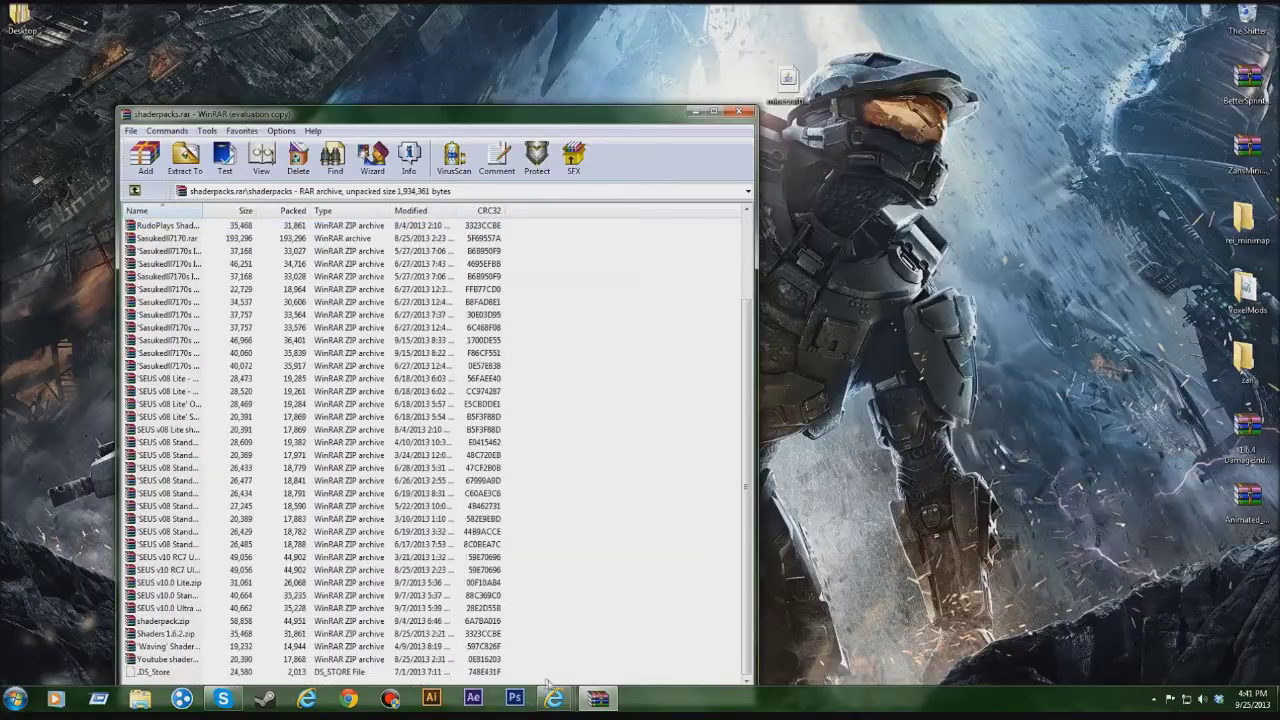
{"action": "left_click_drag", "start_coordinate": [549, 676], "coordinate": [563, 467]}
{"action": "left_click_drag", "start_coordinate": [517, 660], "coordinate": [461, 180]}
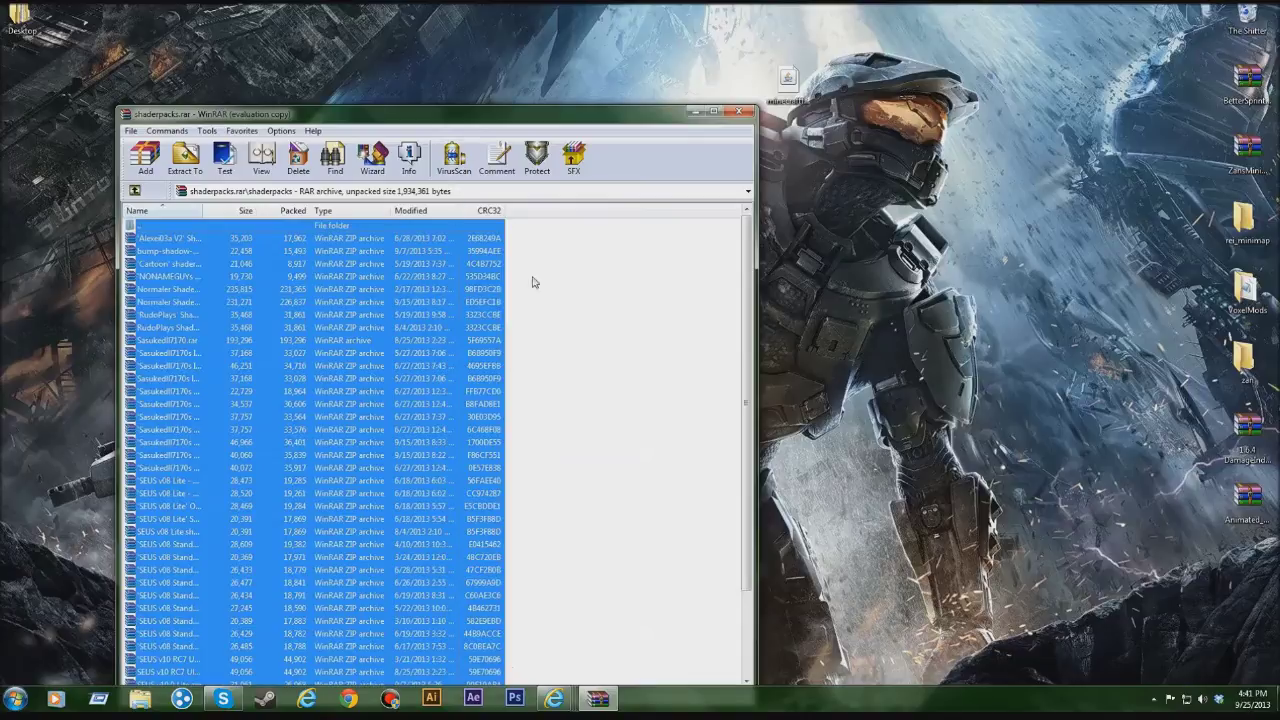
{"action": "left_click_drag", "start_coordinate": [519, 243], "coordinate": [408, 663]}
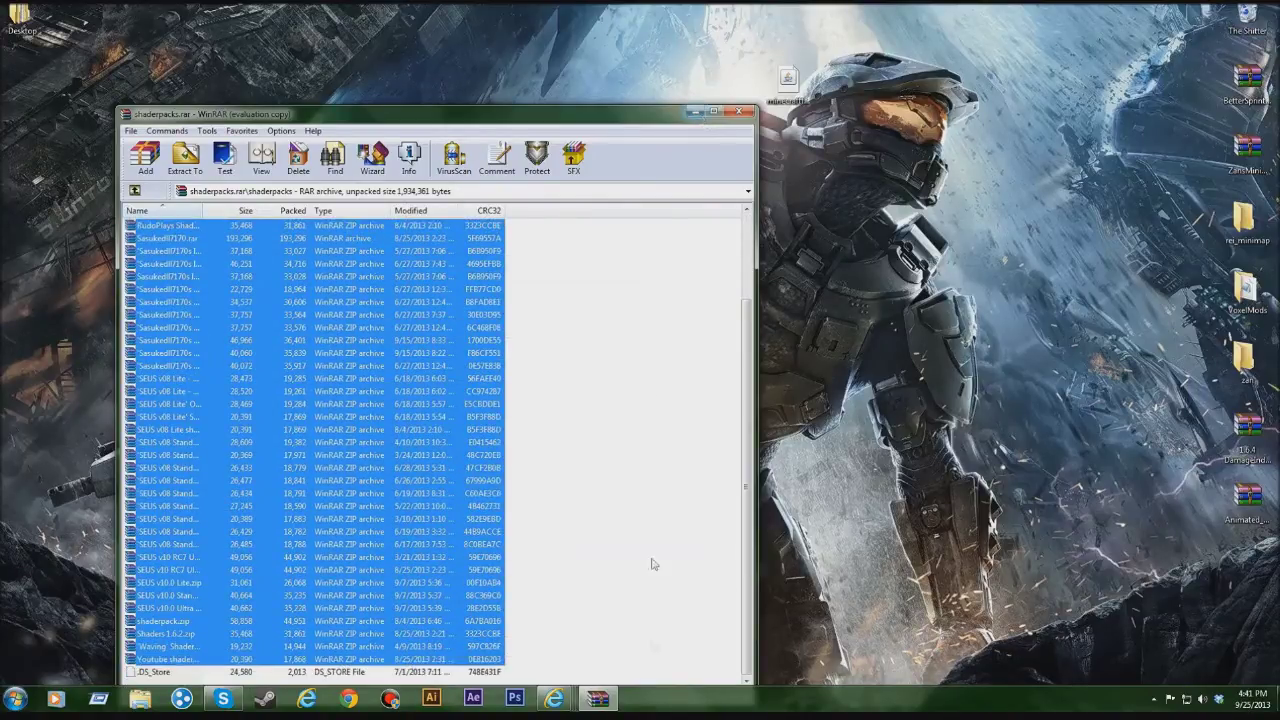
Run %appdata% to open the .minecraft folder, and close the folder window
{"action": "key", "text": "super+r"}
{"action": "type", "text": "%appdata%"}
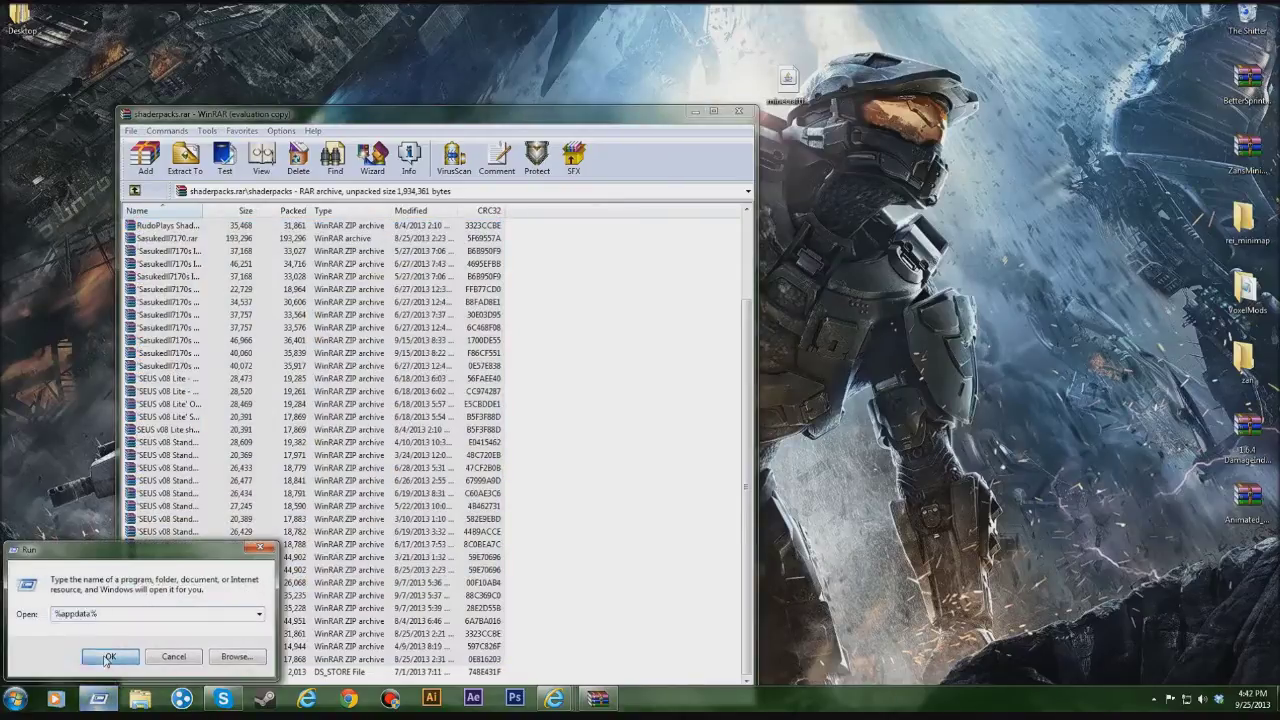
{"action": "key", "text": "Return"}
{"action": "double_click", "coordinate": [470, 275]}
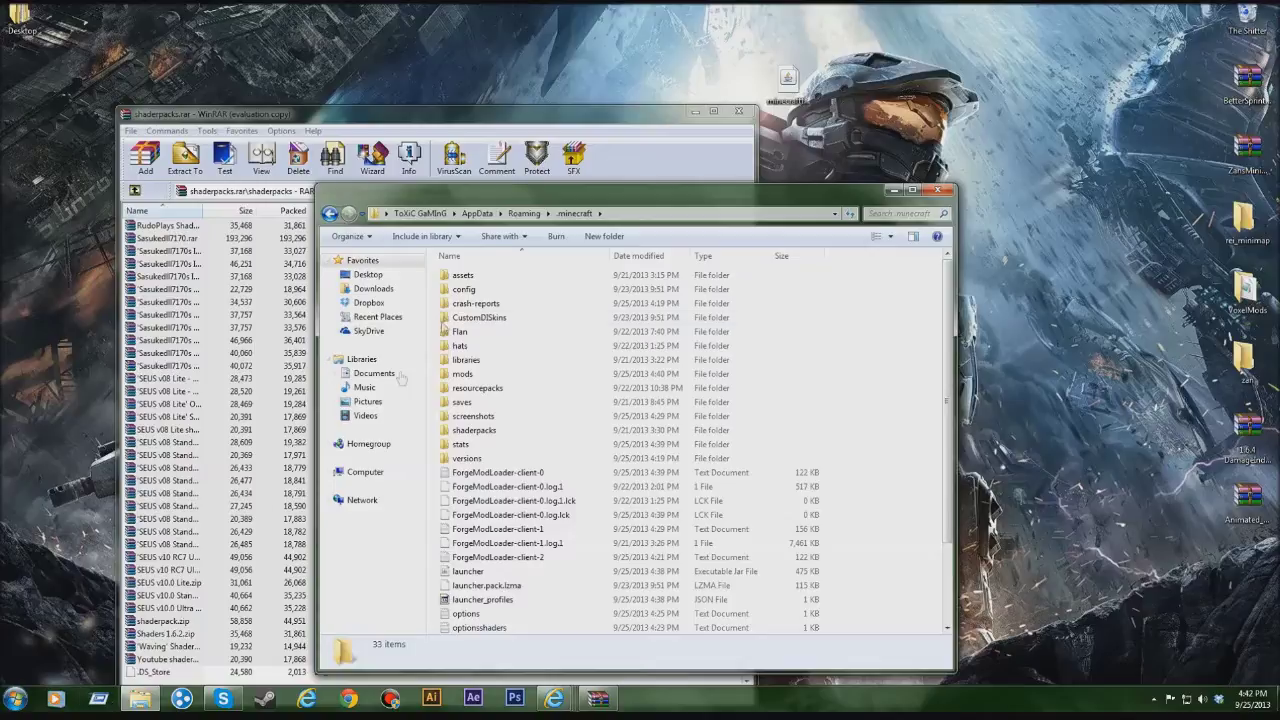
{"action": "key", "text": "super+r"}
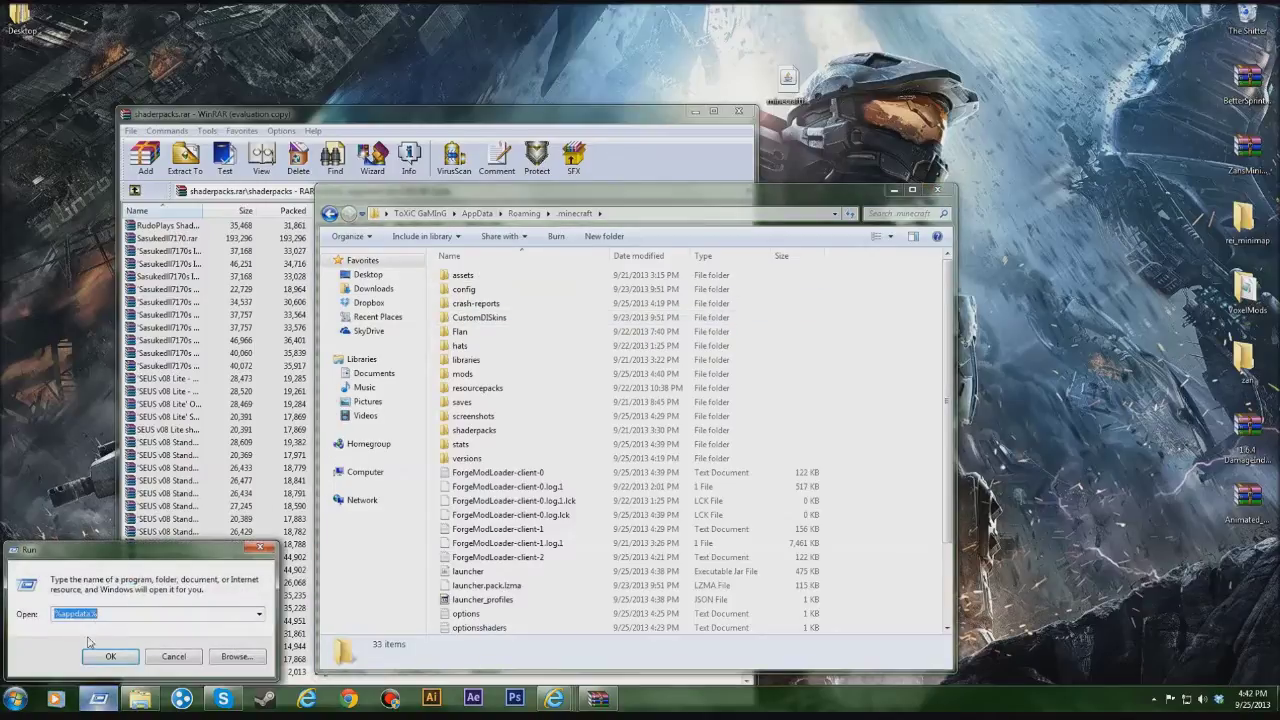
{"action": "left_click", "coordinate": [256, 551]}
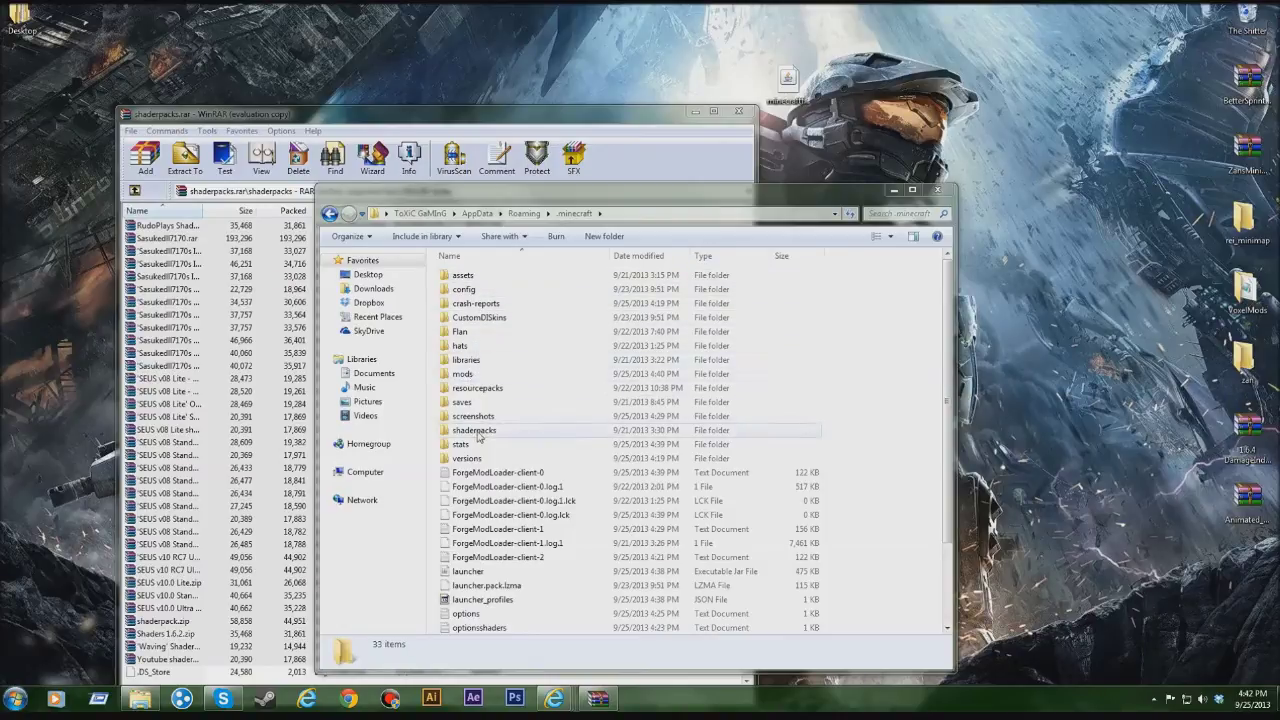
{"action": "left_click", "coordinate": [937, 189]}
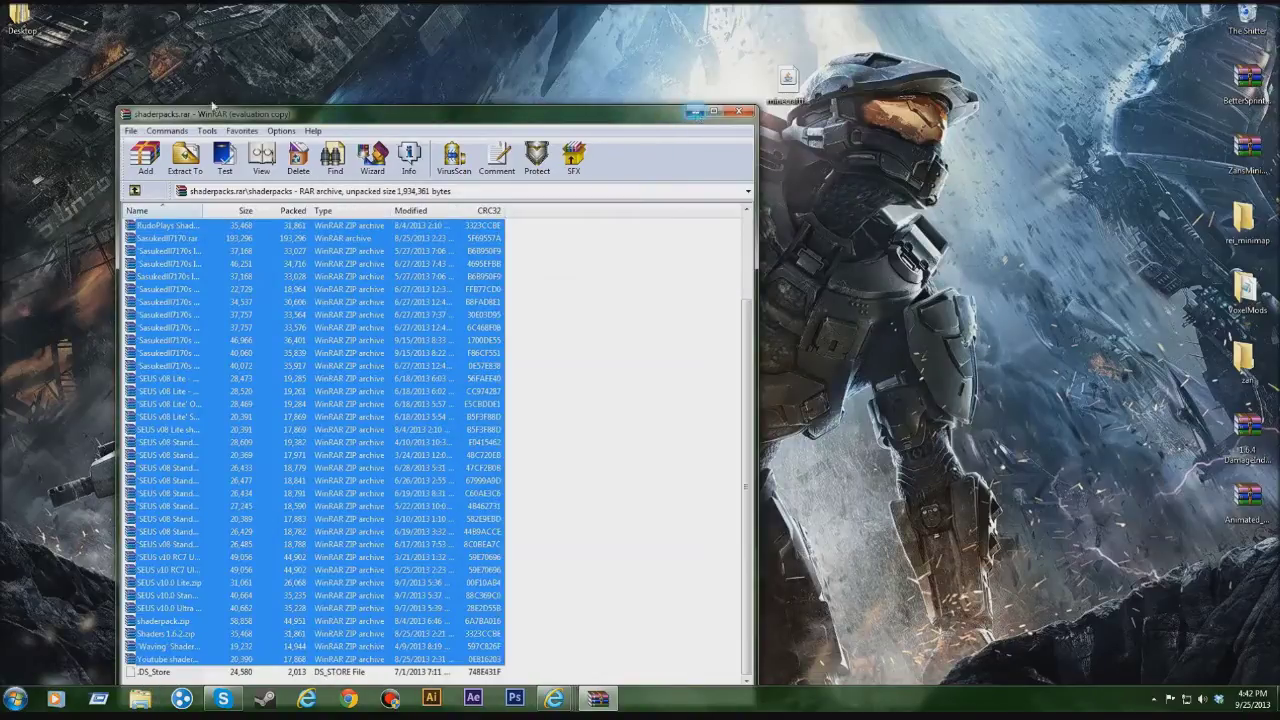
{"action": "mouse_move", "coordinate": [234, 703]}
{"action": "left_click", "coordinate": [223, 700]}
{"action": "left_click", "coordinate": [223, 700]}
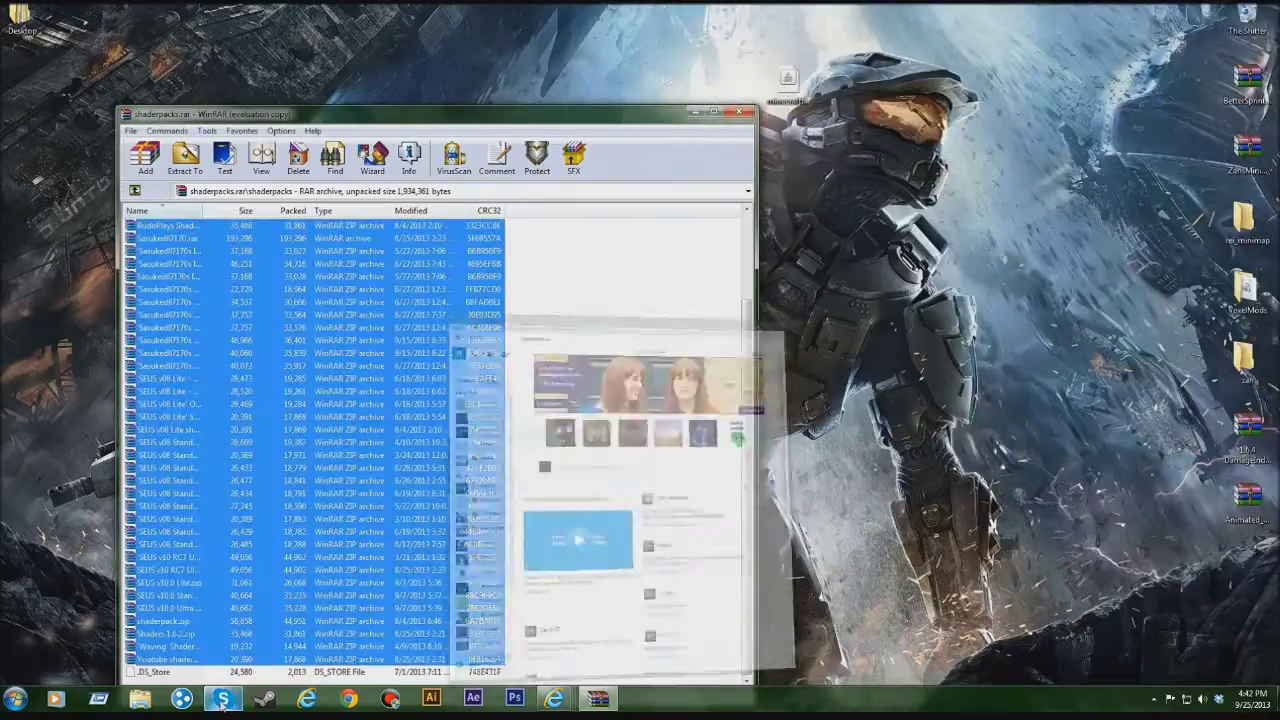
{"action": "mouse_move", "coordinate": [557, 690]}
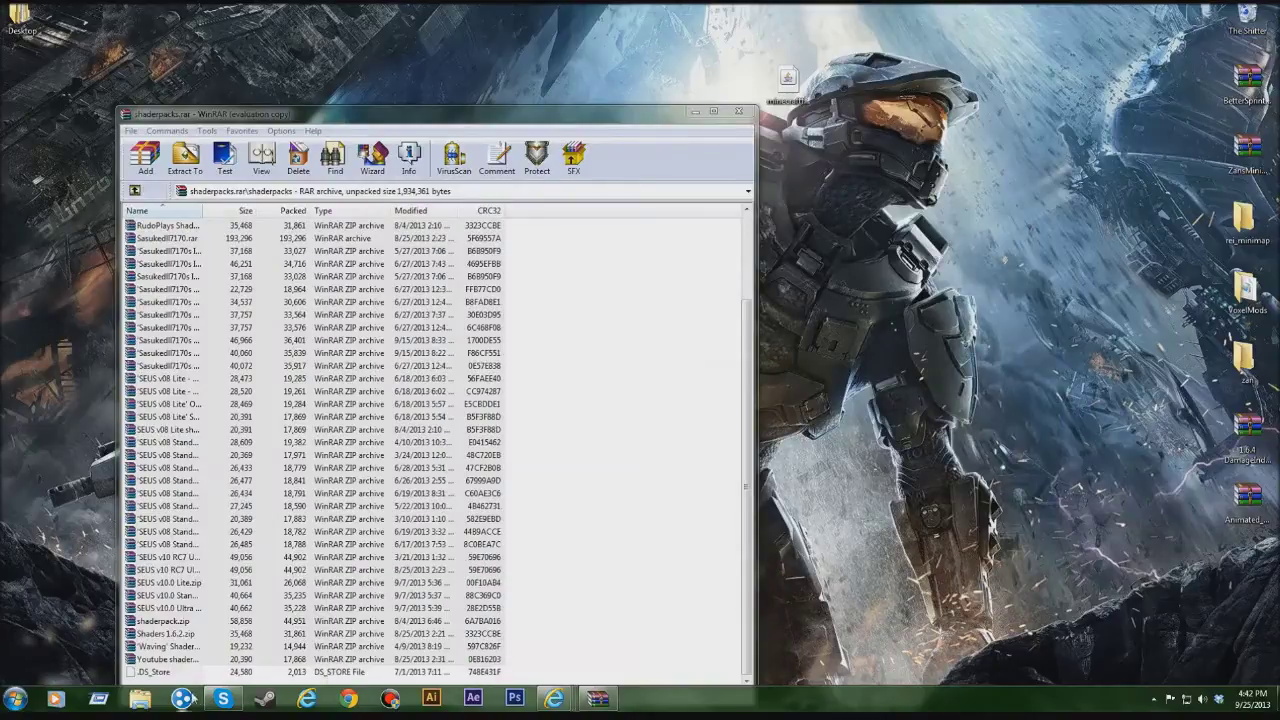
Run %appdata% again and open the shaderpacks folder inside .minecraft
{"action": "left_click", "coordinate": [98, 700]}
{"action": "left_click", "coordinate": [106, 654]}
{"action": "double_click", "coordinate": [508, 278]}
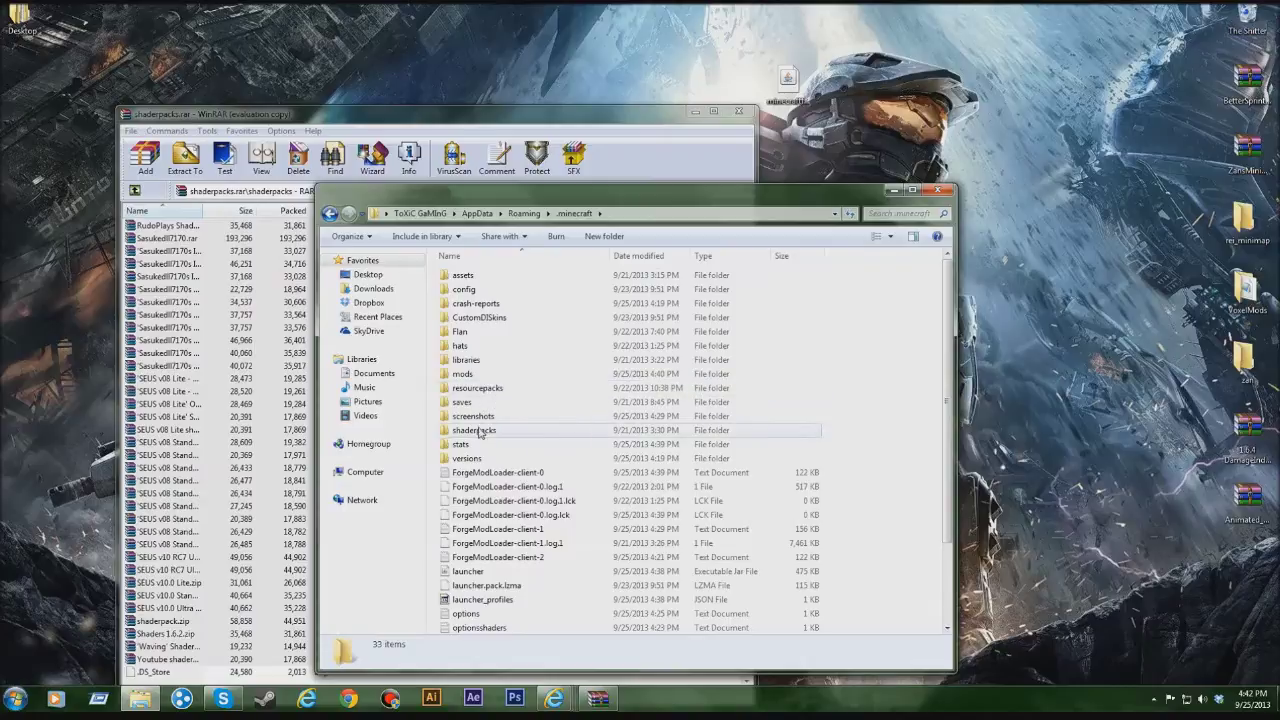
{"action": "double_click", "coordinate": [479, 430]}
Copy all the shader packs from the archive into the .minecraft shaderpacks folder, and close the folder and archive windows
{"action": "left_click_drag", "start_coordinate": [505, 193], "coordinate": [948, 197]}
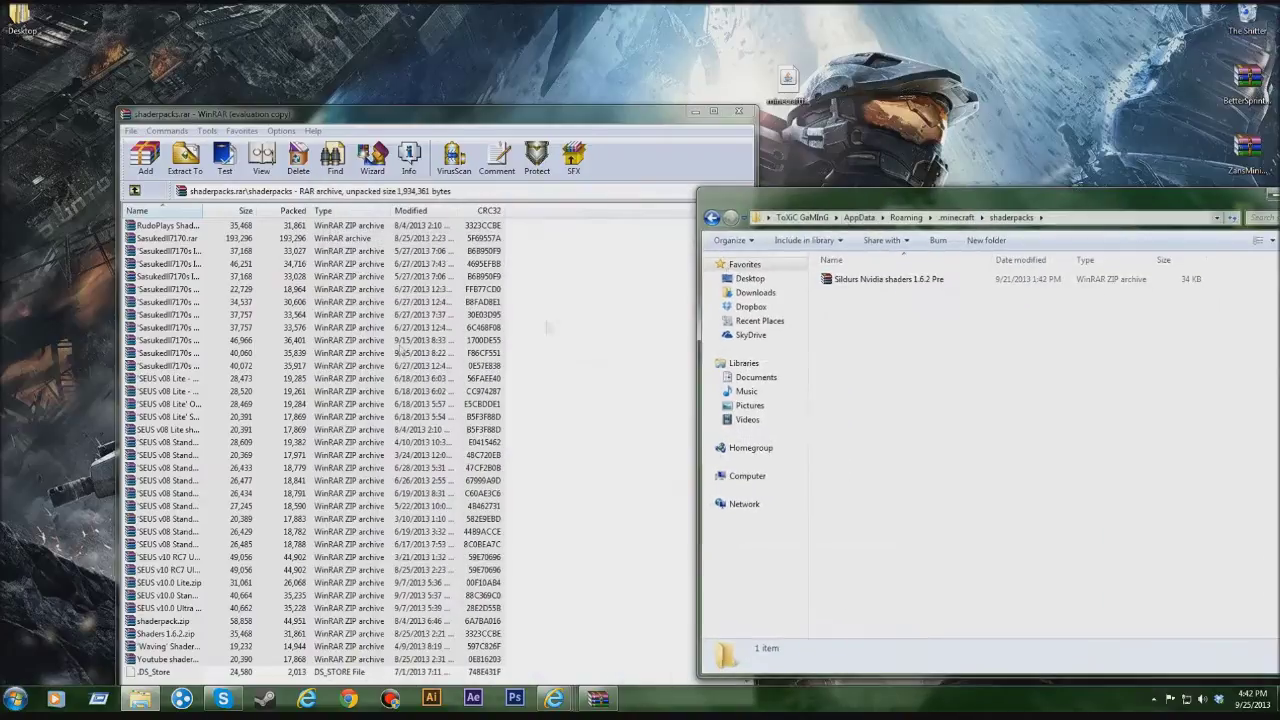
{"action": "key", "text": "ctrl+a"}
{"action": "left_click_drag", "start_coordinate": [975, 395], "coordinate": [975, 395]}
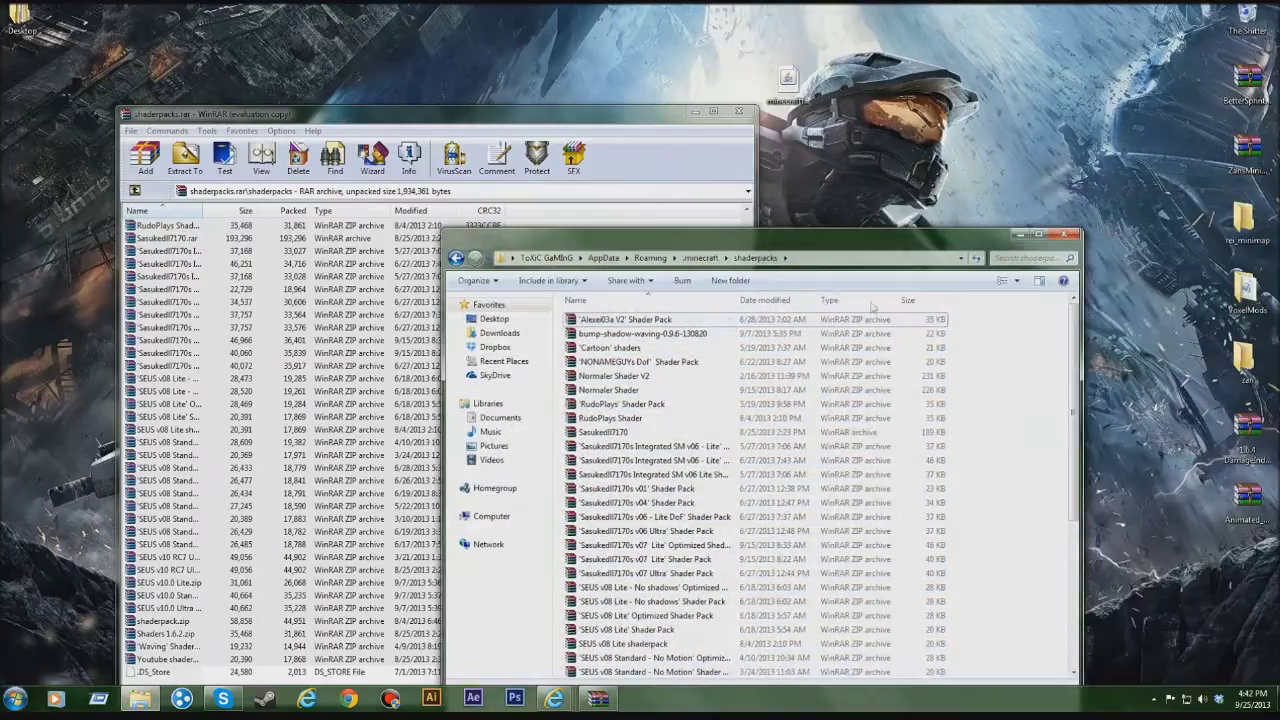
{"action": "left_click", "coordinate": [1063, 237]}
{"action": "left_click", "coordinate": [738, 111]}
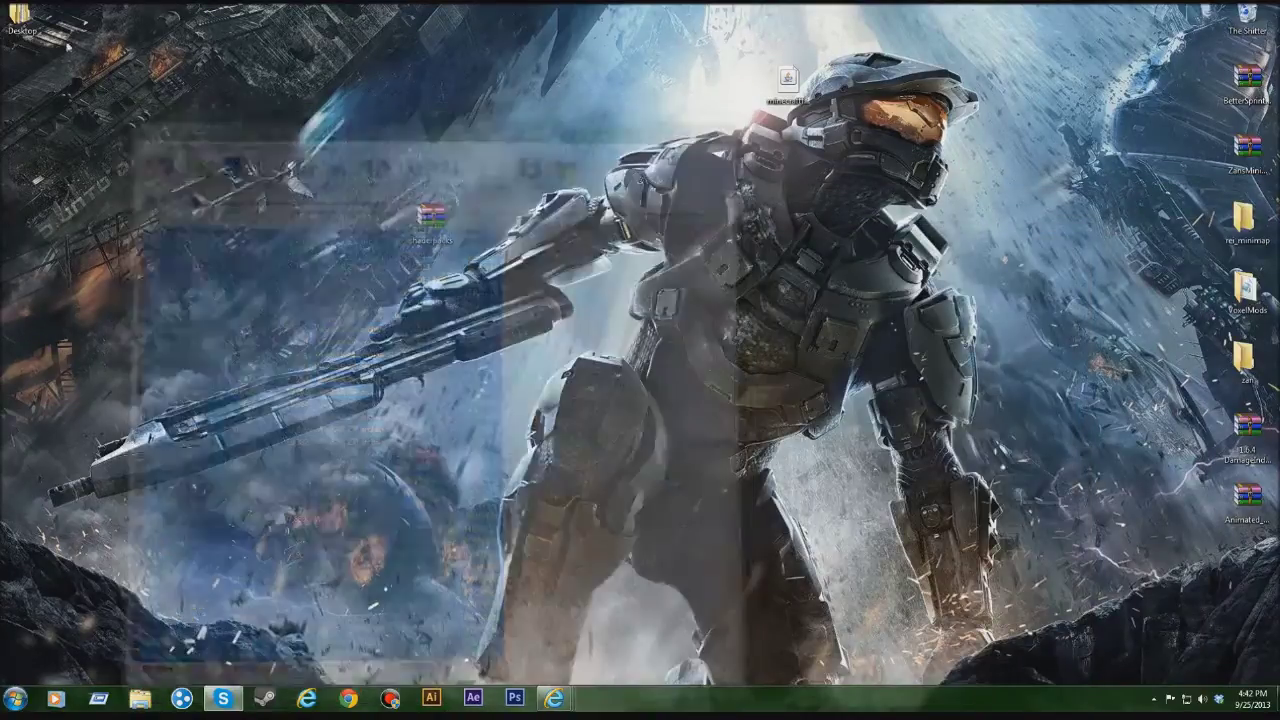
Move the shaderpacks archive beside the other Minecraft file on the desktop and launch Minecraft from the Games folder
{"action": "left_click_drag", "start_coordinate": [432, 218], "coordinate": [737, 80]}
{"action": "double_click", "coordinate": [20, 20]}
{"action": "double_click", "coordinate": [590, 299]}
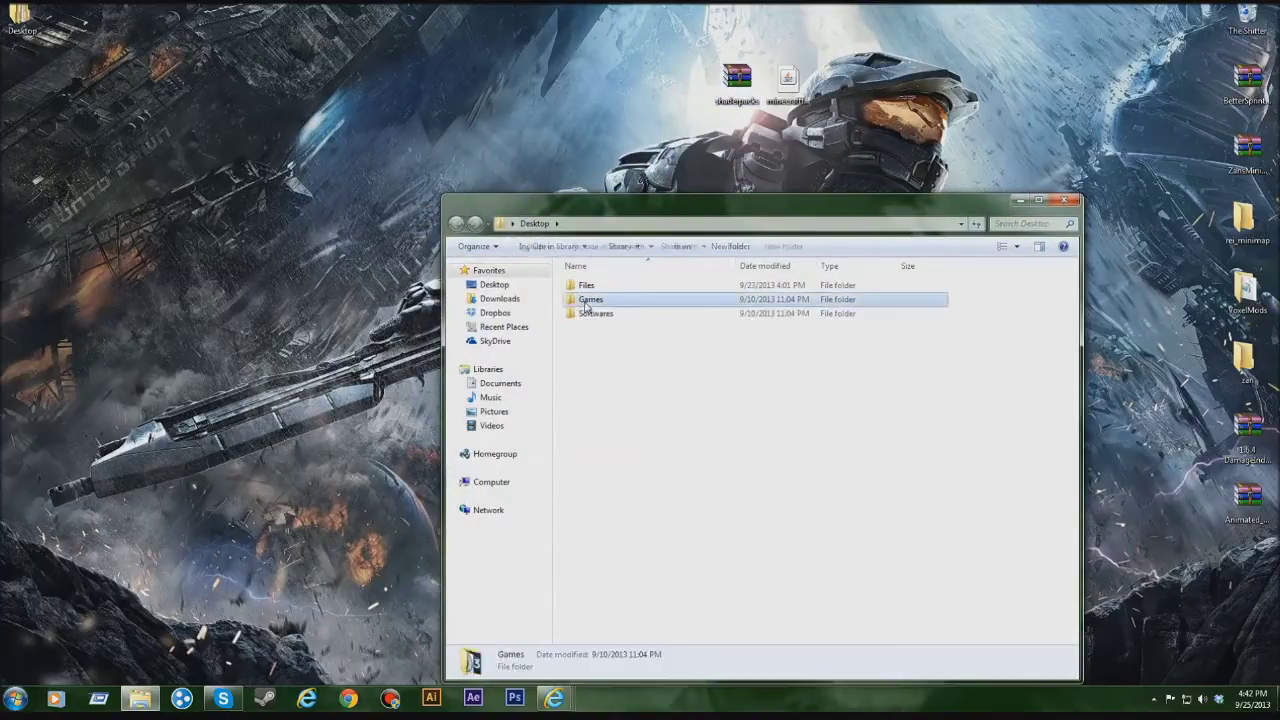
{"action": "double_click", "coordinate": [605, 398]}
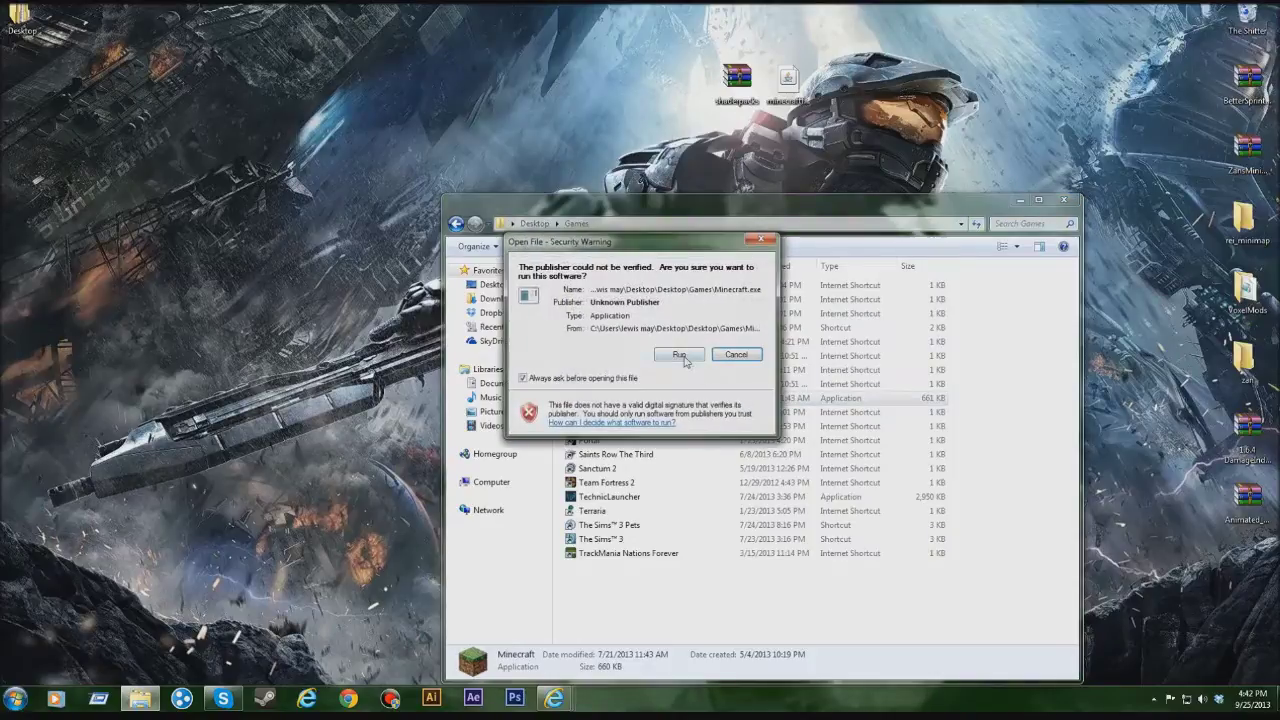
{"action": "left_click", "coordinate": [688, 358]}
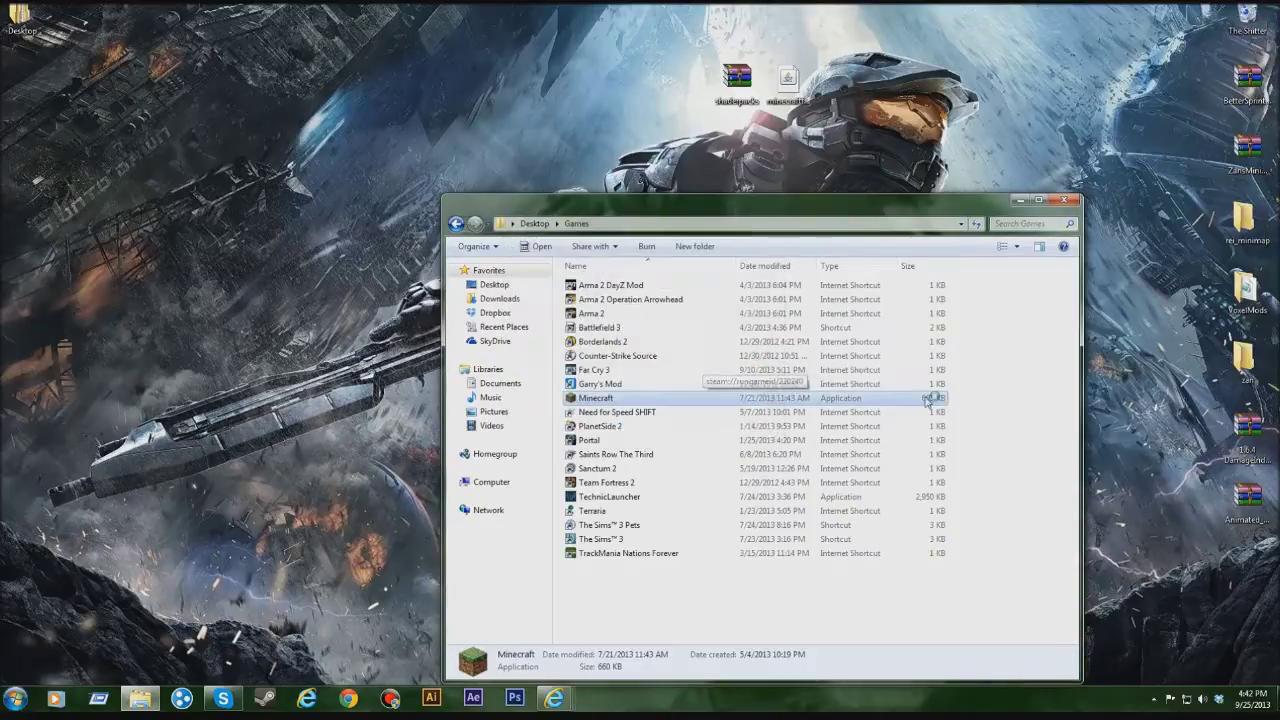
{"action": "left_click", "coordinate": [1018, 203]}
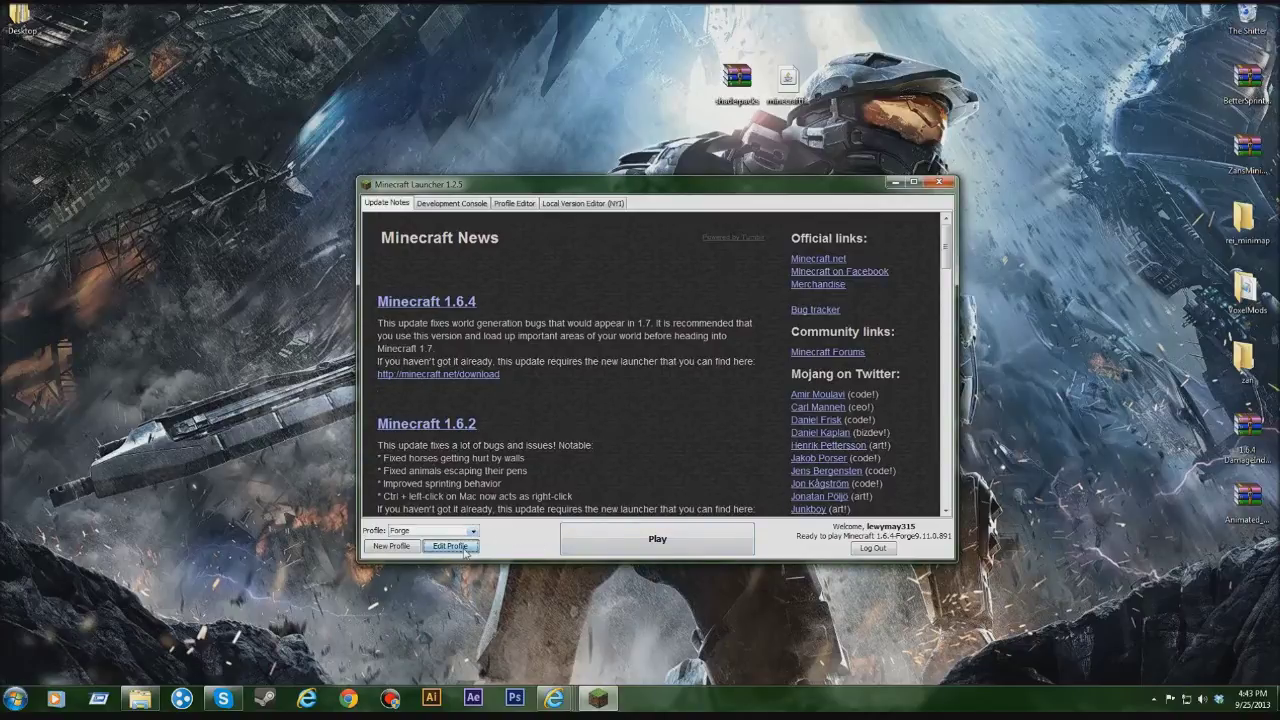
View the game versions available for the Forge profile in its profile editor, and close the editor without saving
{"action": "left_click", "coordinate": [464, 549]}
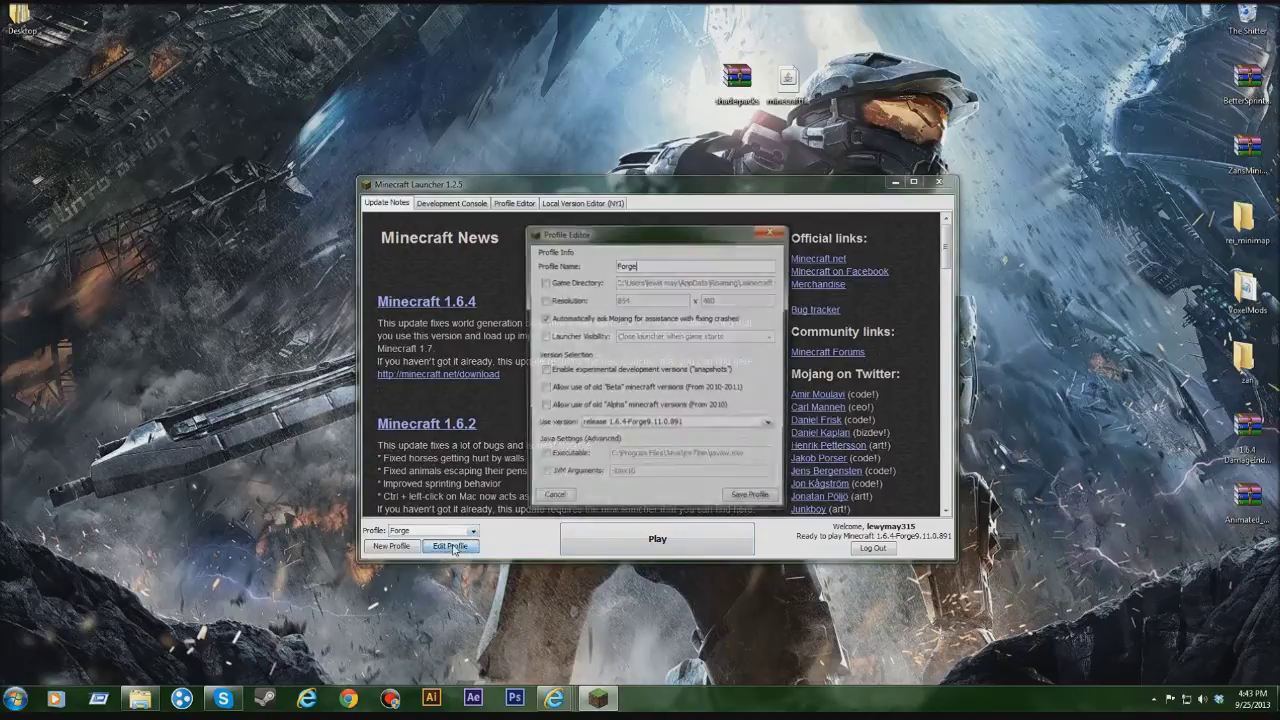
{"action": "left_click", "coordinate": [657, 424]}
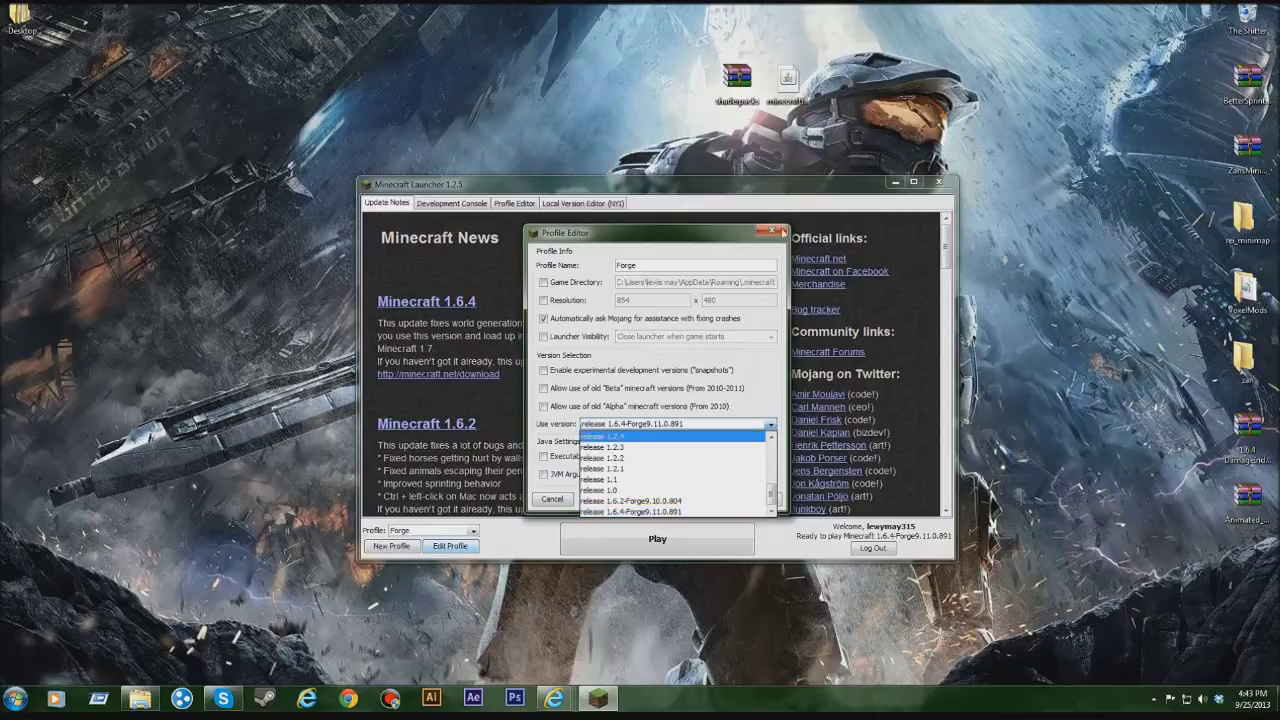
{"action": "left_click", "coordinate": [772, 231]}
Start Minecraft with the Forge profile and enlarge the game to fill the screen
{"action": "left_click", "coordinate": [638, 552]}
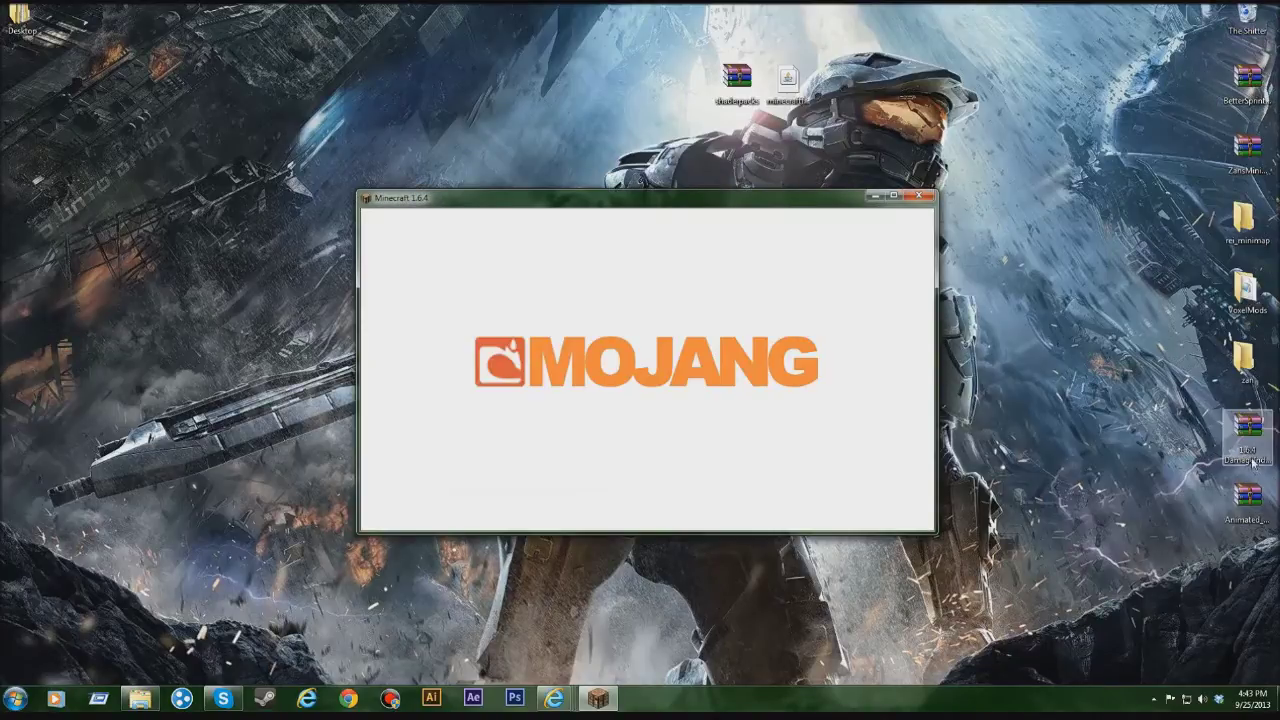
{"action": "left_click", "coordinate": [1250, 488]}
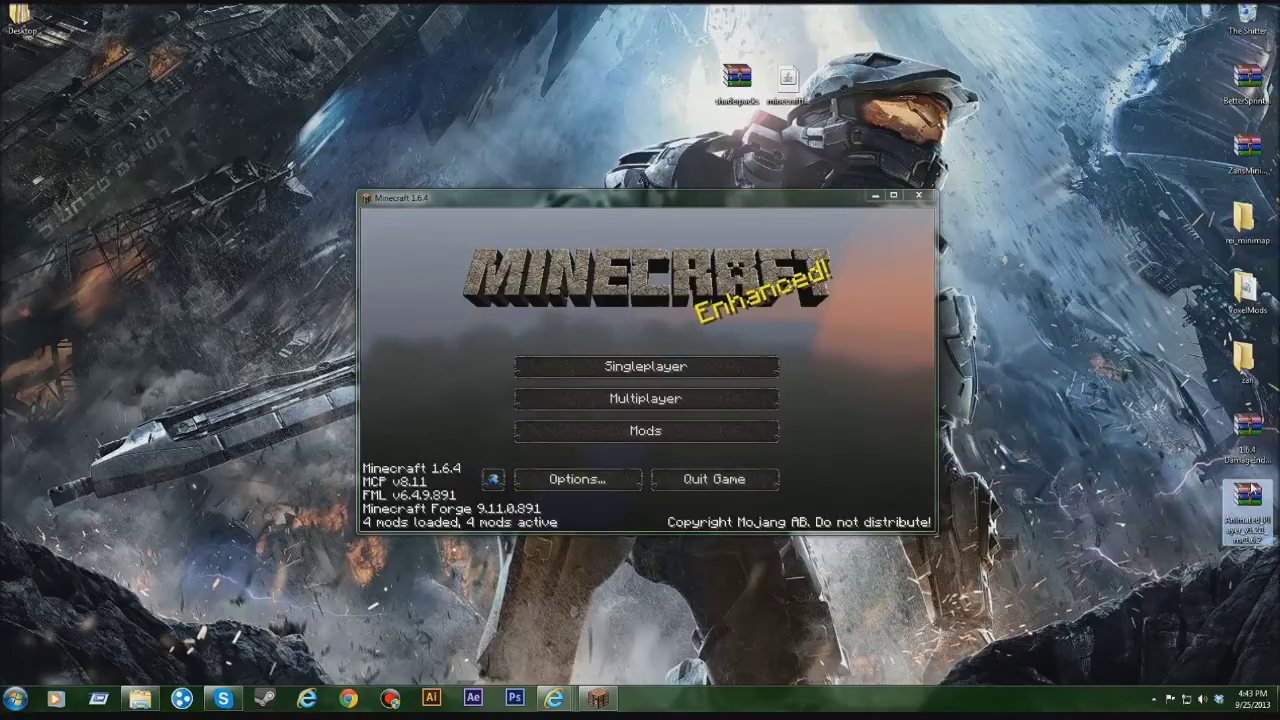
{"action": "left_click", "coordinate": [1215, 470]}
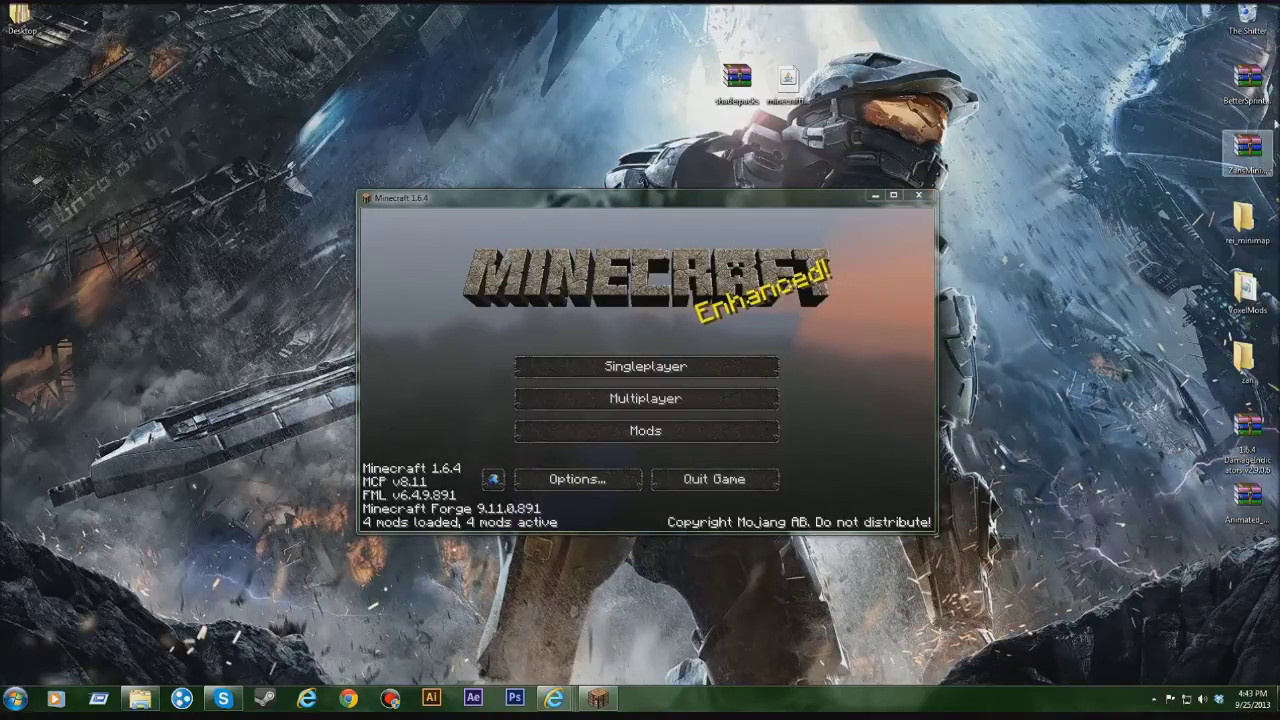
{"action": "key", "text": "F11"}
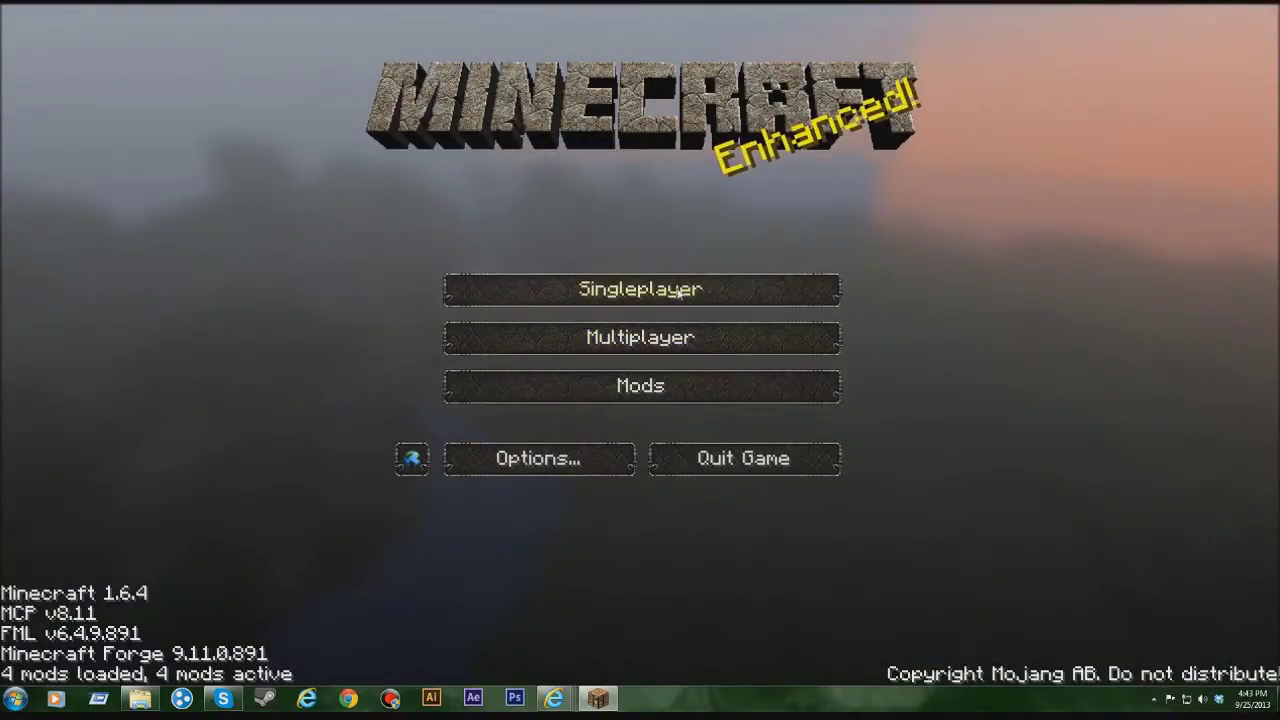
Join the us4.mcsg.in server from the multiplayer list
{"action": "left_click", "coordinate": [677, 333]}
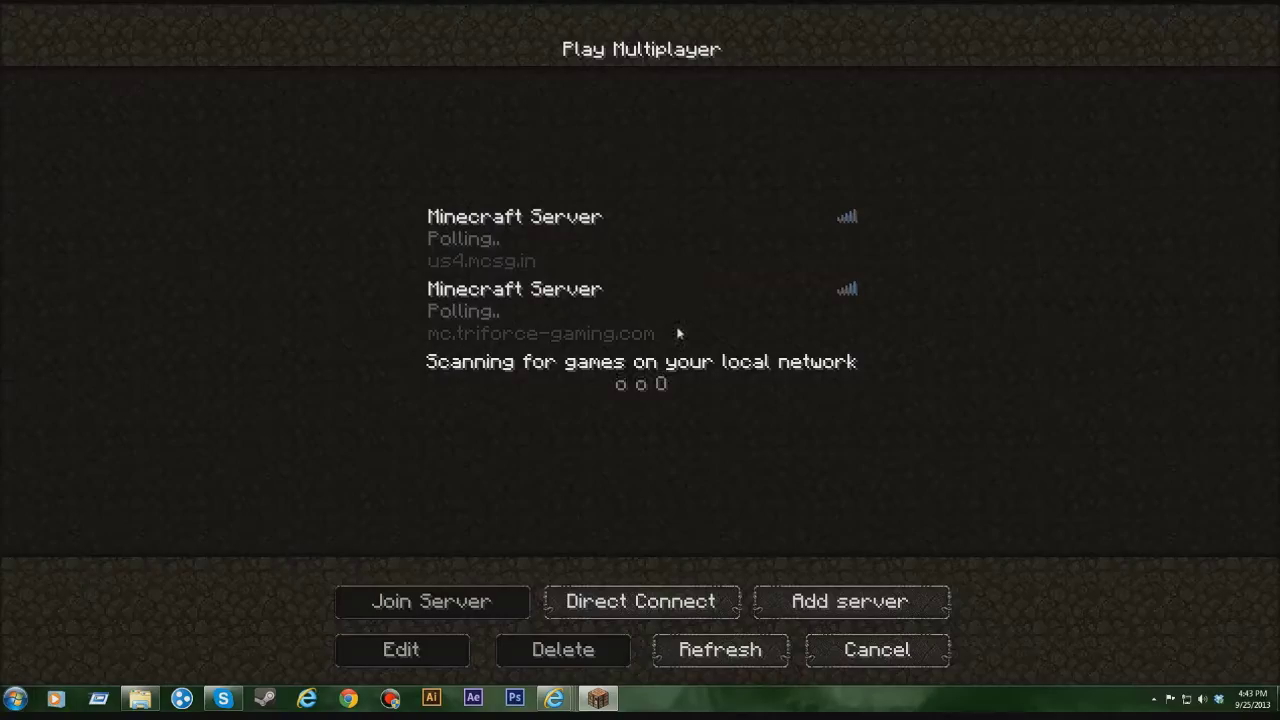
{"action": "left_click", "coordinate": [684, 254]}
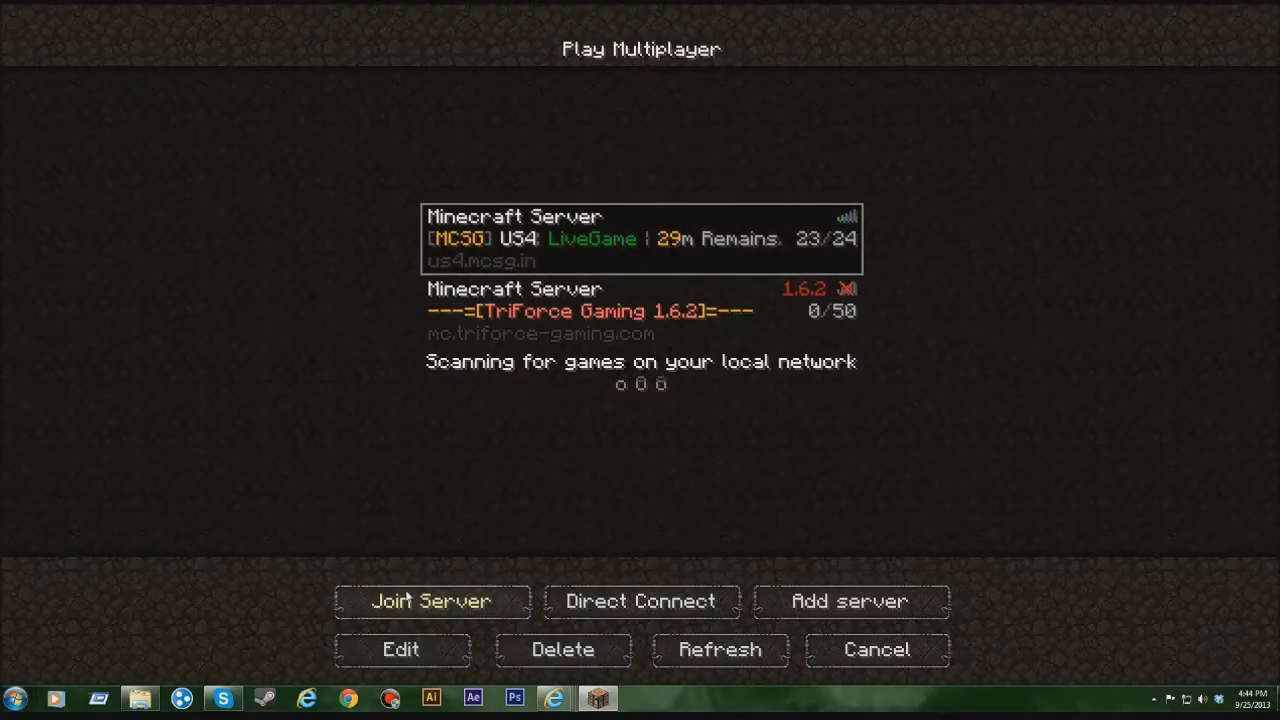
{"action": "left_click", "coordinate": [406, 598]}
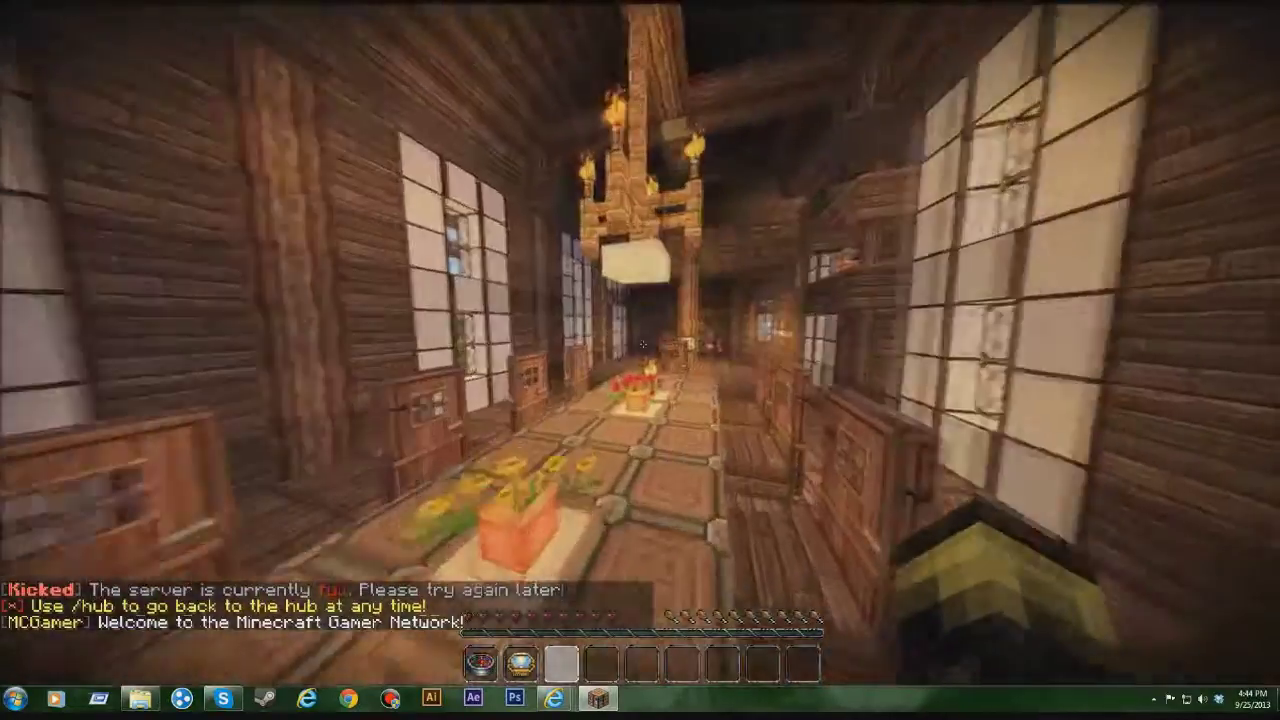
Hide the other players with the Show/Hide Players item and try to warp to Survival with the teleport compass
{"action": "key", "text": "2"}
{"action": "right_click", "coordinate": [640, 360]}
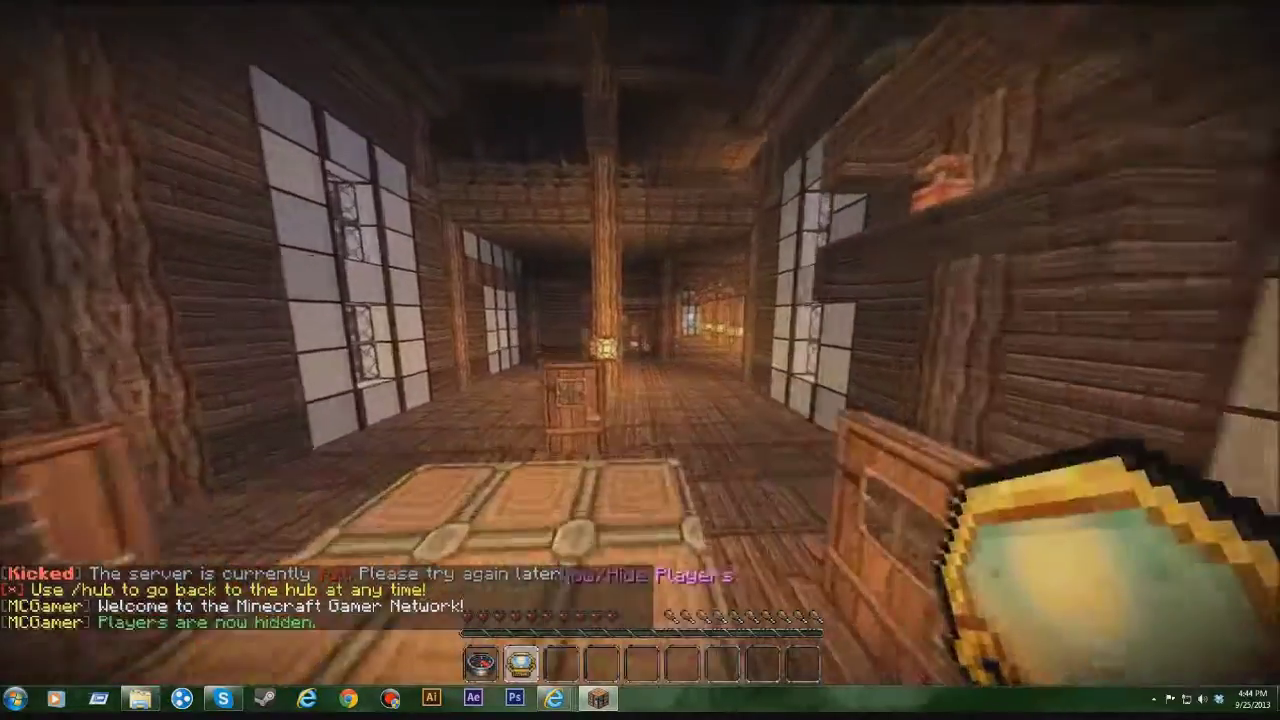
{"action": "key", "text": "1"}
{"action": "right_click", "coordinate": [640, 360]}
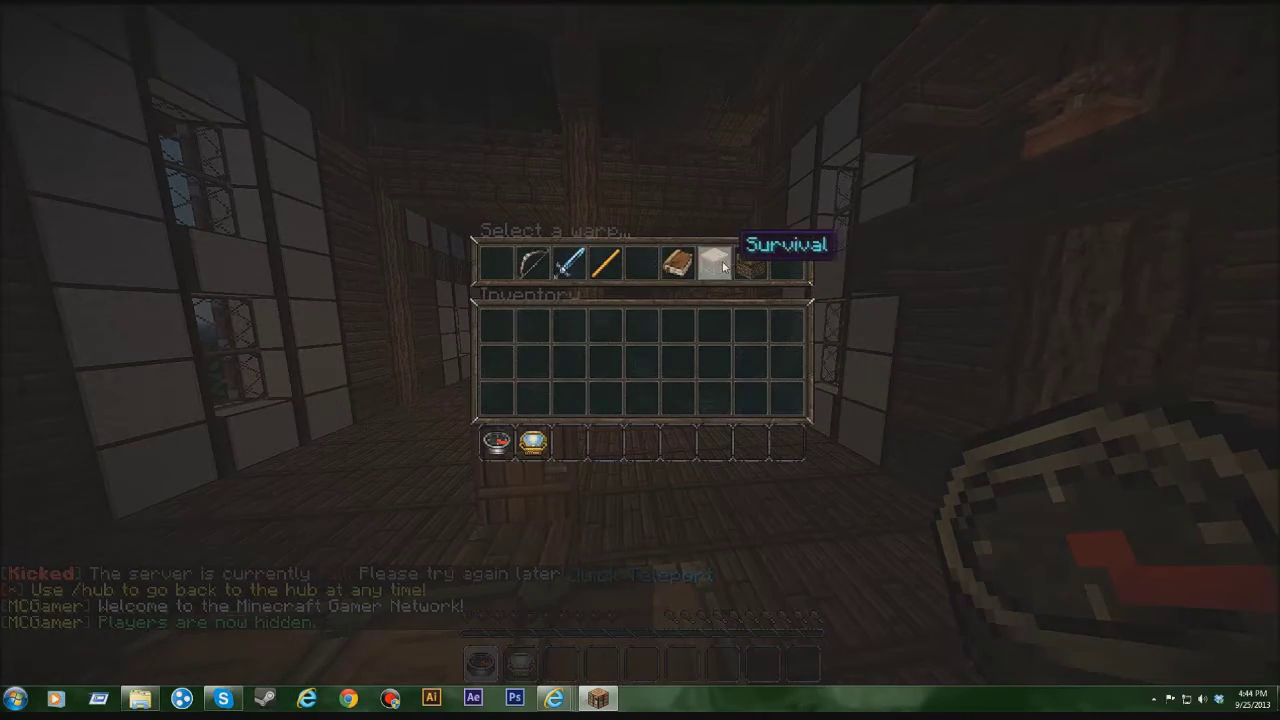
{"action": "left_click", "coordinate": [716, 263]}
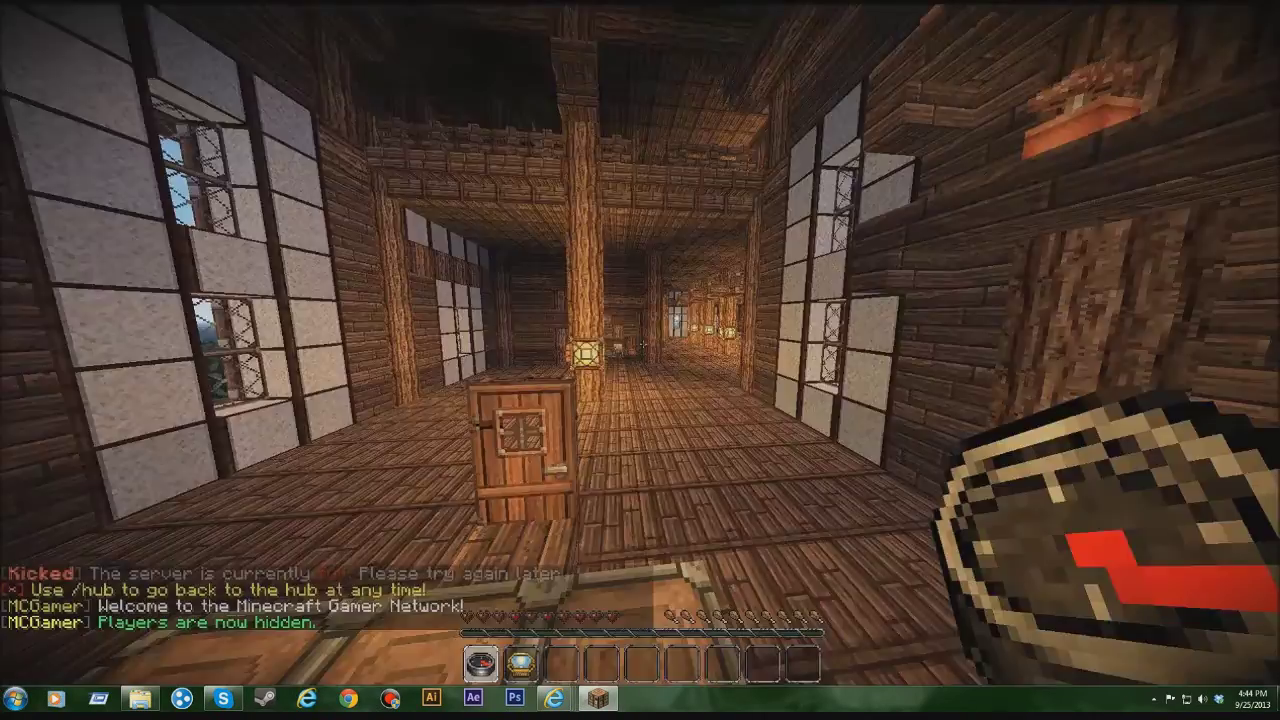
Walk through the wooden hub building and out along the tree-lined path, holding the empty third hotbar slot, to show the shaders outdoors
{"action": "key", "text": "w"}
{"action": "key", "text": "2"}
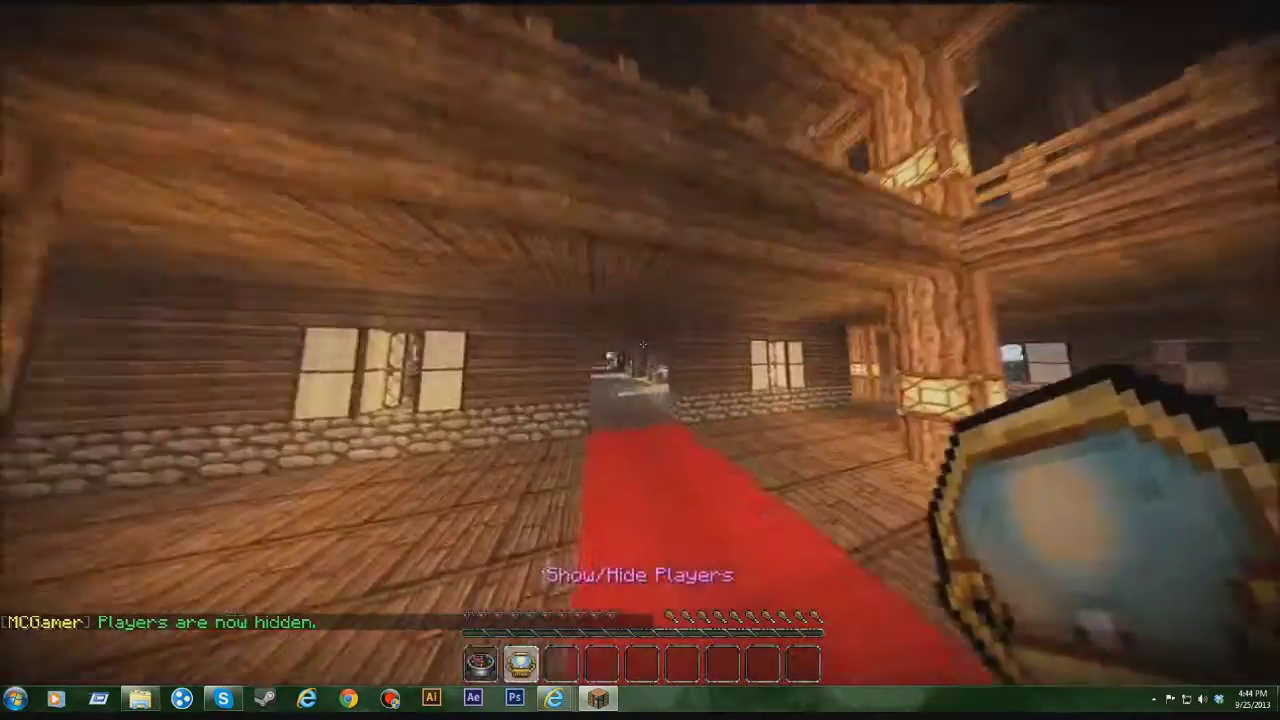
{"action": "key", "text": "3"}
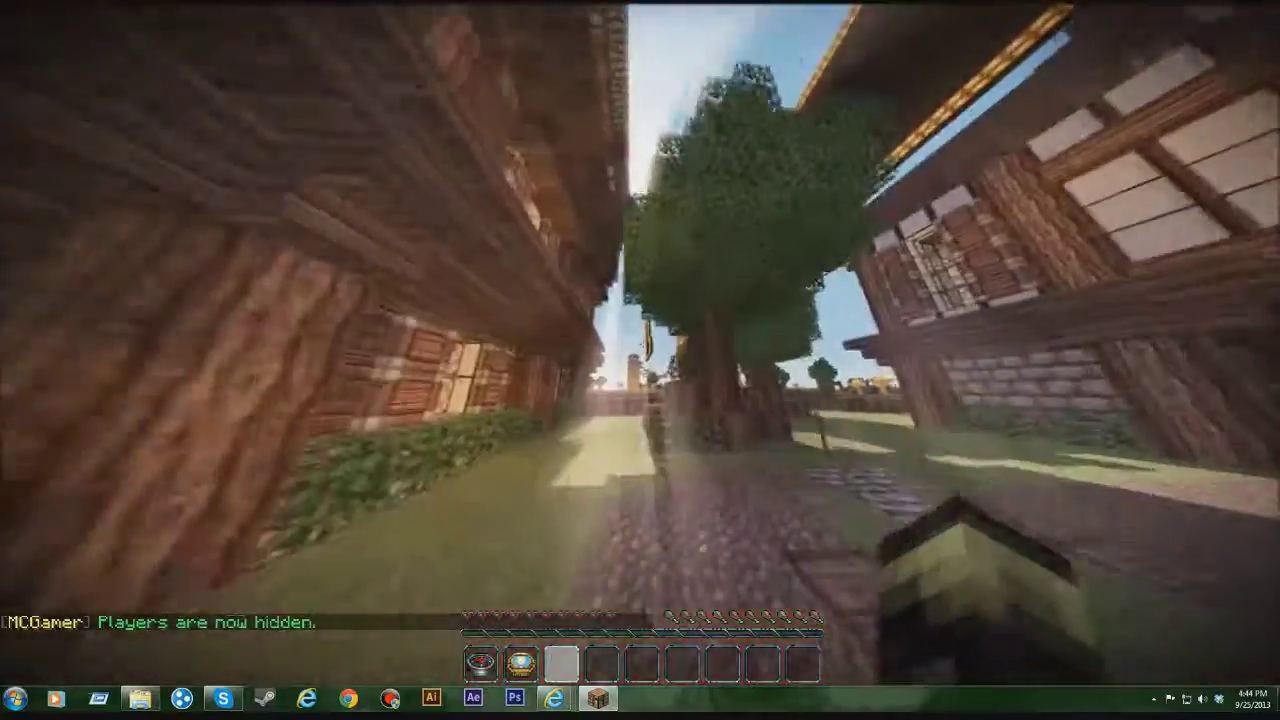
{"action": "key", "text": "w"}
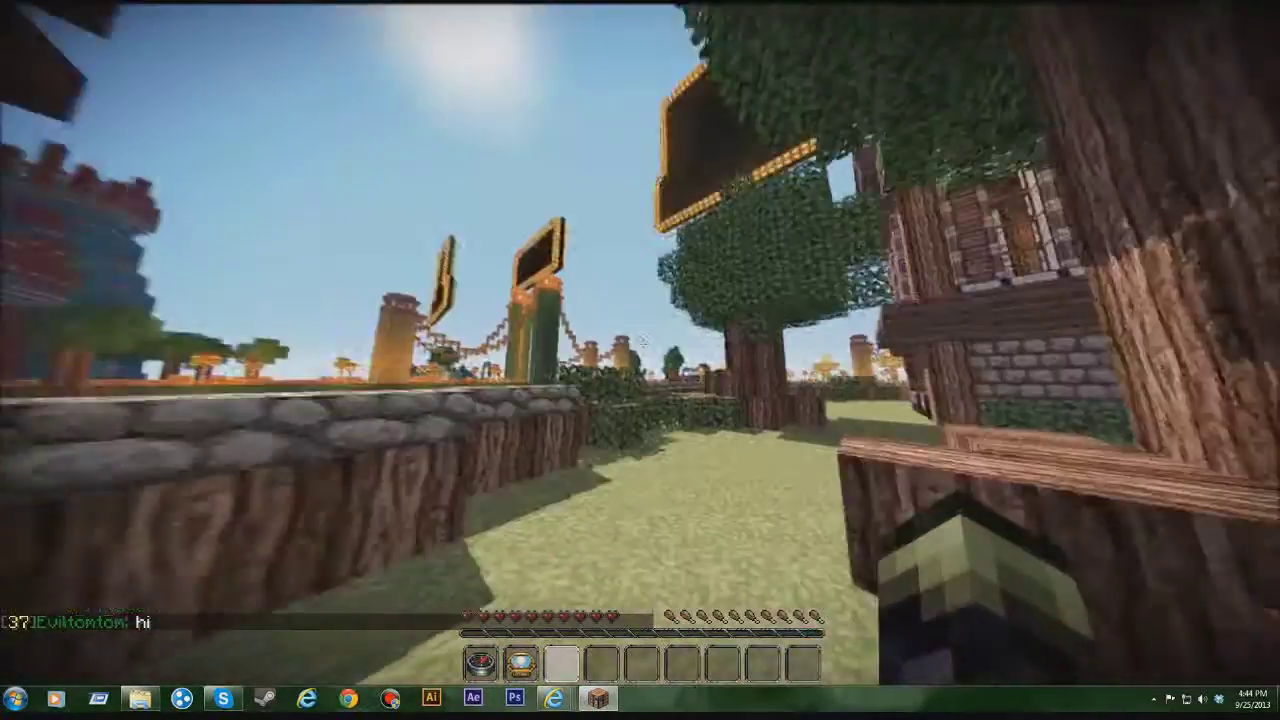
Pause the game, switch Minecraft from full screen to a small window, and reposition that window on the desktop
{"action": "key", "text": "Escape"}
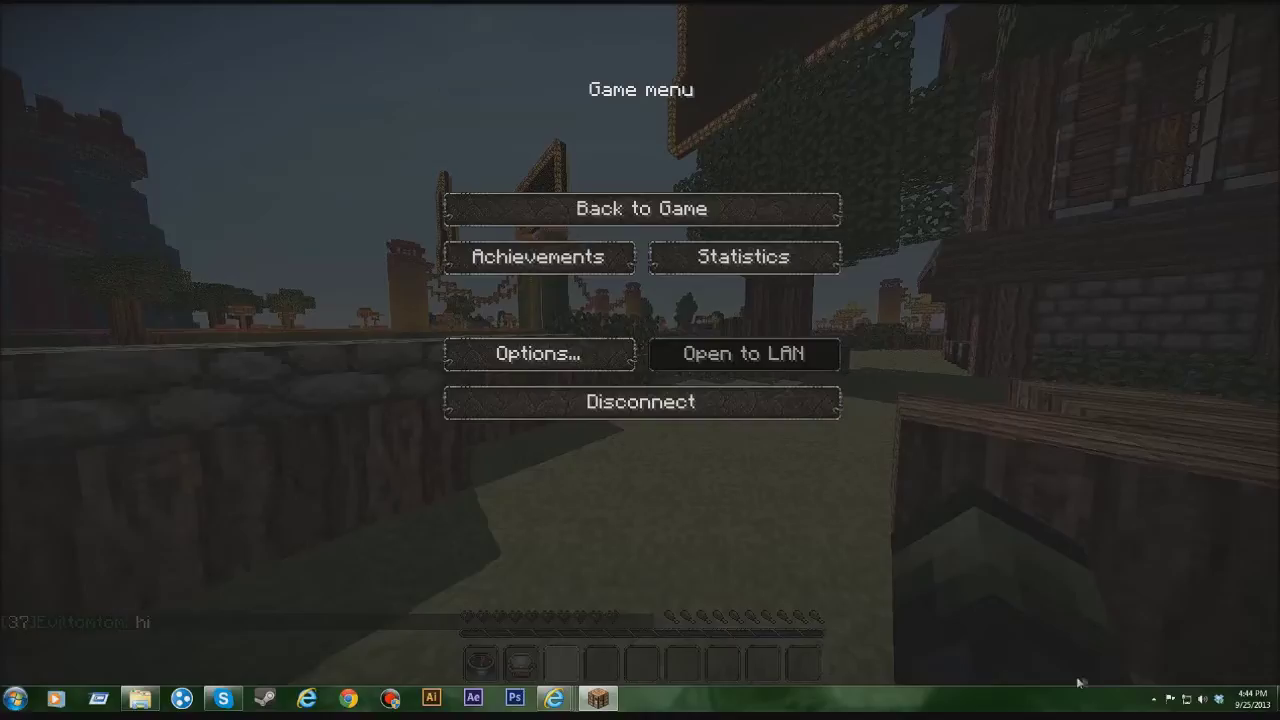
{"action": "left_click", "coordinate": [602, 707]}
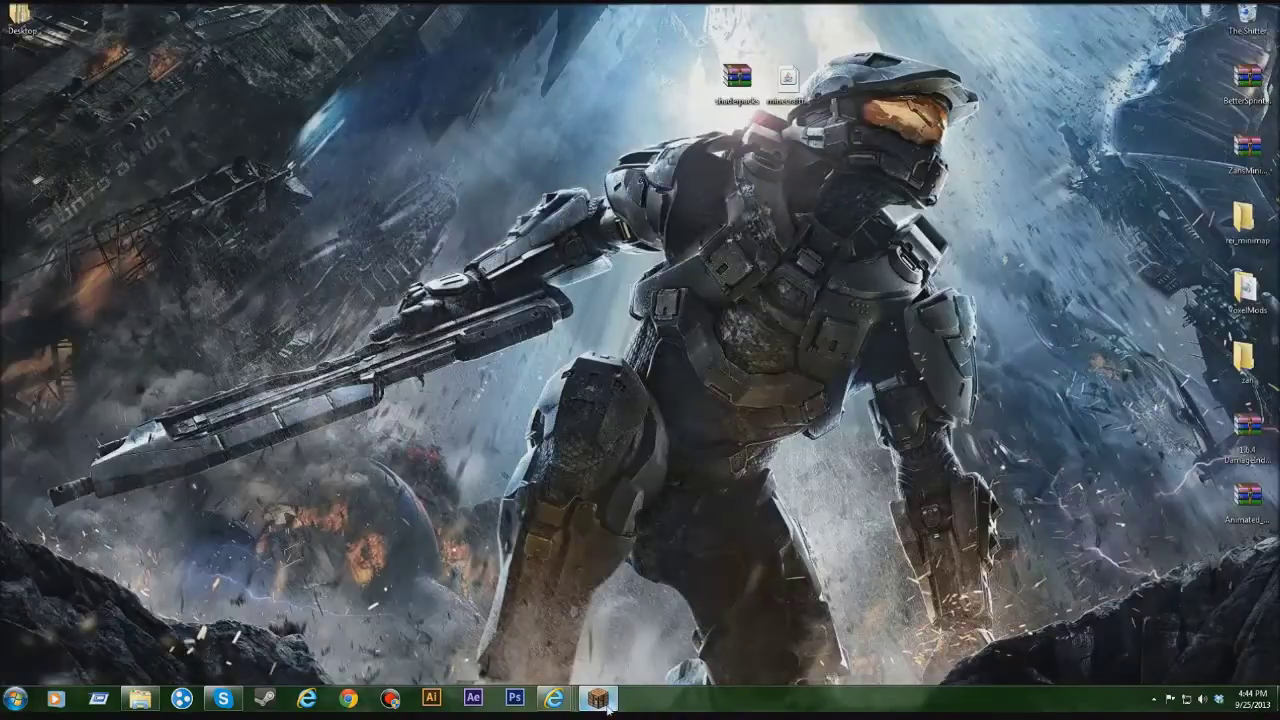
{"action": "left_click", "coordinate": [600, 700]}
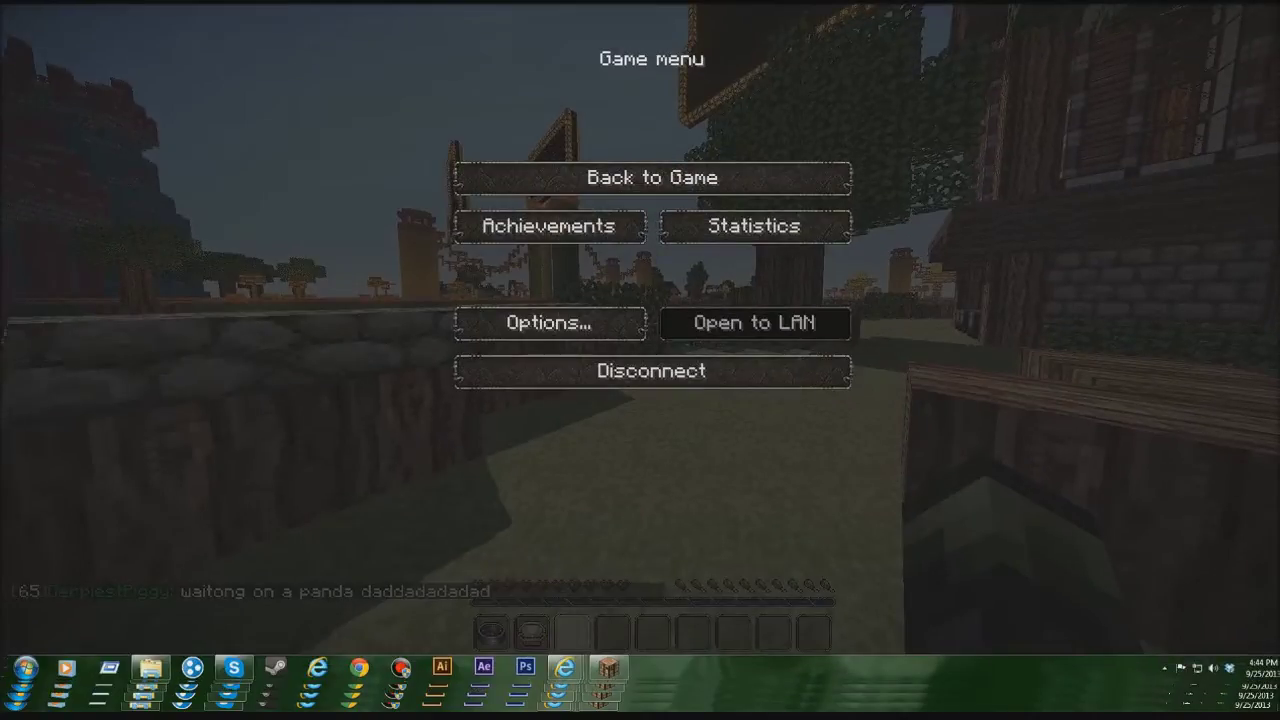
{"action": "key", "text": "F11"}
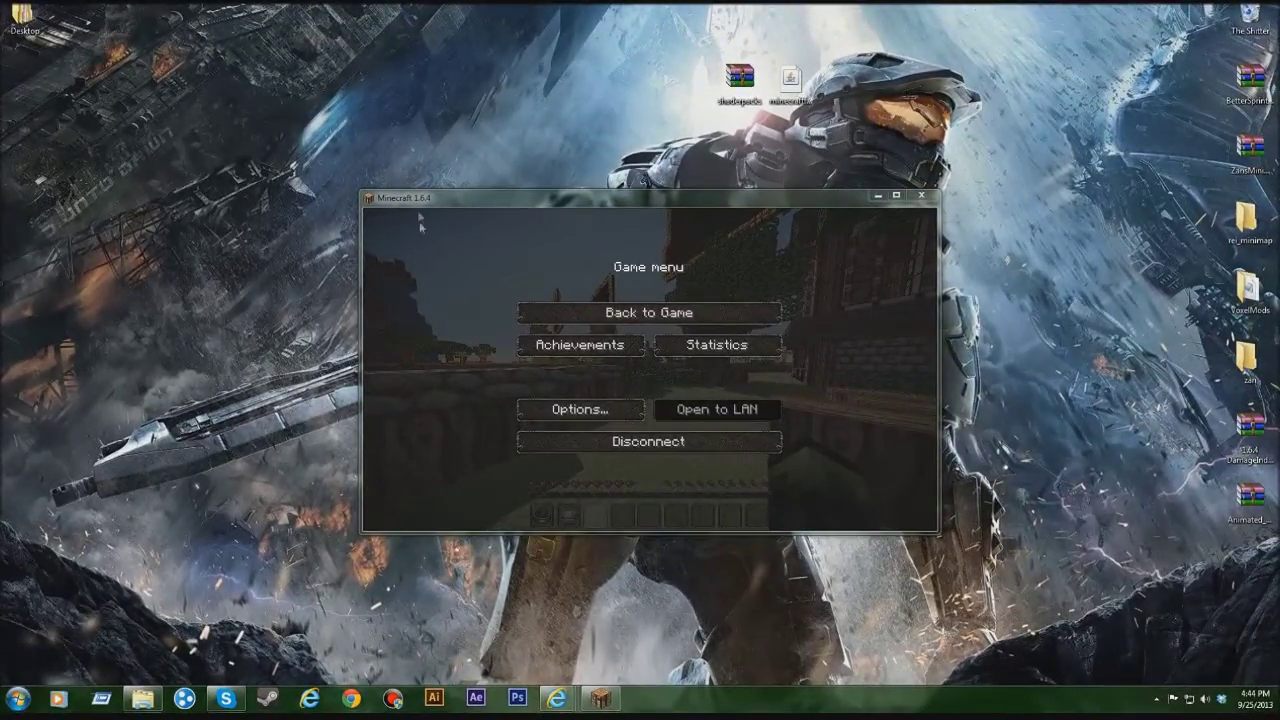
{"action": "left_click_drag", "start_coordinate": [409, 198], "coordinate": [385, 214]}
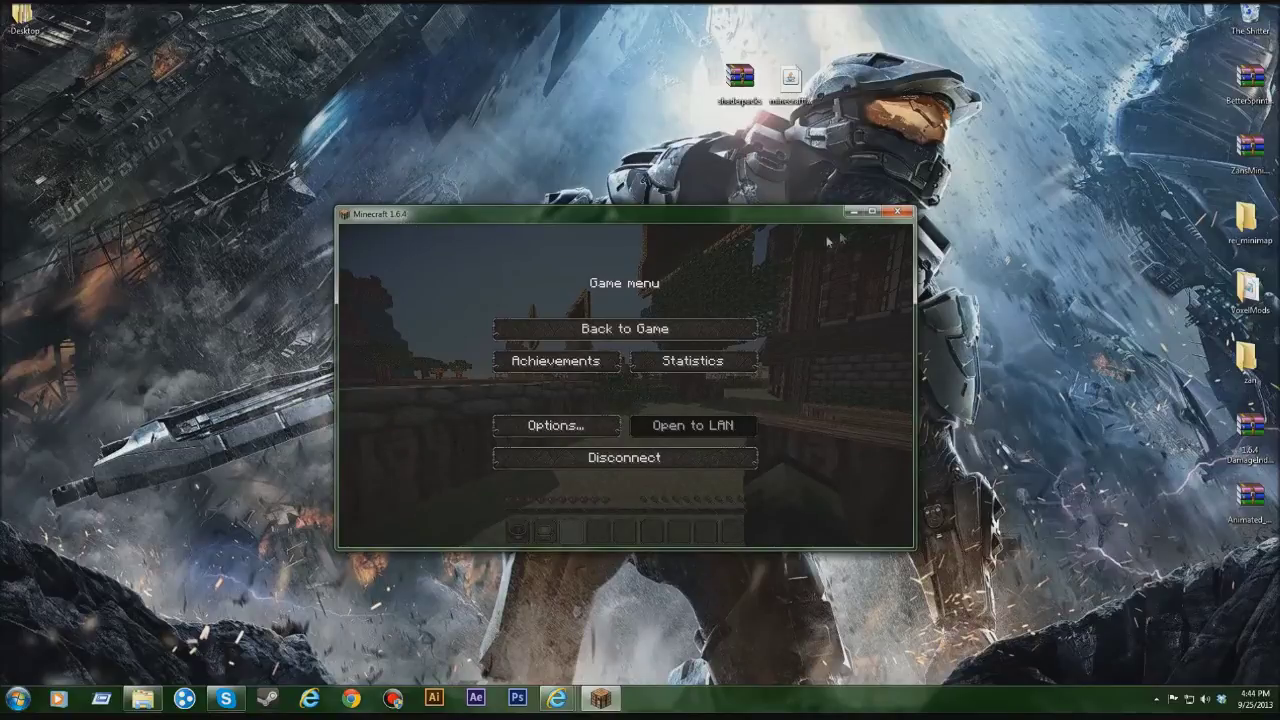